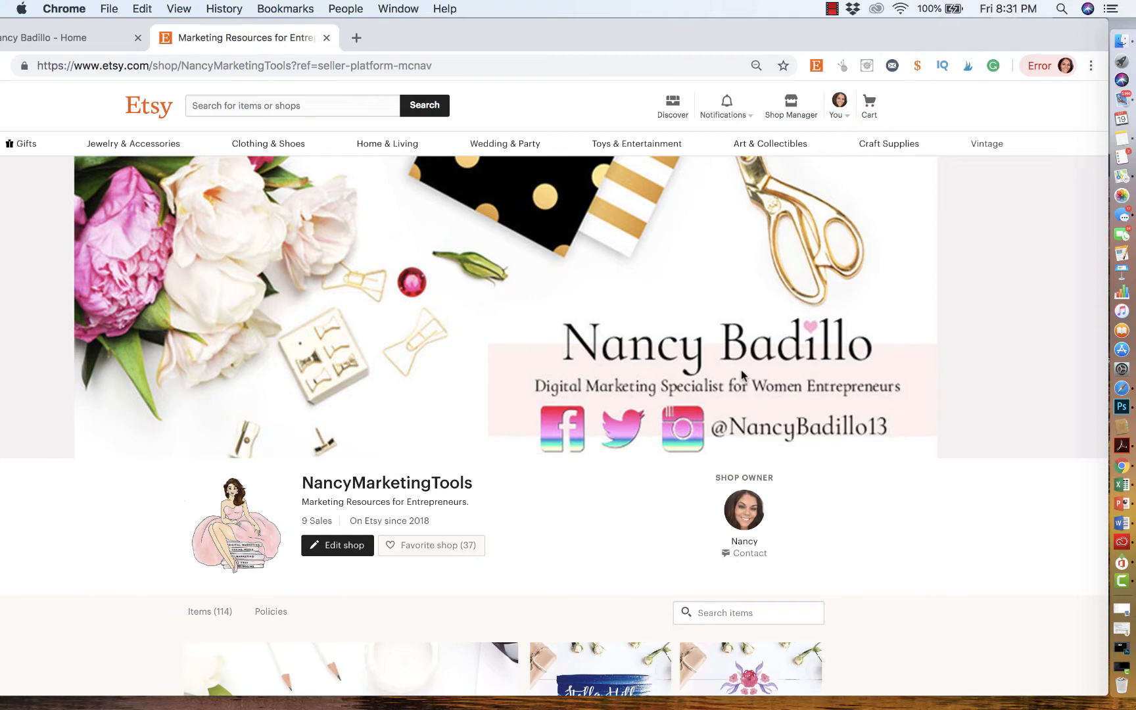
- Switch to the Facebook tab, search for blogwithnancy and open the business page from the results
{"action": "left_click", "coordinate": [66, 35]}
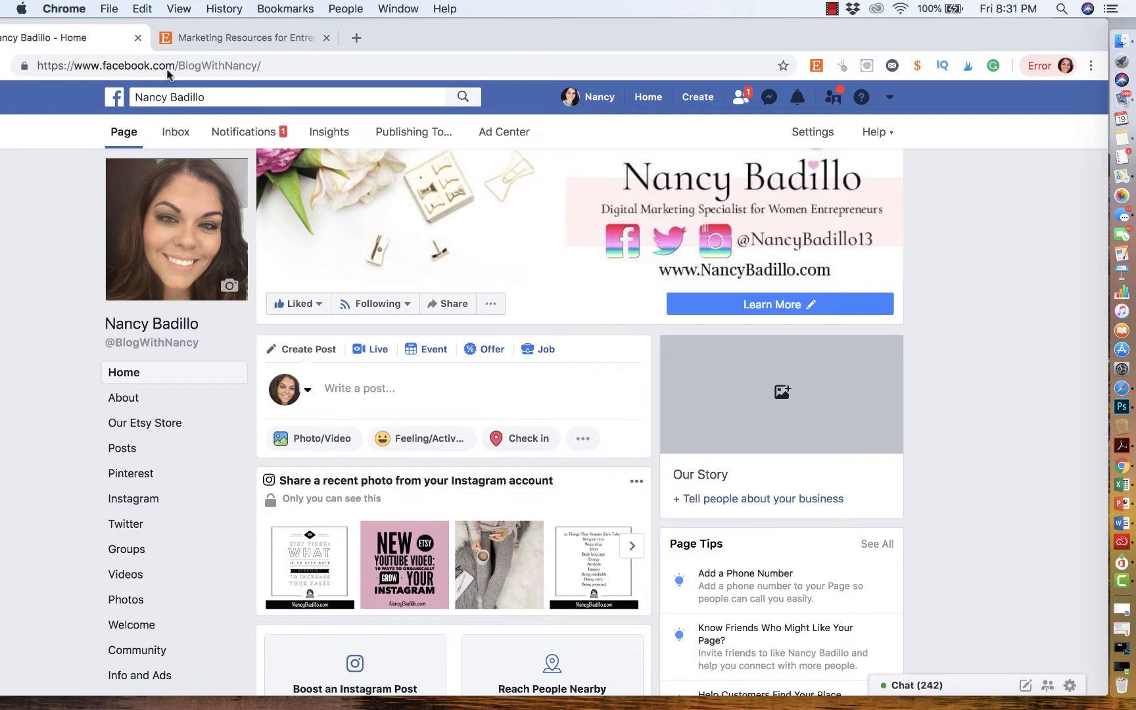
{"action": "left_click", "coordinate": [231, 97]}
{"action": "type", "text": "b"}
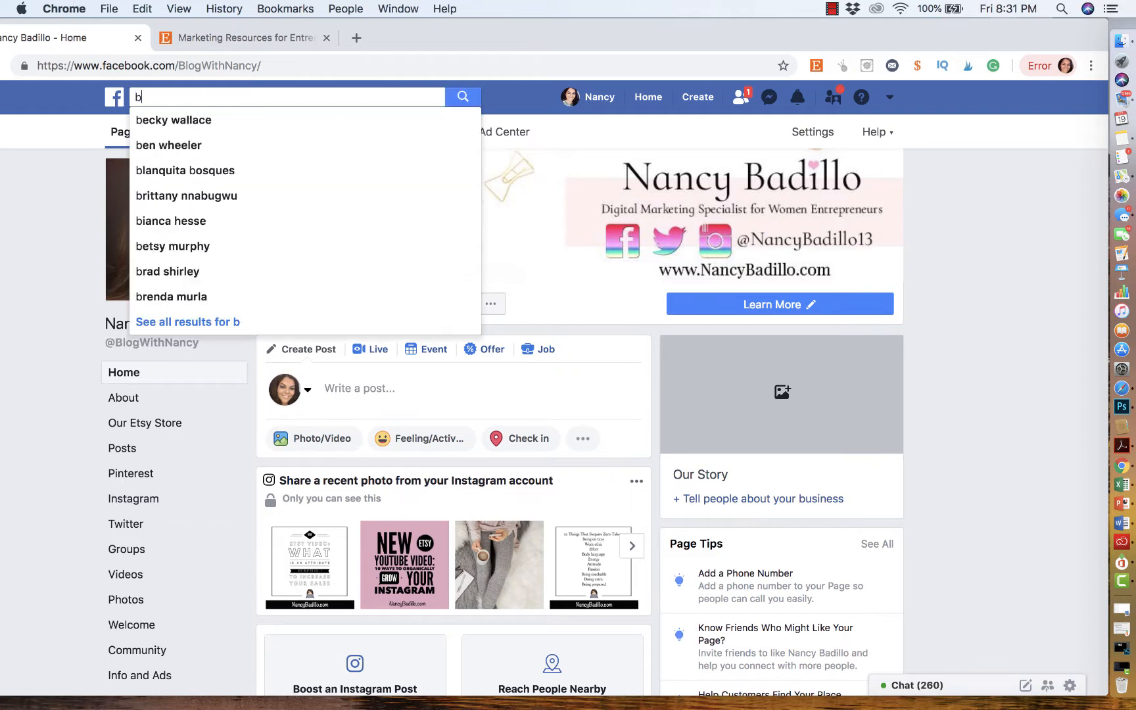
{"action": "type", "text": "logwithnancy"}
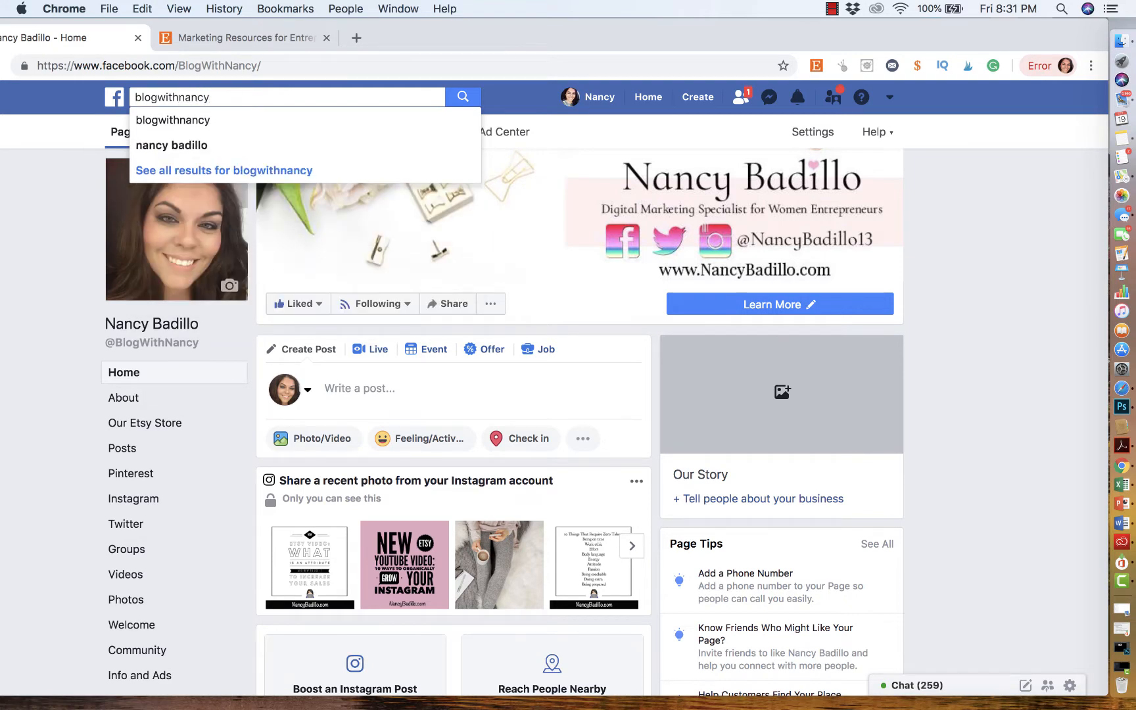
{"action": "key", "text": "Return"}
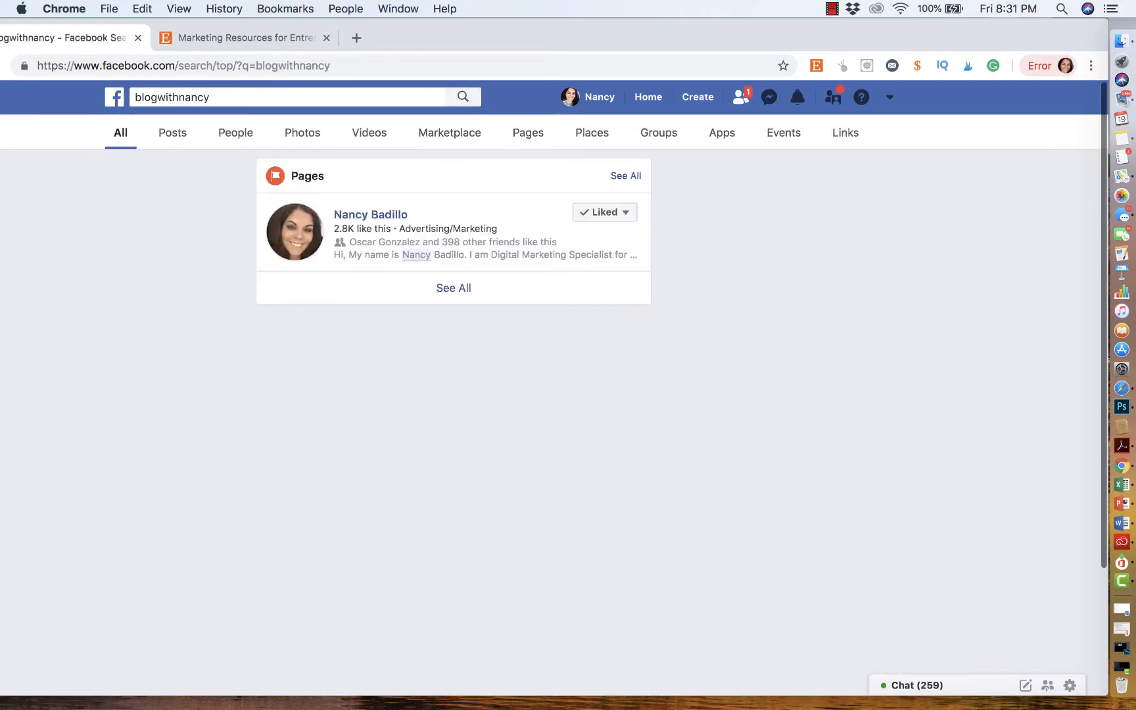
{"action": "left_click", "coordinate": [370, 217]}
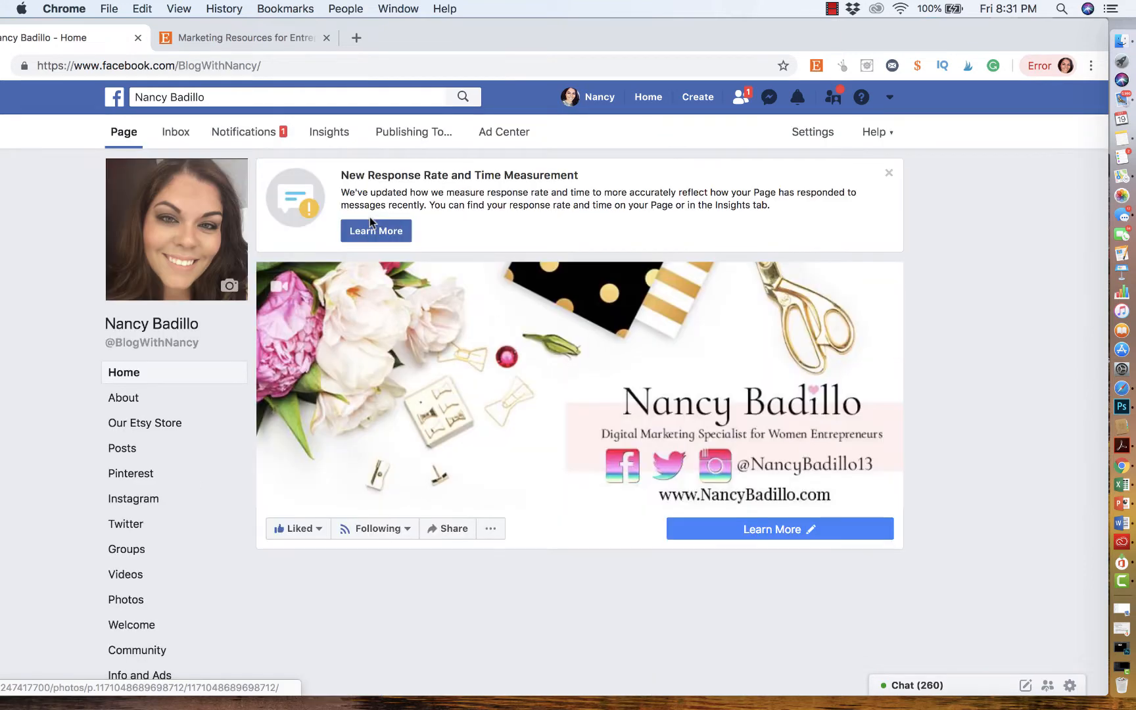
- Review the page's Learn More button options and its edit dialog without changing anything
{"action": "scroll", "coordinate": [476, 354], "scroll_direction": "down", "scroll_amount": 1}
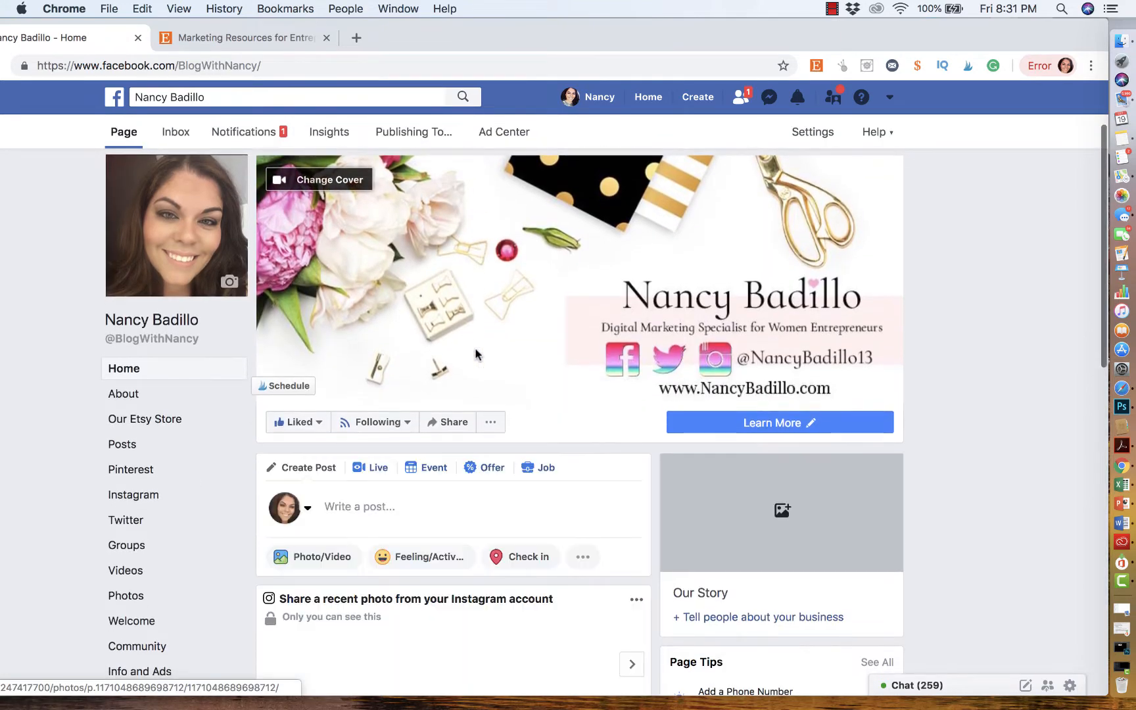
{"action": "left_click", "coordinate": [785, 423]}
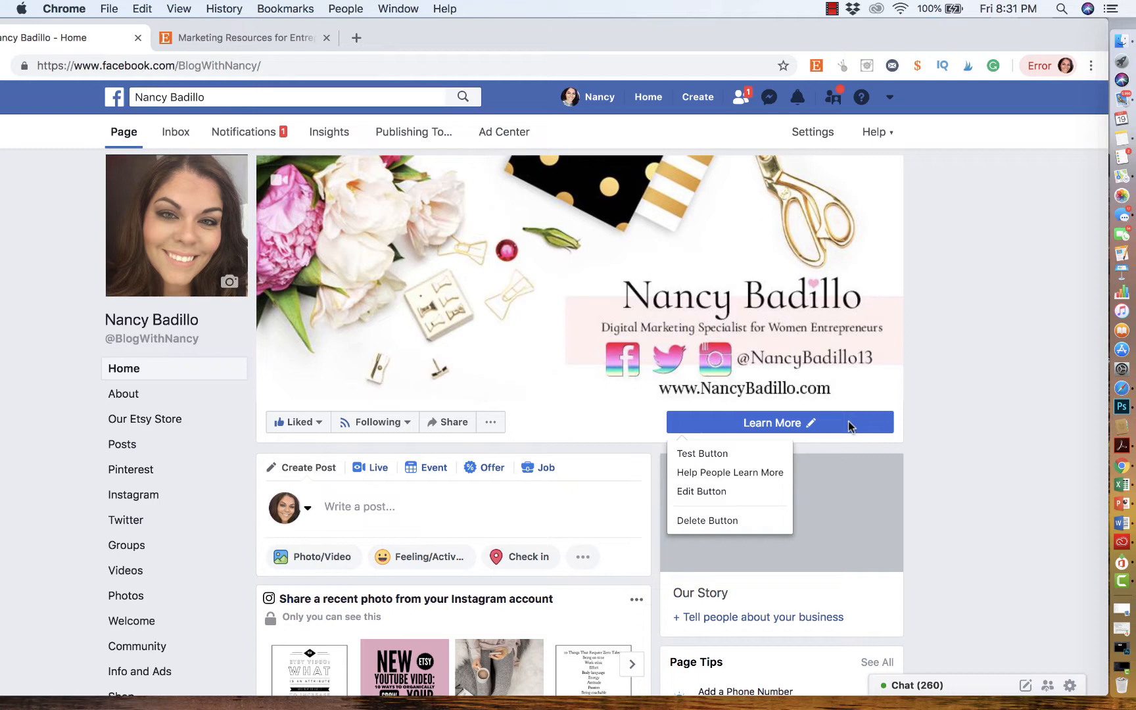
{"action": "scroll", "coordinate": [849, 426], "scroll_direction": "down", "scroll_amount": 3}
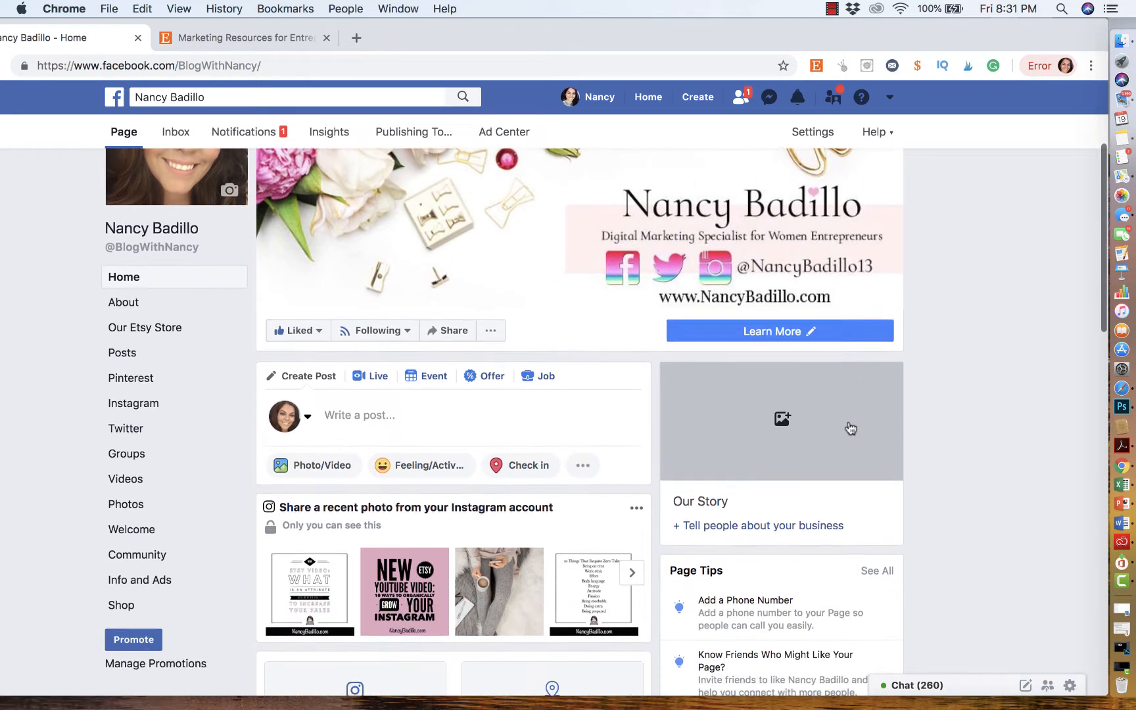
{"action": "scroll", "coordinate": [849, 426], "scroll_direction": "up", "scroll_amount": 1}
{"action": "left_click", "coordinate": [795, 372]}
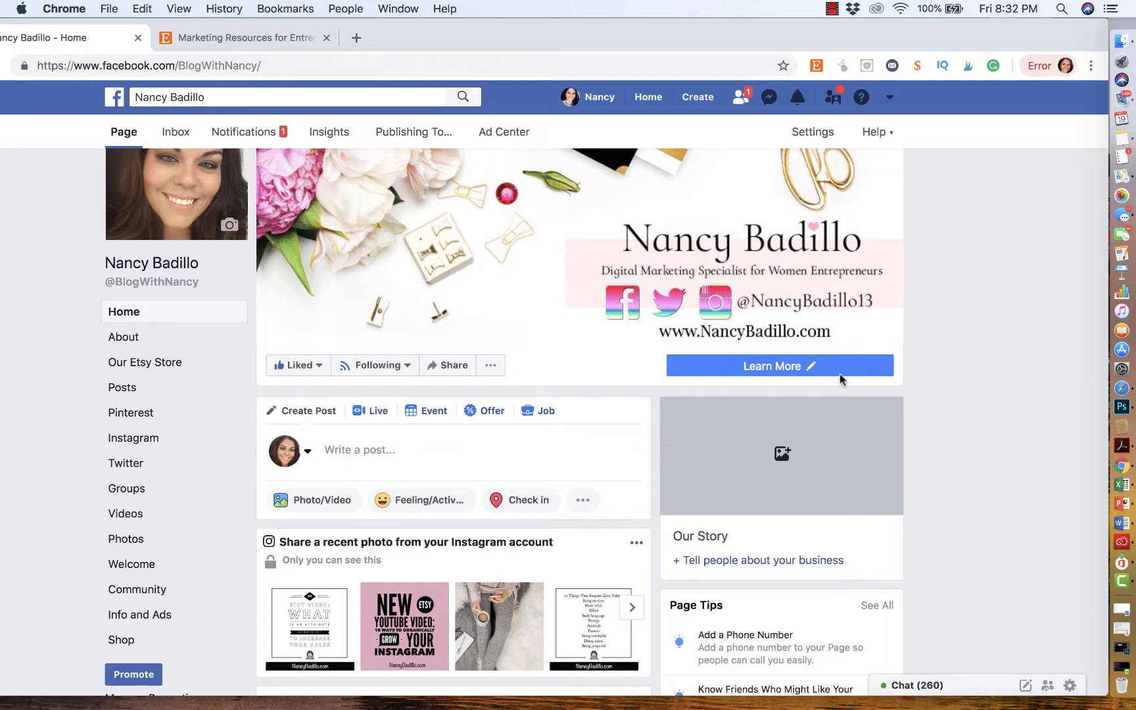
{"action": "mouse_move", "coordinate": [839, 373]}
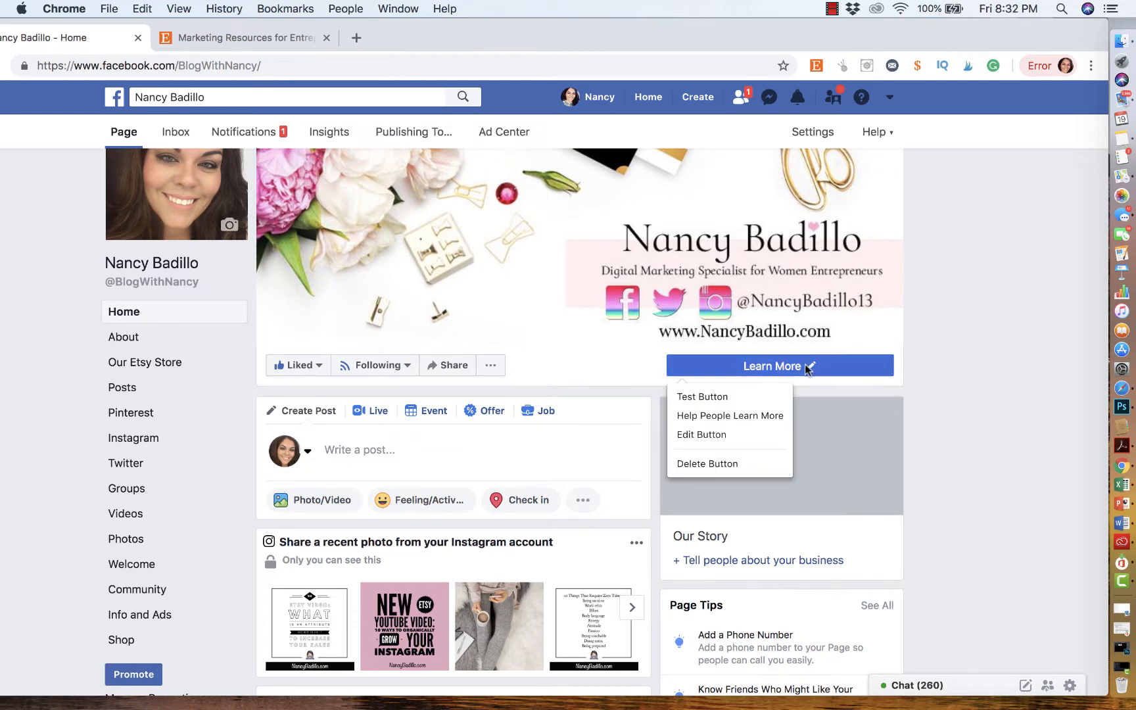
{"action": "left_click", "coordinate": [741, 436]}
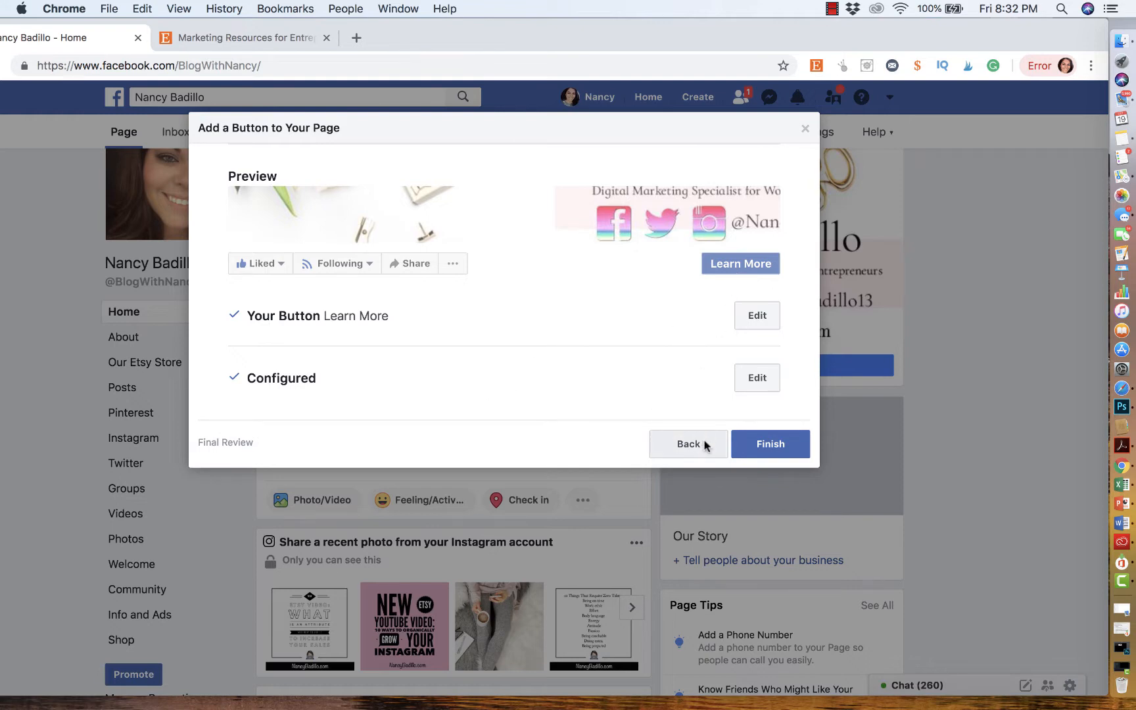
{"action": "left_click", "coordinate": [753, 440]}
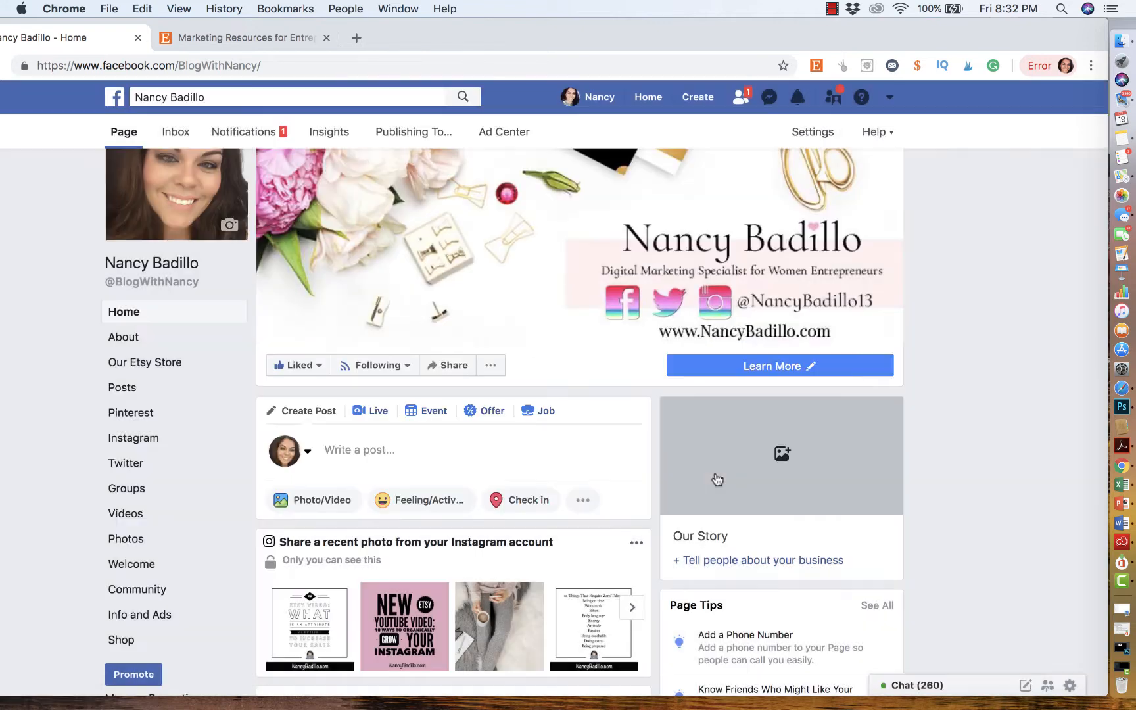
- Delete the page's Learn More button and confirm the deletion
{"action": "mouse_move", "coordinate": [807, 368]}
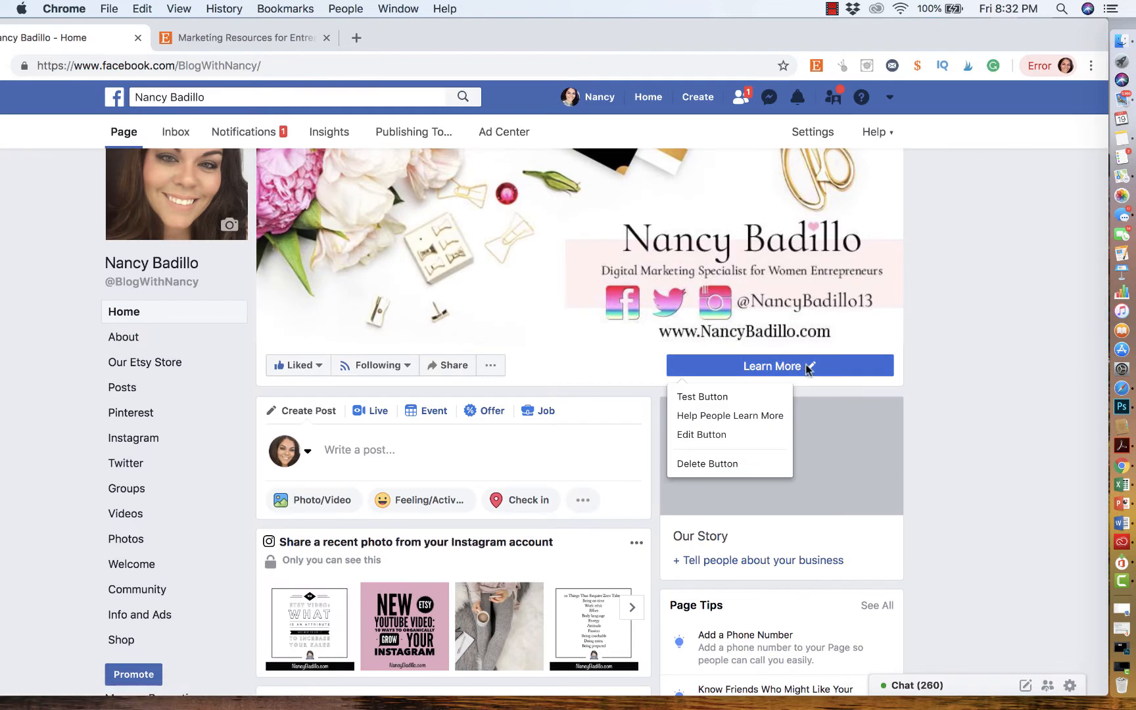
{"action": "left_click", "coordinate": [725, 465]}
{"action": "left_click", "coordinate": [635, 339]}
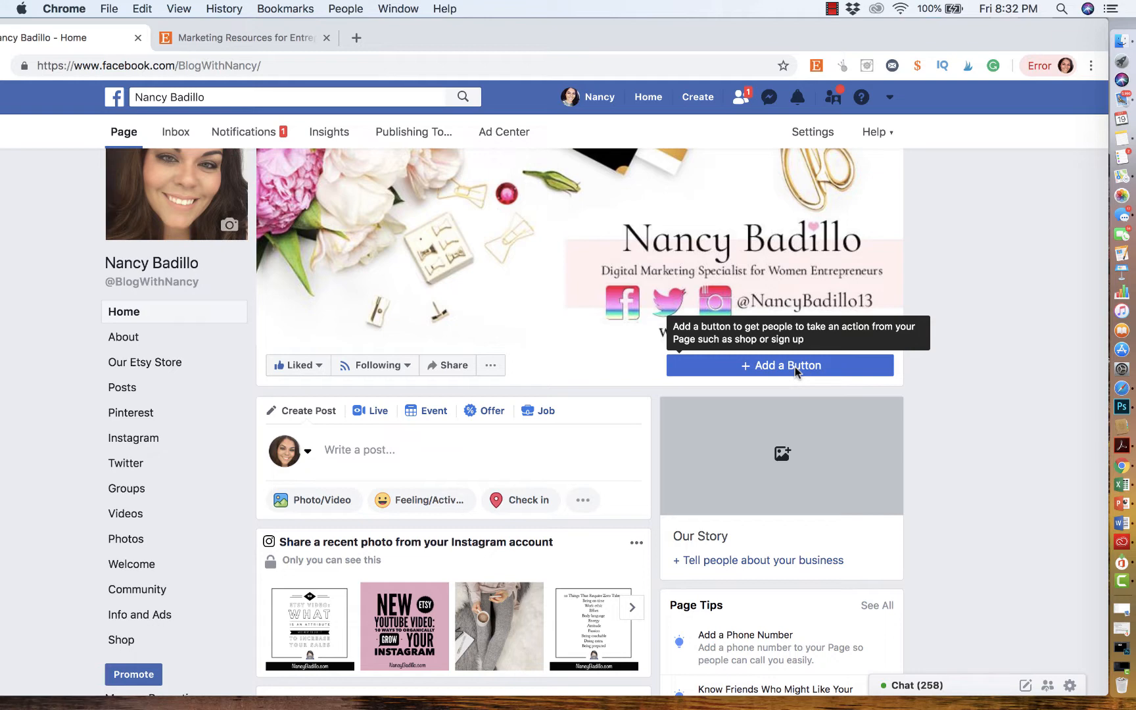
- Add a Shop Now button under Shop with you or make a donation, sending people to Shop on your Page
{"action": "left_click", "coordinate": [795, 365]}
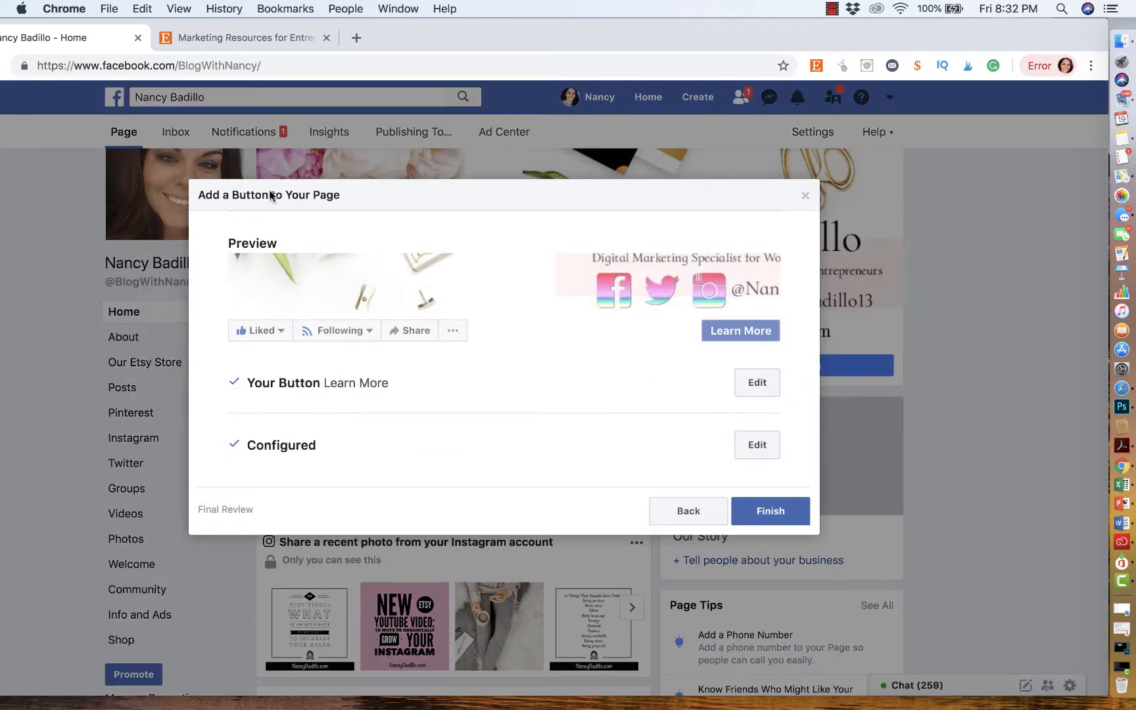
{"action": "left_click", "coordinate": [763, 389]}
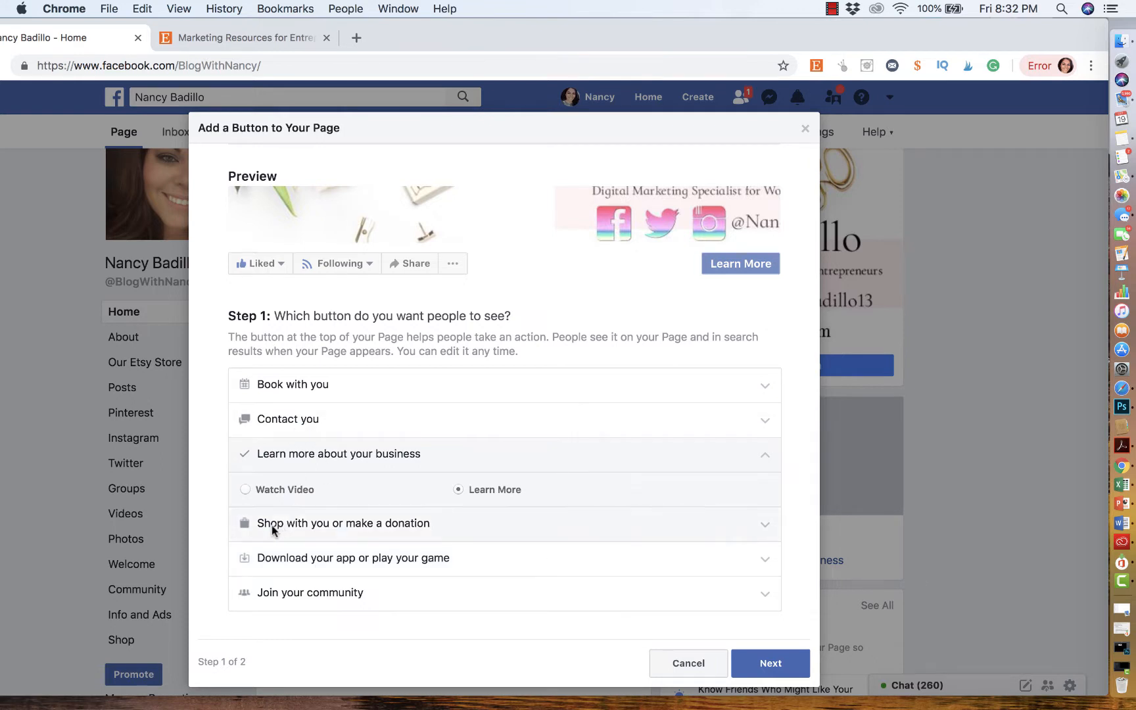
{"action": "left_click", "coordinate": [367, 526]}
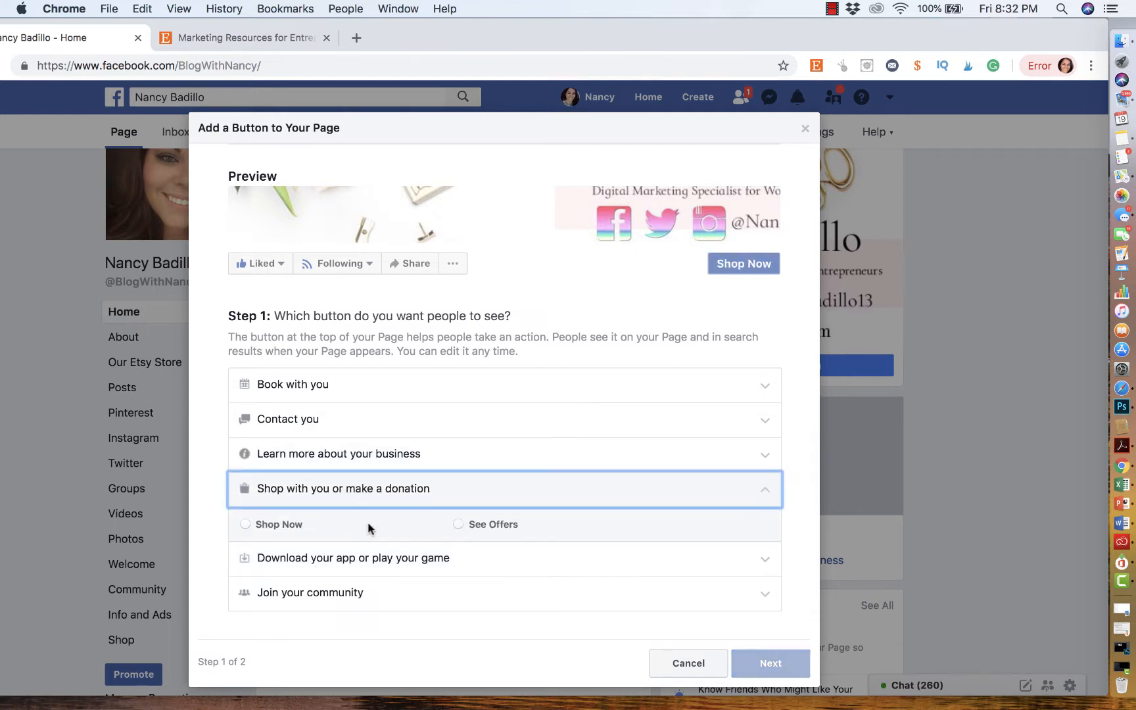
{"action": "left_click", "coordinate": [246, 524]}
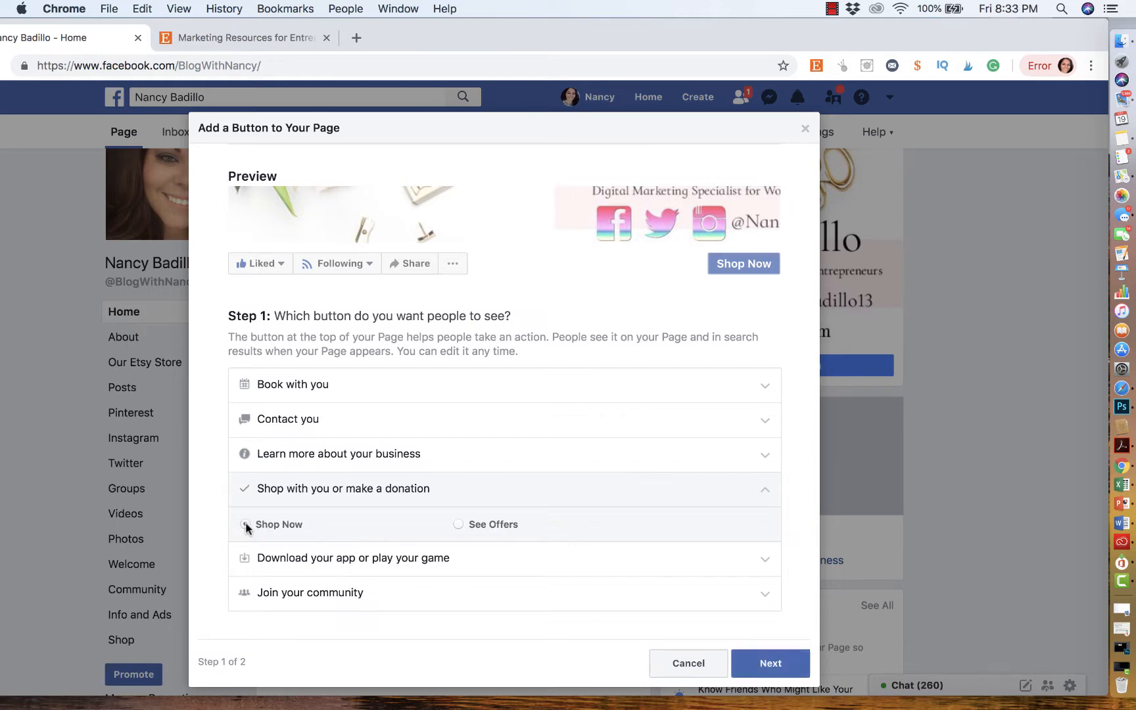
{"action": "left_click", "coordinate": [769, 664]}
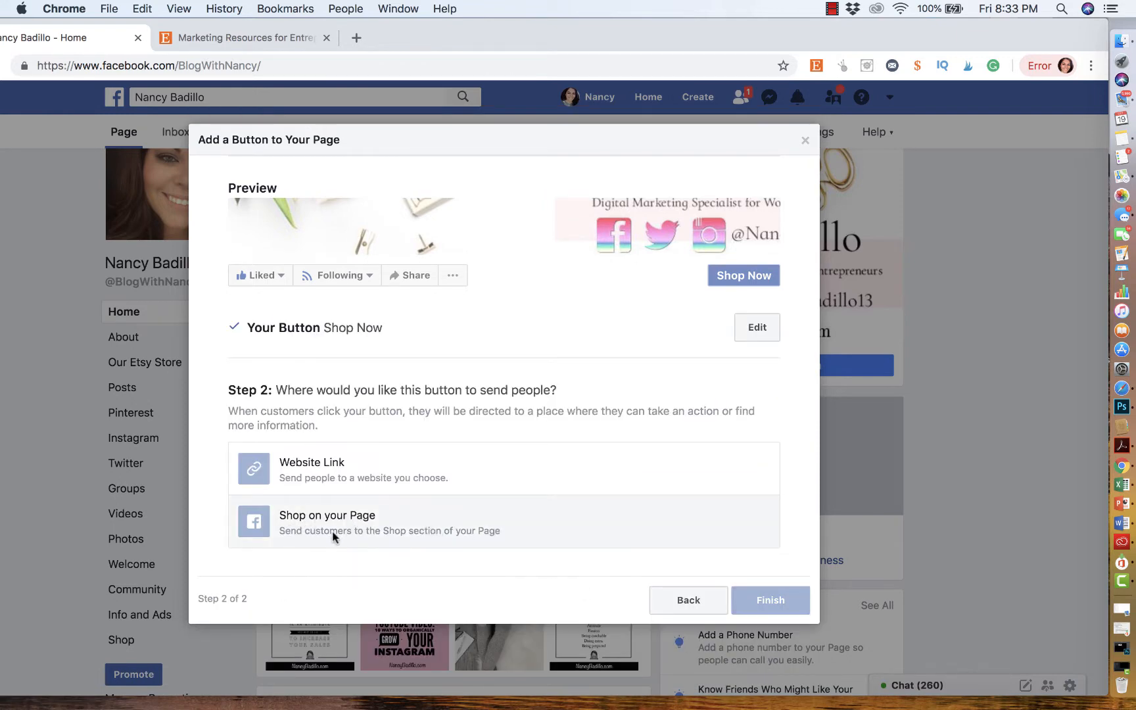
{"action": "left_click", "coordinate": [364, 524]}
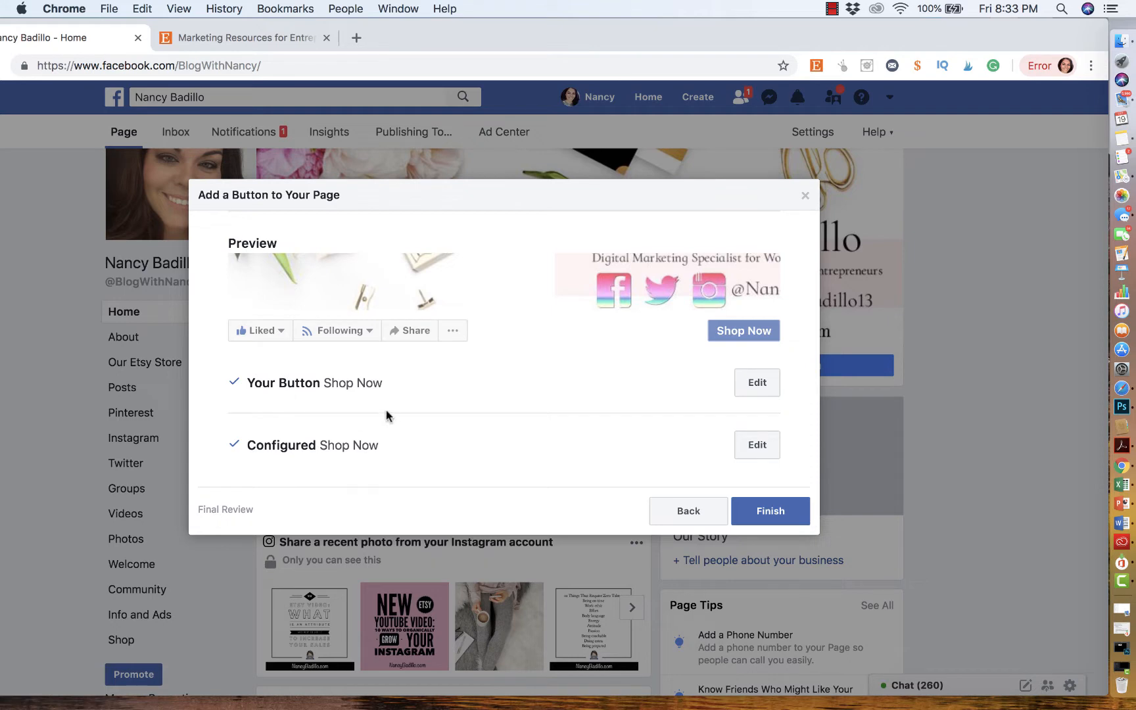
{"action": "left_click", "coordinate": [784, 513]}
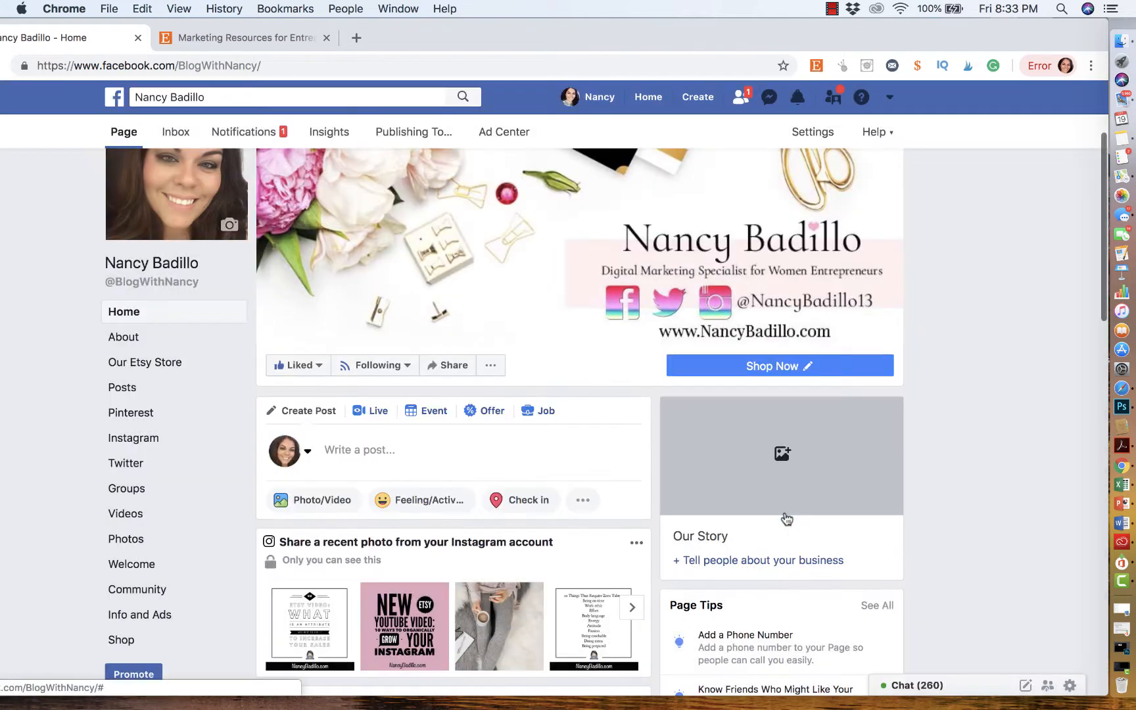
- Open the page's Shop section
{"action": "left_click", "coordinate": [771, 368]}
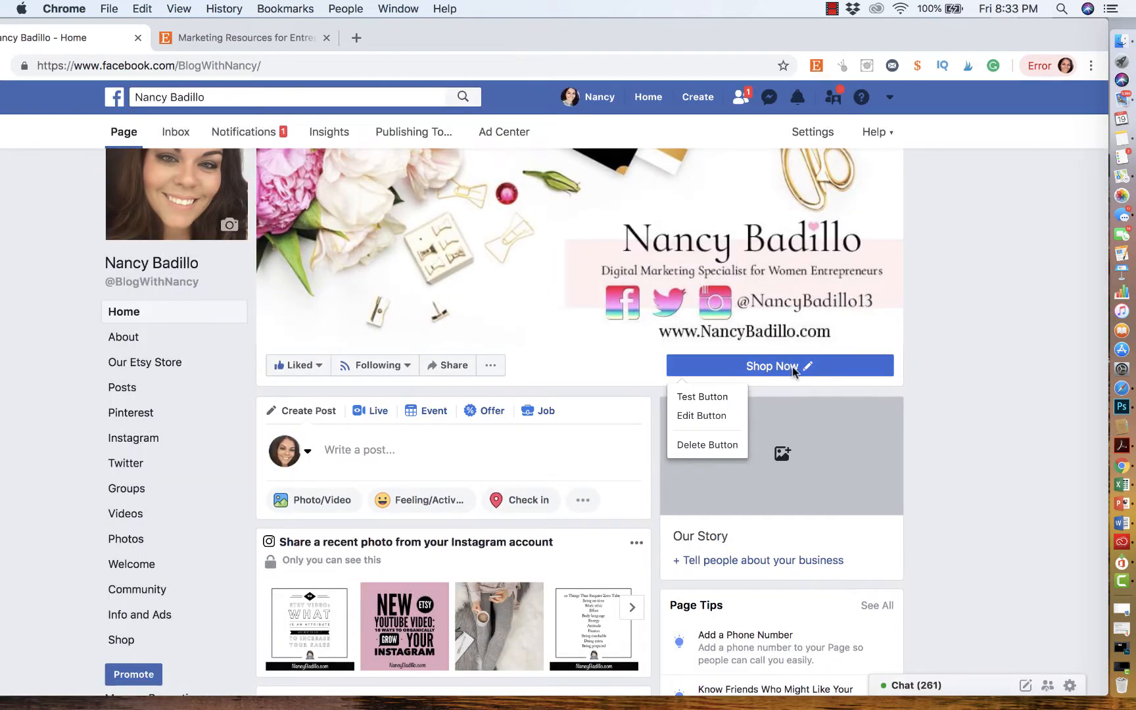
{"action": "scroll", "coordinate": [581, 436], "scroll_direction": "down", "scroll_amount": 3}
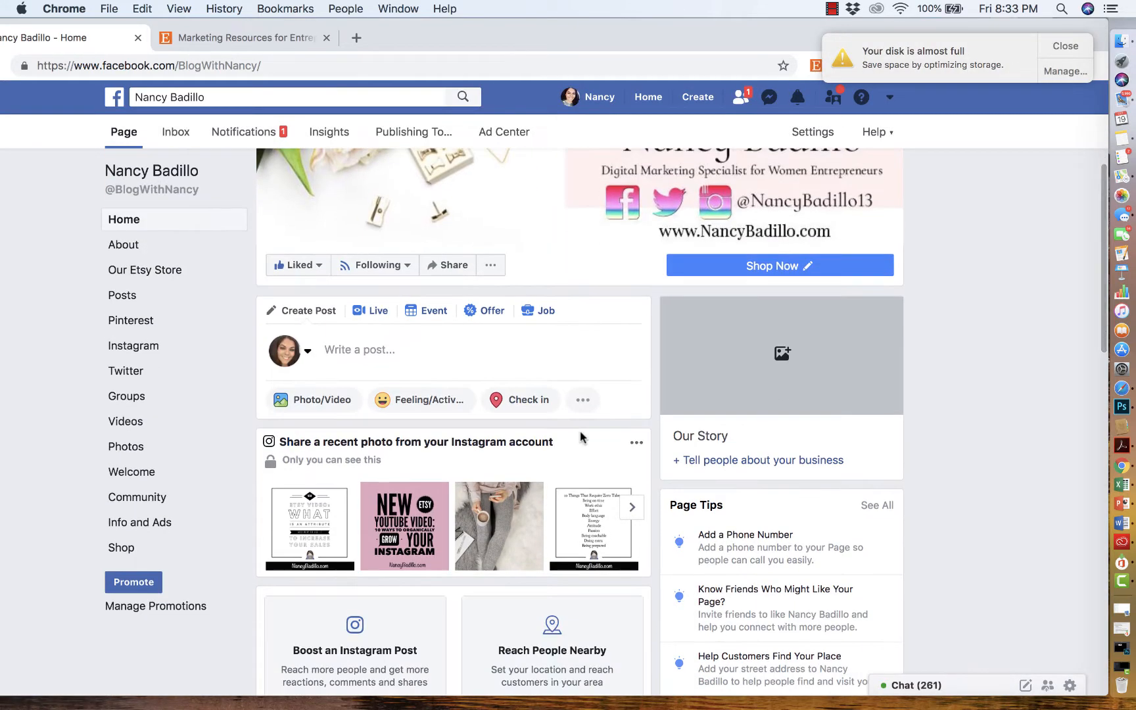
{"action": "left_click", "coordinate": [126, 550]}
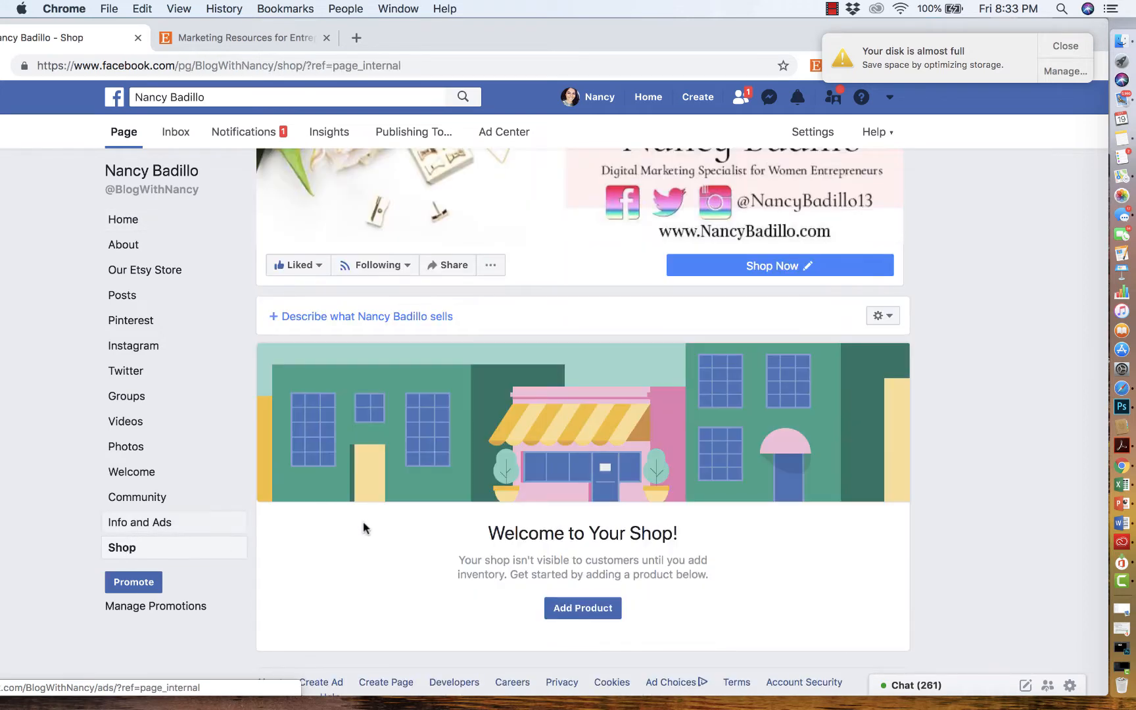
{"action": "scroll", "coordinate": [374, 536], "scroll_direction": "down", "scroll_amount": 2}
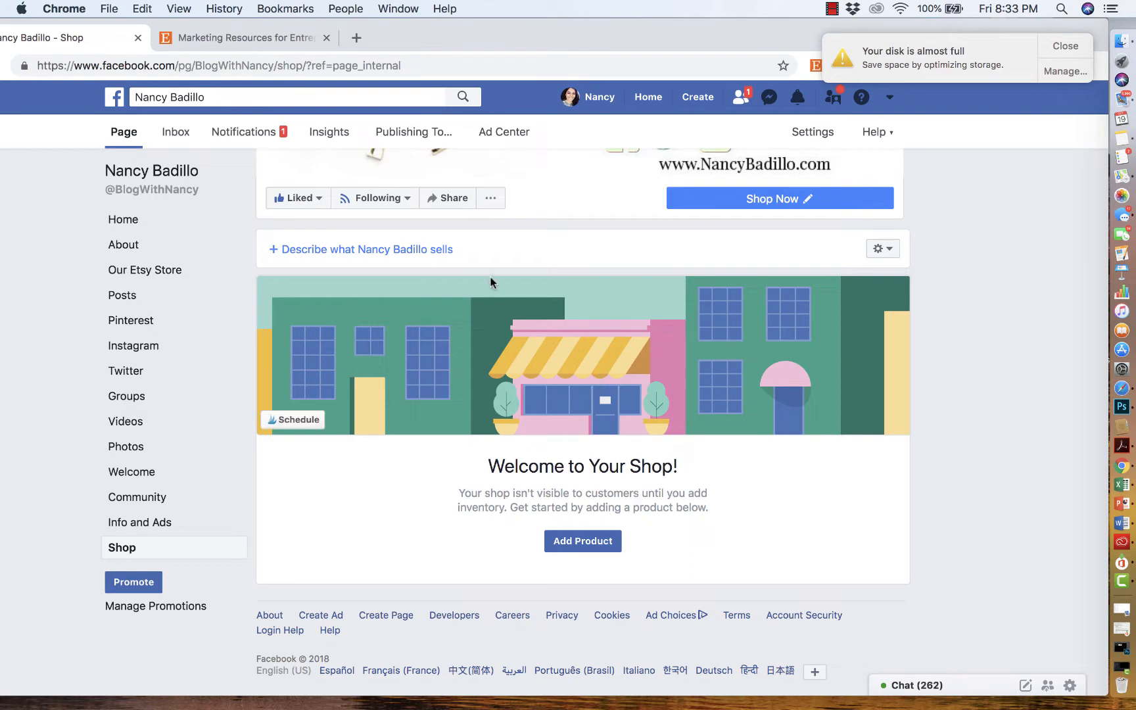
{"action": "scroll", "coordinate": [454, 273], "scroll_direction": "up", "scroll_amount": 1}
{"action": "scroll", "coordinate": [421, 287], "scroll_direction": "up", "scroll_amount": 1}
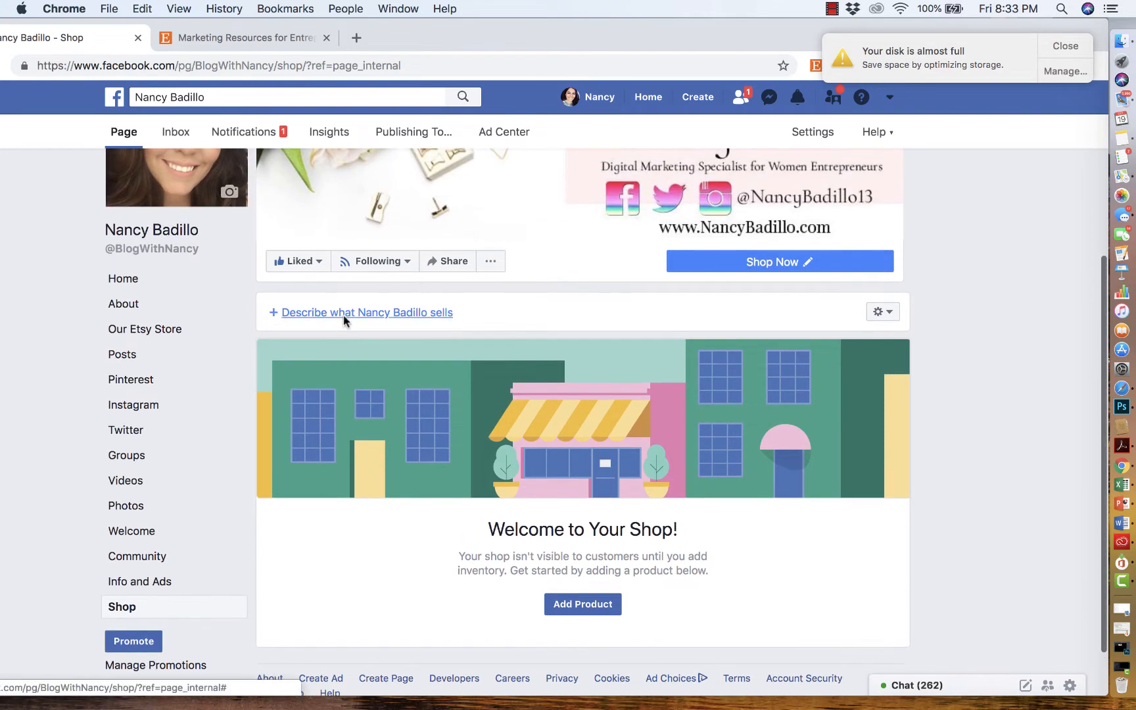
- Copy the Etsy shop tagline 'Marketing Resources for Entrepreneurs.' and save it as the Facebook shop's description
{"action": "left_click", "coordinate": [236, 39]}
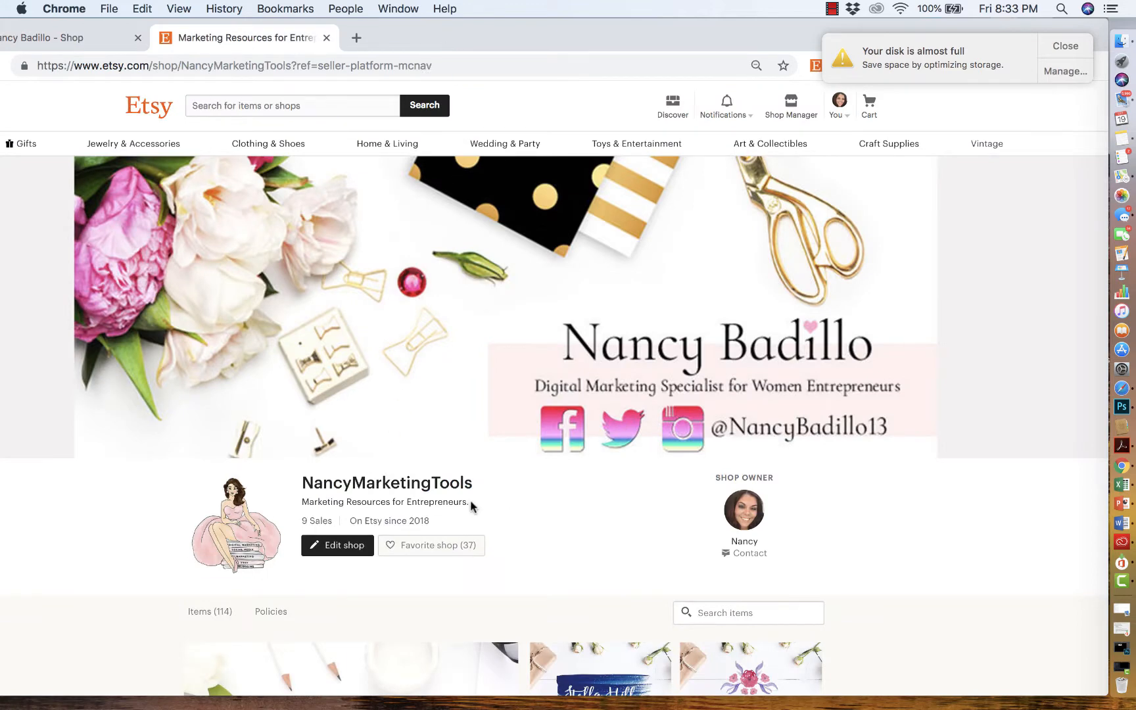
{"action": "left_click_drag", "start_coordinate": [471, 504], "coordinate": [298, 500]}
{"action": "key", "text": "super+c"}
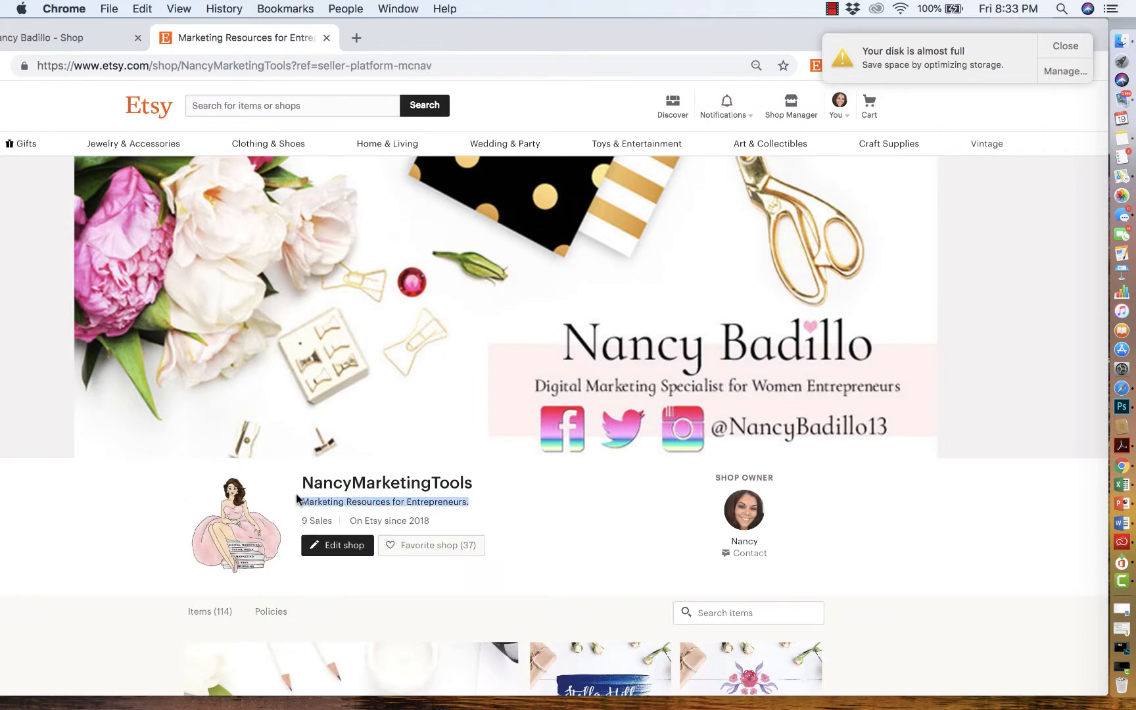
{"action": "left_click", "coordinate": [58, 38]}
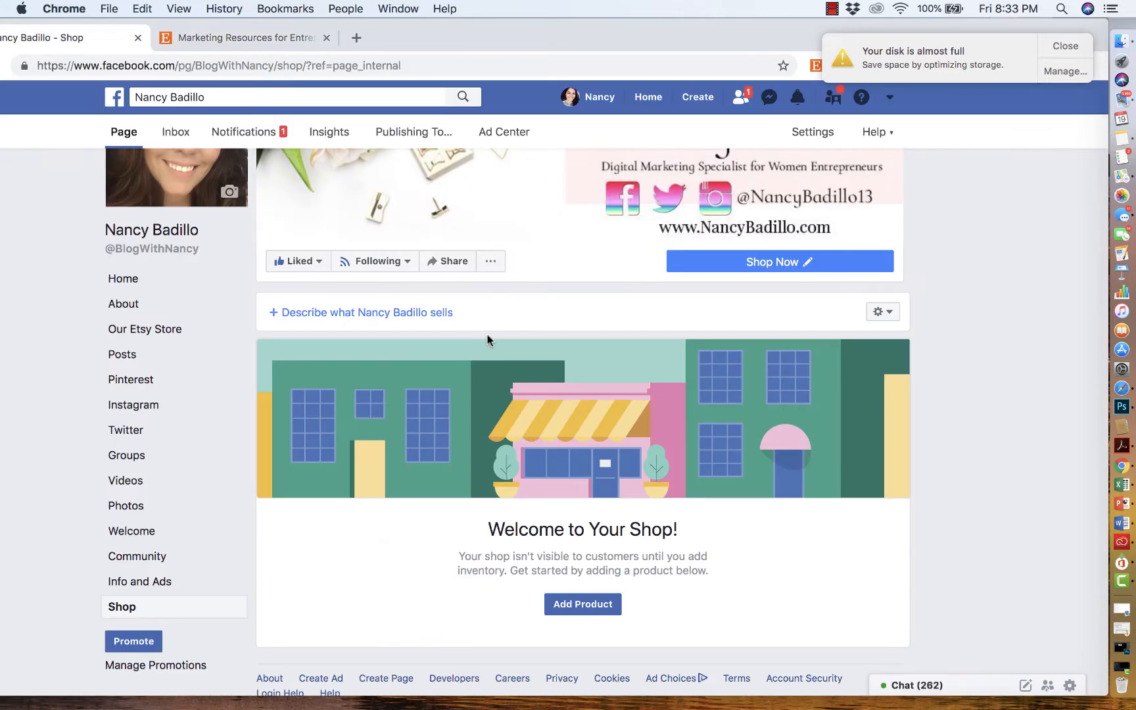
{"action": "left_click", "coordinate": [421, 313]}
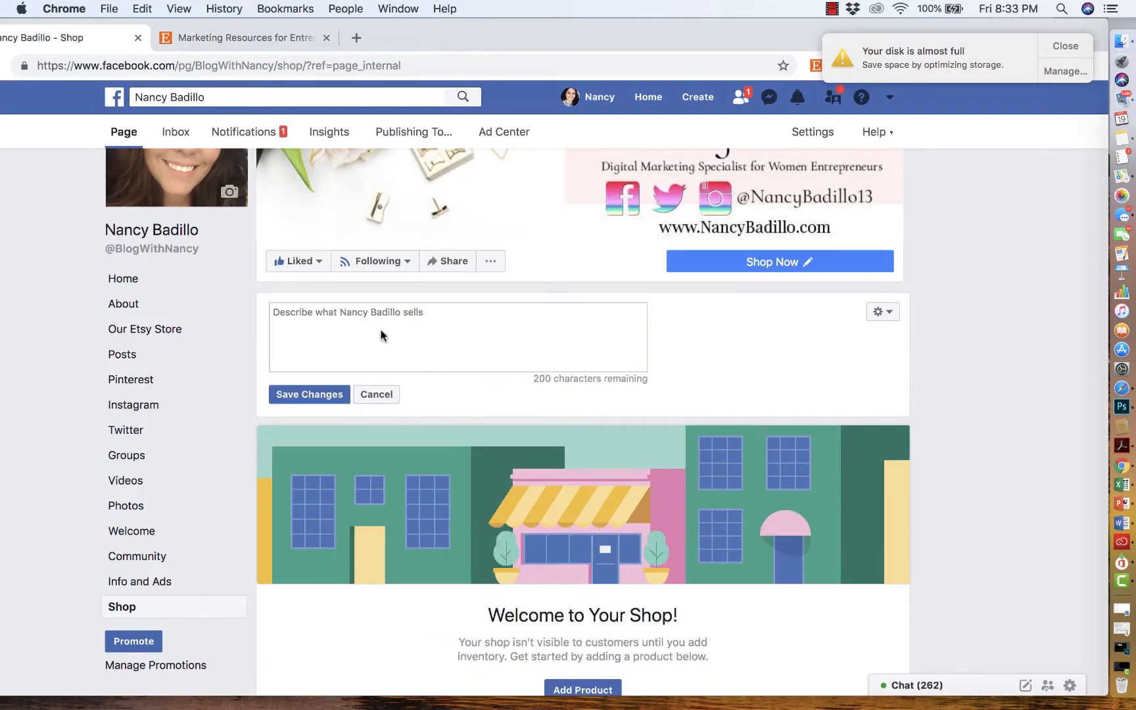
{"action": "key", "text": "super+v"}
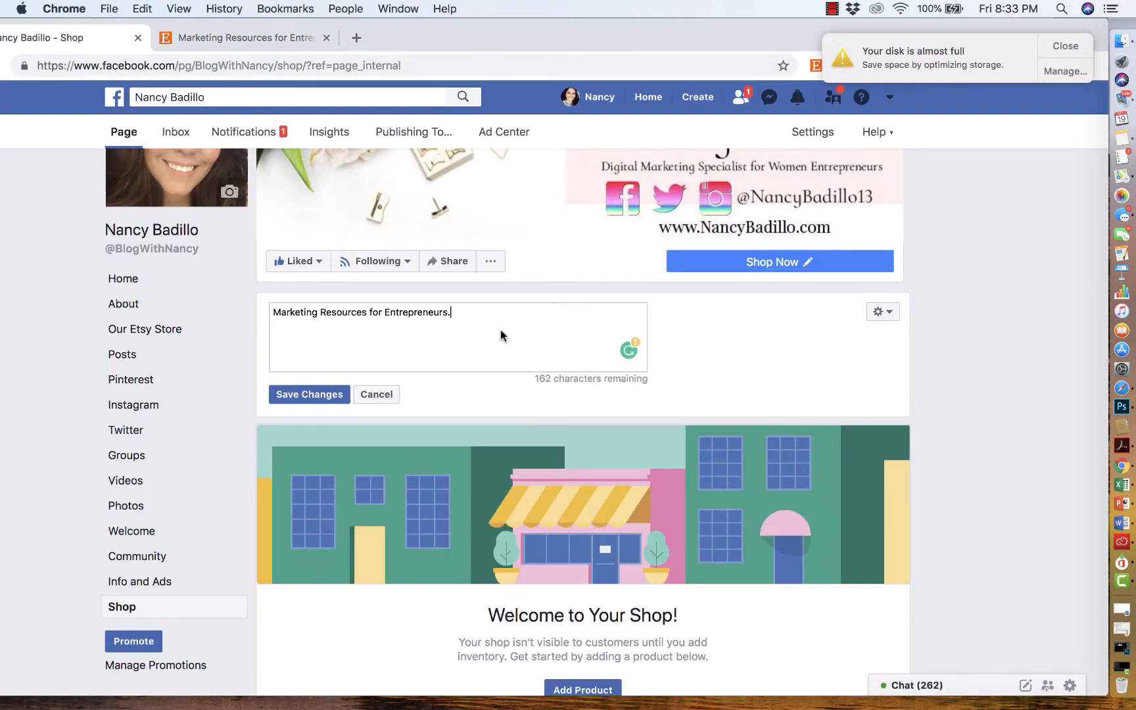
{"action": "left_click", "coordinate": [334, 395]}
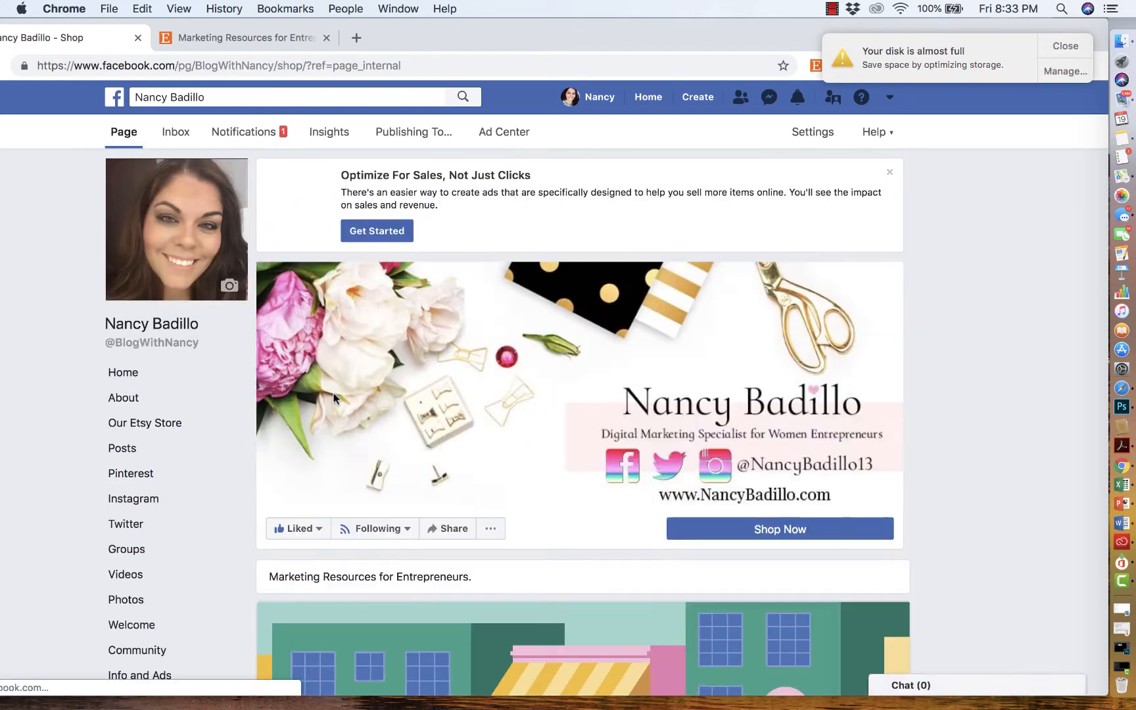
{"action": "scroll", "coordinate": [464, 428], "scroll_direction": "down", "scroll_amount": 3}
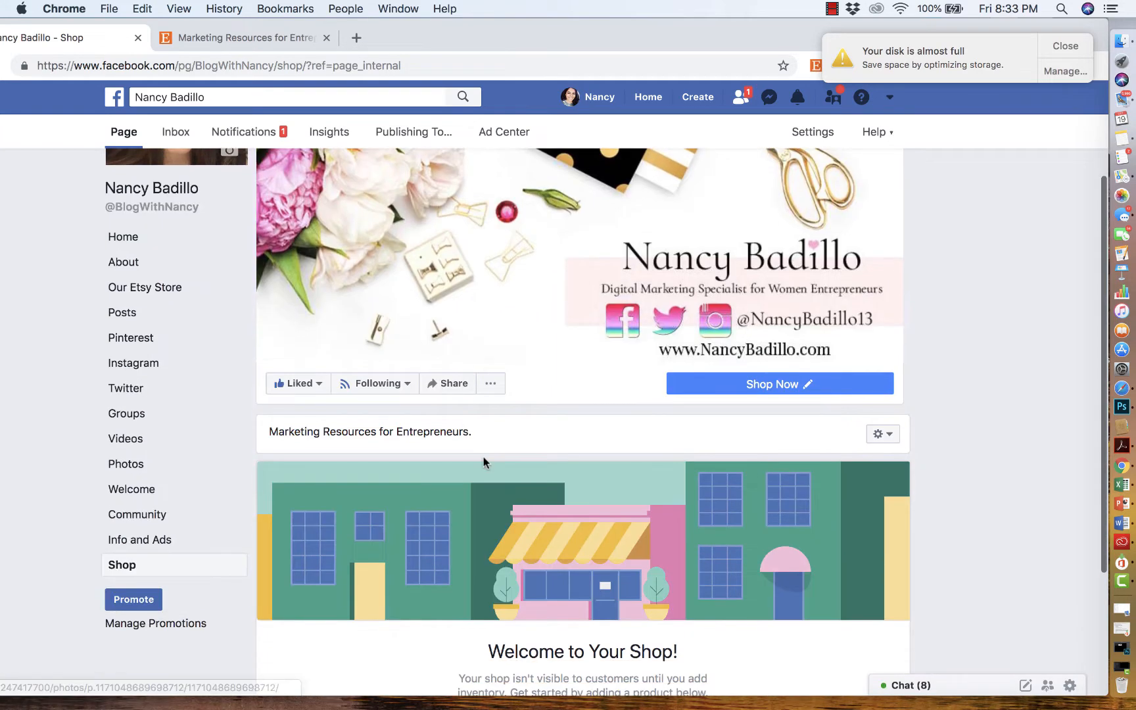
{"action": "scroll", "coordinate": [551, 490], "scroll_direction": "up", "scroll_amount": 5}
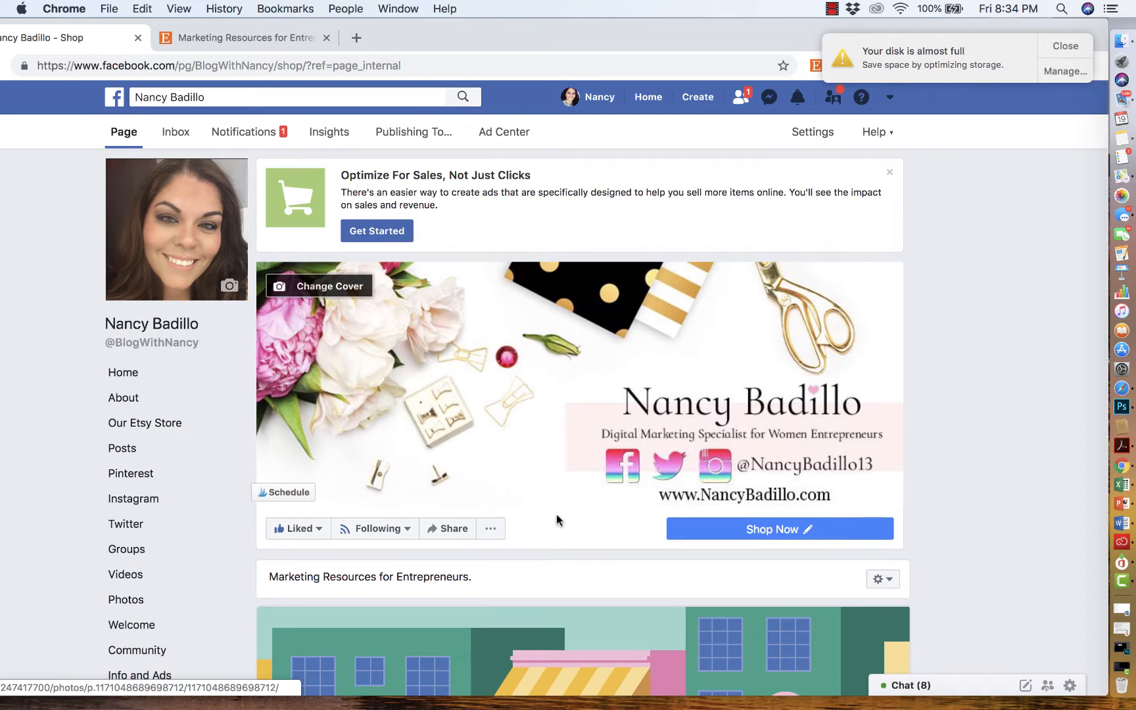
{"action": "scroll", "coordinate": [556, 514], "scroll_direction": "down", "scroll_amount": 3}
{"action": "scroll", "coordinate": [523, 480], "scroll_direction": "up", "scroll_amount": 2}
{"action": "scroll", "coordinate": [483, 483], "scroll_direction": "up", "scroll_amount": 2}
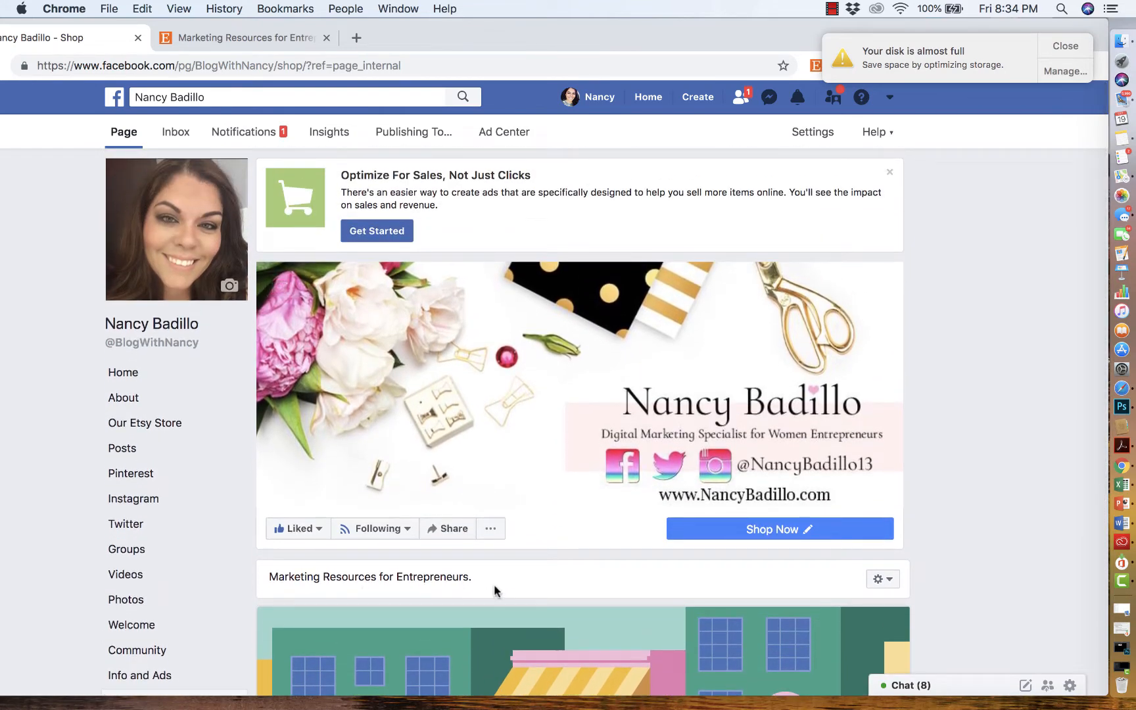
- Start adding a new product to the page's Facebook shop
{"action": "scroll", "coordinate": [494, 585], "scroll_direction": "down", "scroll_amount": 3}
{"action": "scroll", "coordinate": [494, 590], "scroll_direction": "down", "scroll_amount": 2}
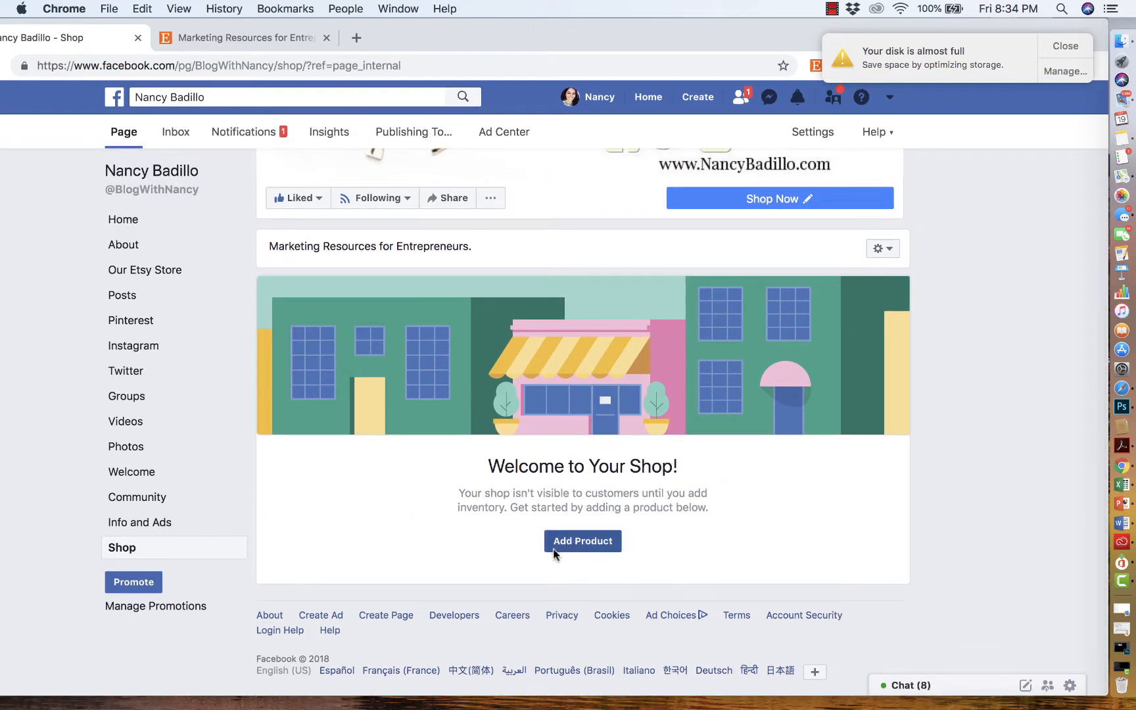
{"action": "left_click", "coordinate": [579, 548]}
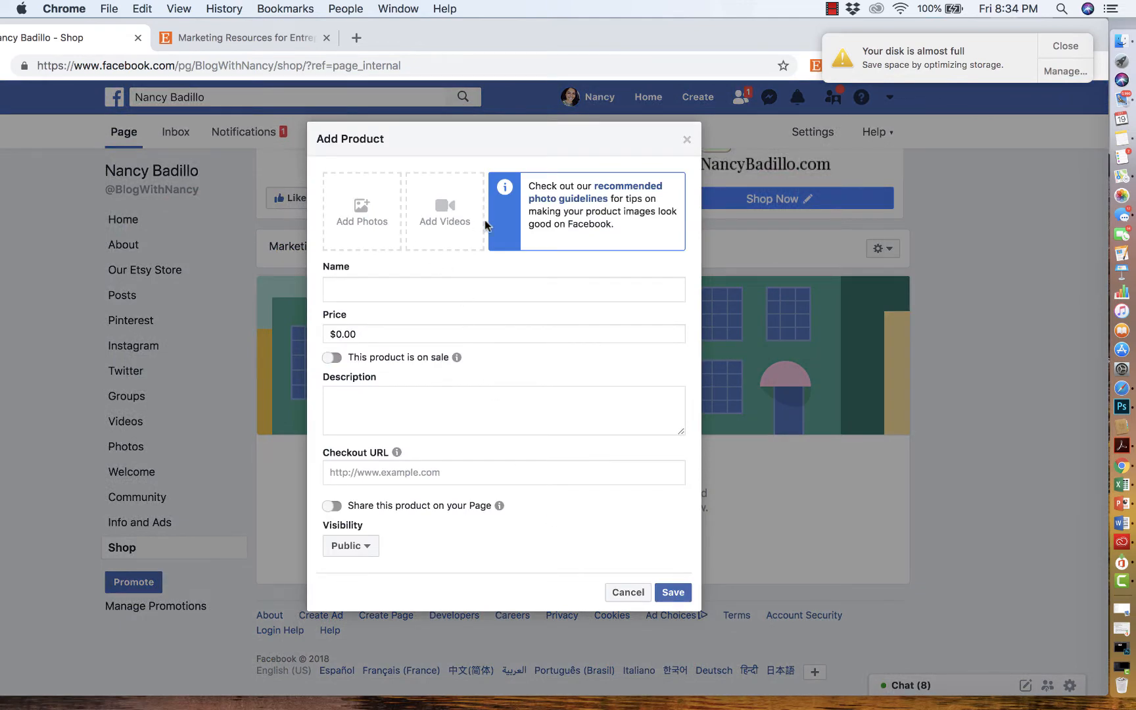
- Save the featured Jasmine Sydney logo image from the Etsy shop to the desktop
{"action": "left_click", "coordinate": [1057, 50]}
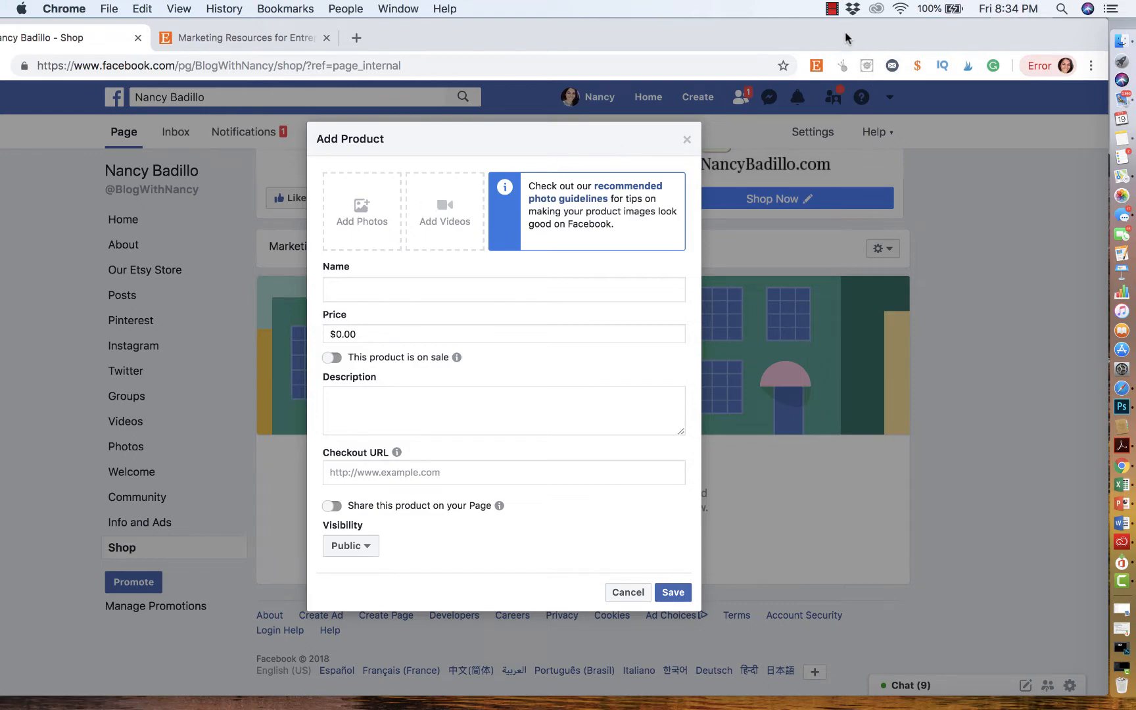
{"action": "left_click", "coordinate": [309, 38]}
{"action": "scroll", "coordinate": [413, 386], "scroll_direction": "down", "scroll_amount": 10}
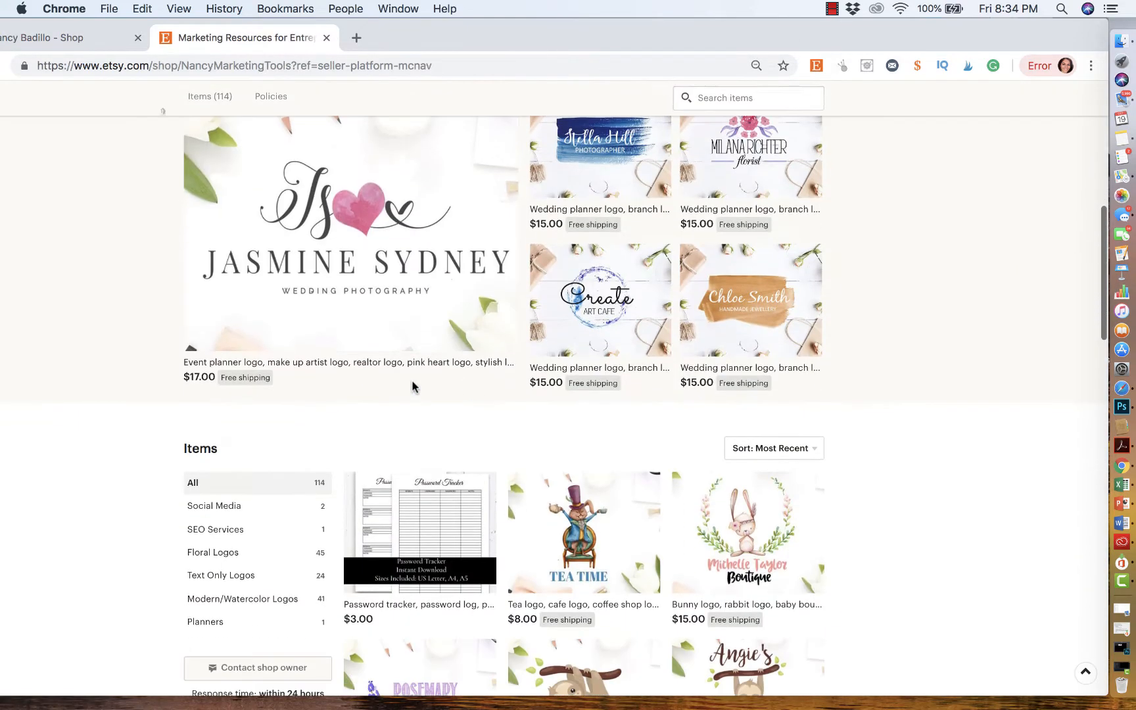
{"action": "left_click_drag", "start_coordinate": [862, 36], "coordinate": [711, 34]}
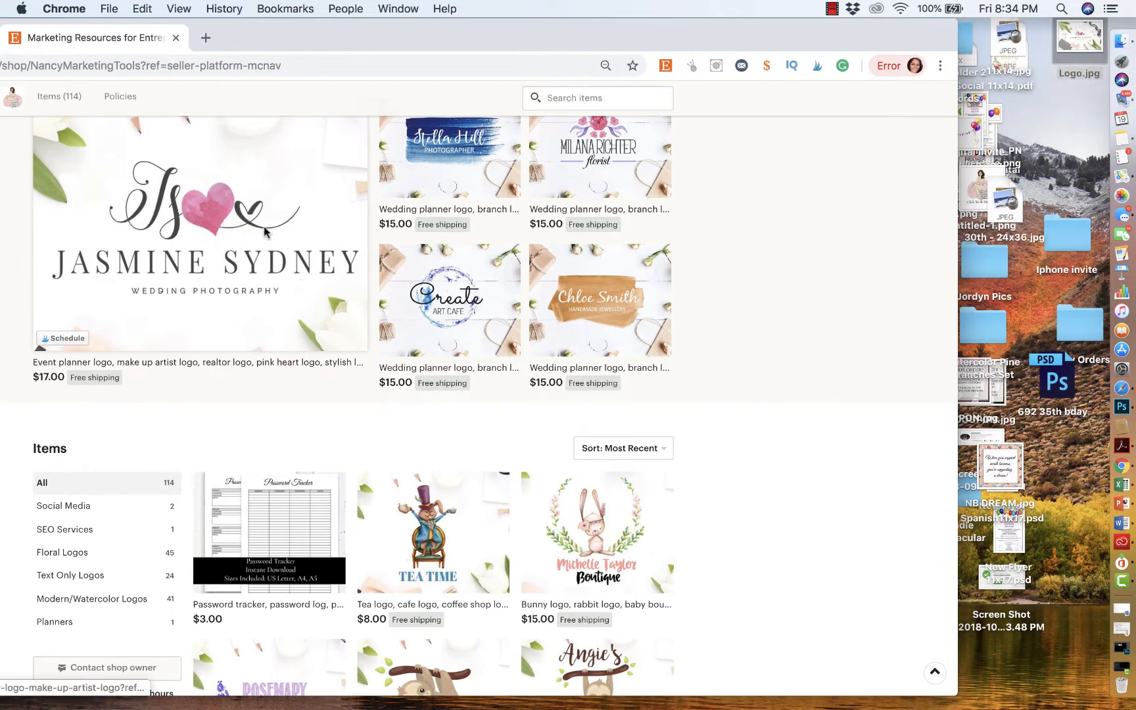
{"action": "left_click_drag", "start_coordinate": [264, 231], "coordinate": [1063, 164]}
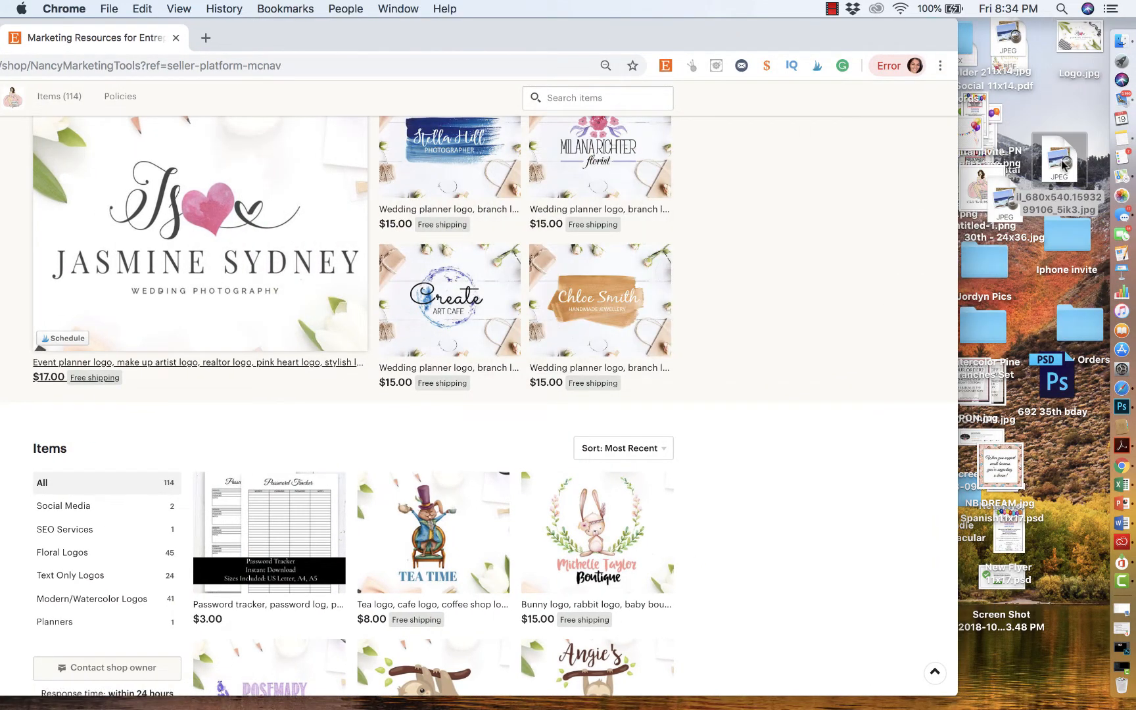
- Open the Etsy listing for the event planner logo in a new tab
{"action": "left_click_drag", "start_coordinate": [1086, 43], "coordinate": [1081, 75]}
{"action": "left_click_drag", "start_coordinate": [773, 36], "coordinate": [999, 33]}
{"action": "left_click", "coordinate": [519, 157]}
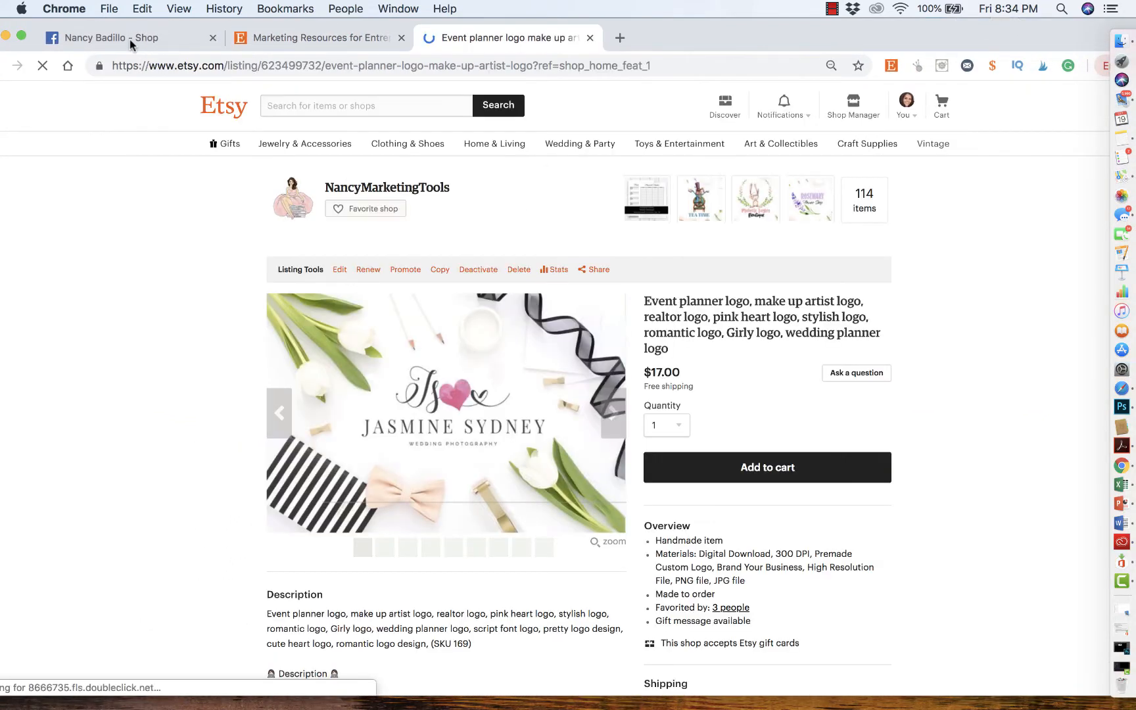
- Upload the saved Jasmine Sydney logo image as the product's first photo
{"action": "left_click", "coordinate": [130, 38]}
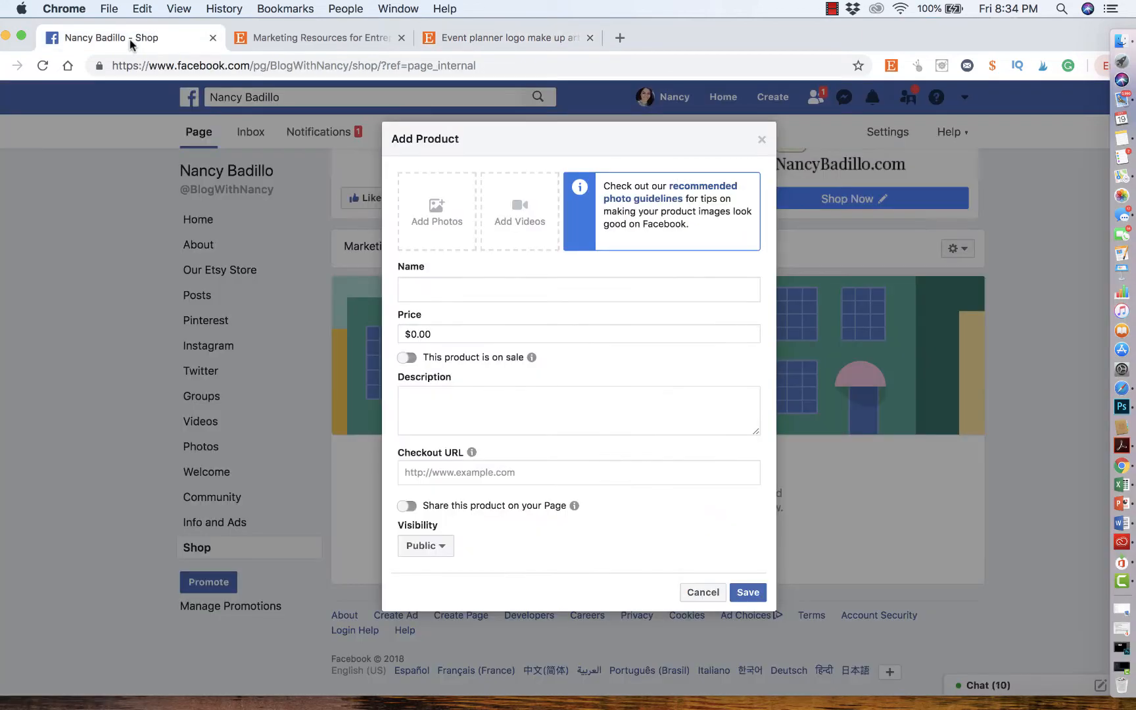
{"action": "left_click", "coordinate": [437, 223]}
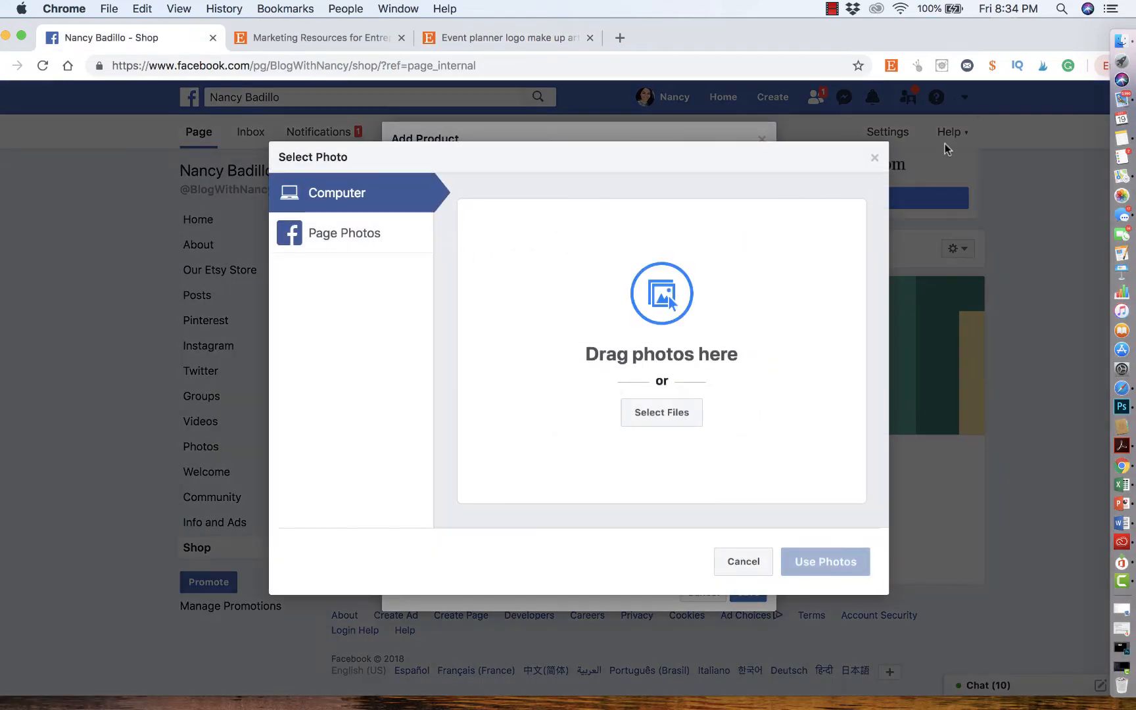
{"action": "left_click_drag", "start_coordinate": [1007, 38], "coordinate": [850, 38]}
{"action": "left_click_drag", "start_coordinate": [1066, 74], "coordinate": [514, 370]}
{"action": "left_click", "coordinate": [687, 560]}
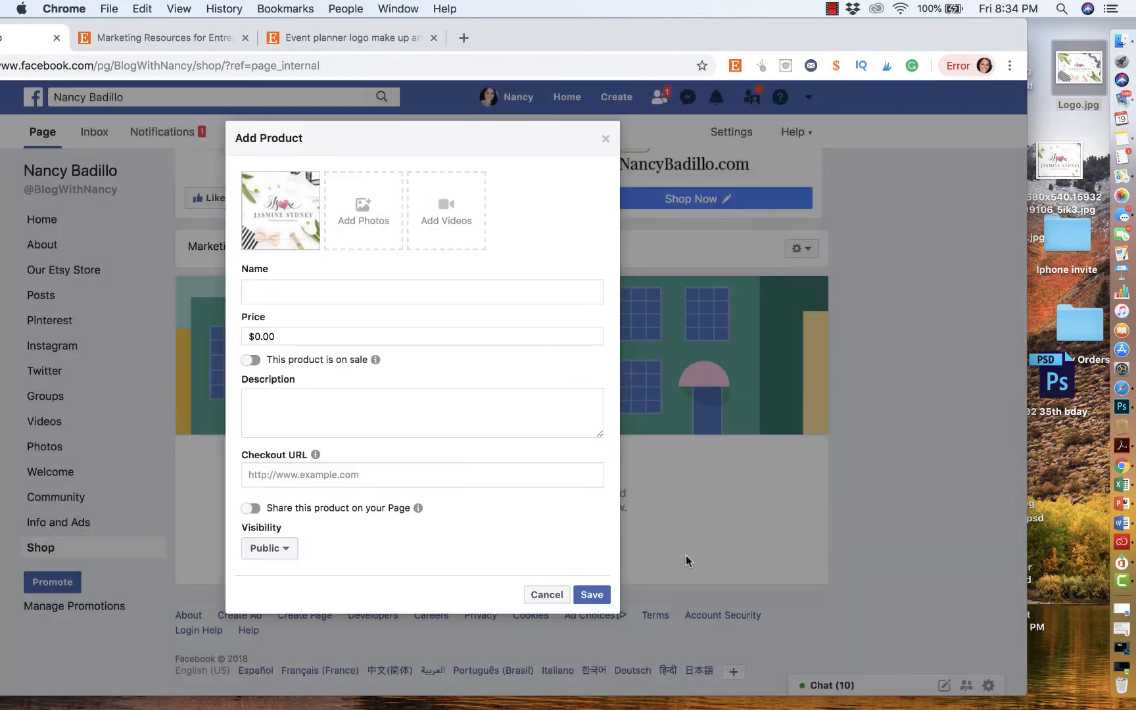
- Save the listing's second photo, showing the branded shopping bag, to the desktop
{"action": "left_click_drag", "start_coordinate": [682, 41], "coordinate": [833, 40]}
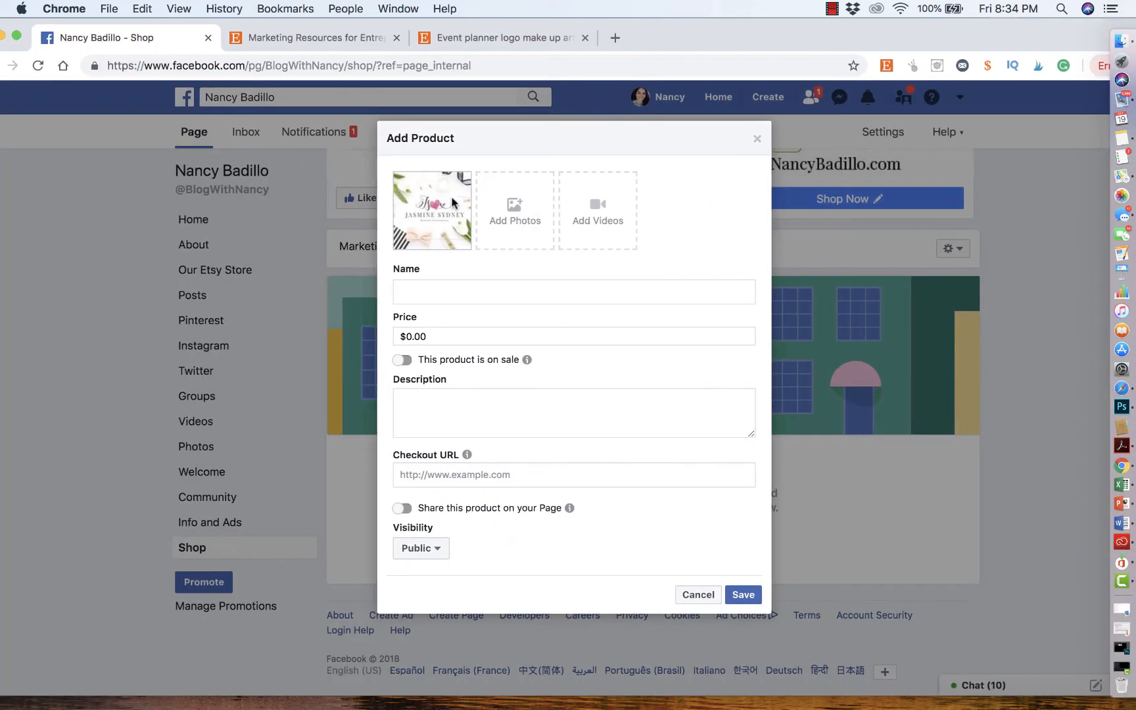
{"action": "left_click", "coordinate": [324, 41]}
{"action": "left_click", "coordinate": [507, 39]}
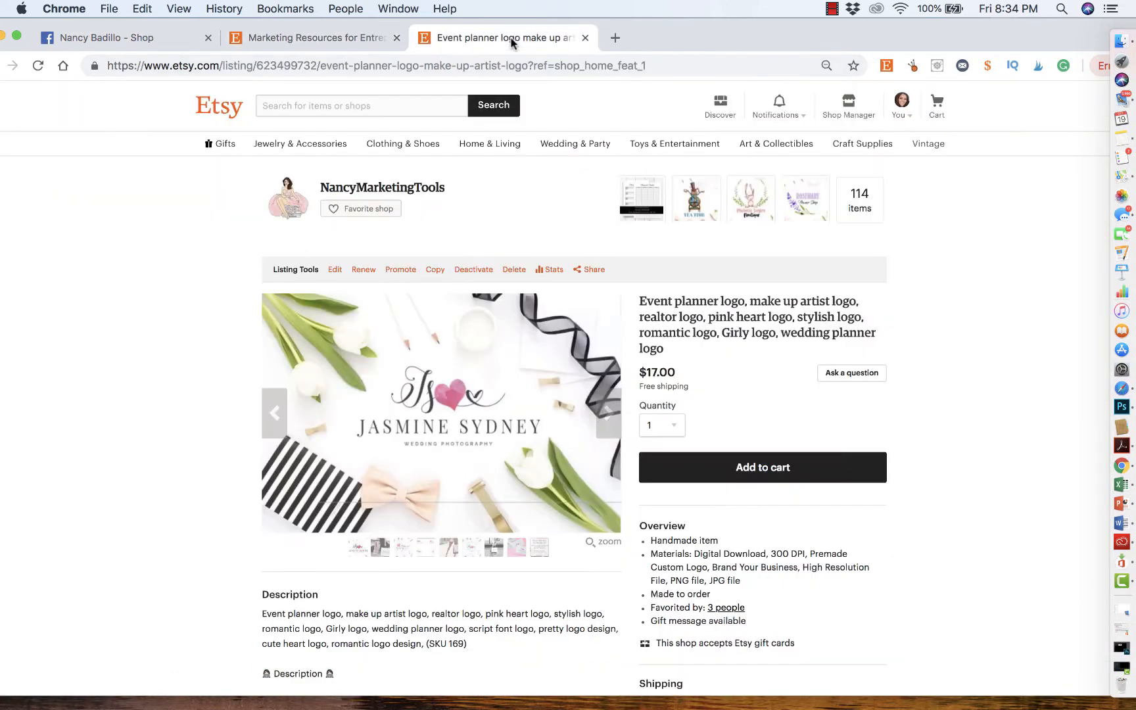
{"action": "left_click", "coordinate": [603, 418]}
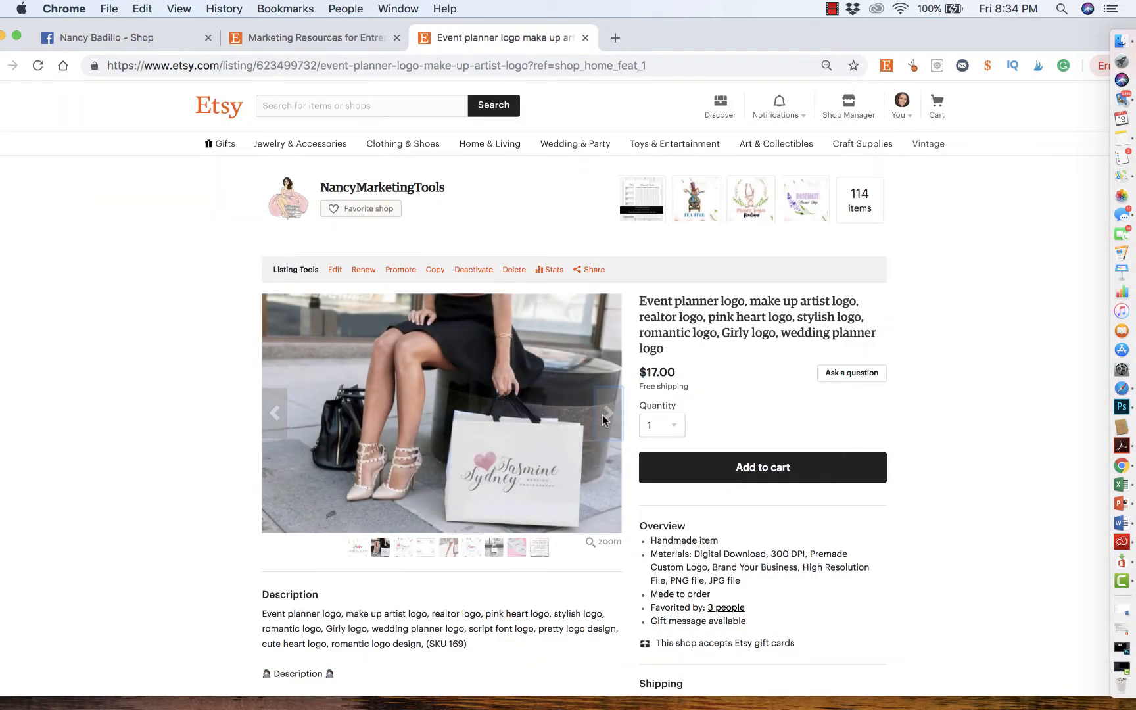
{"action": "left_click_drag", "start_coordinate": [801, 40], "coordinate": [631, 40]}
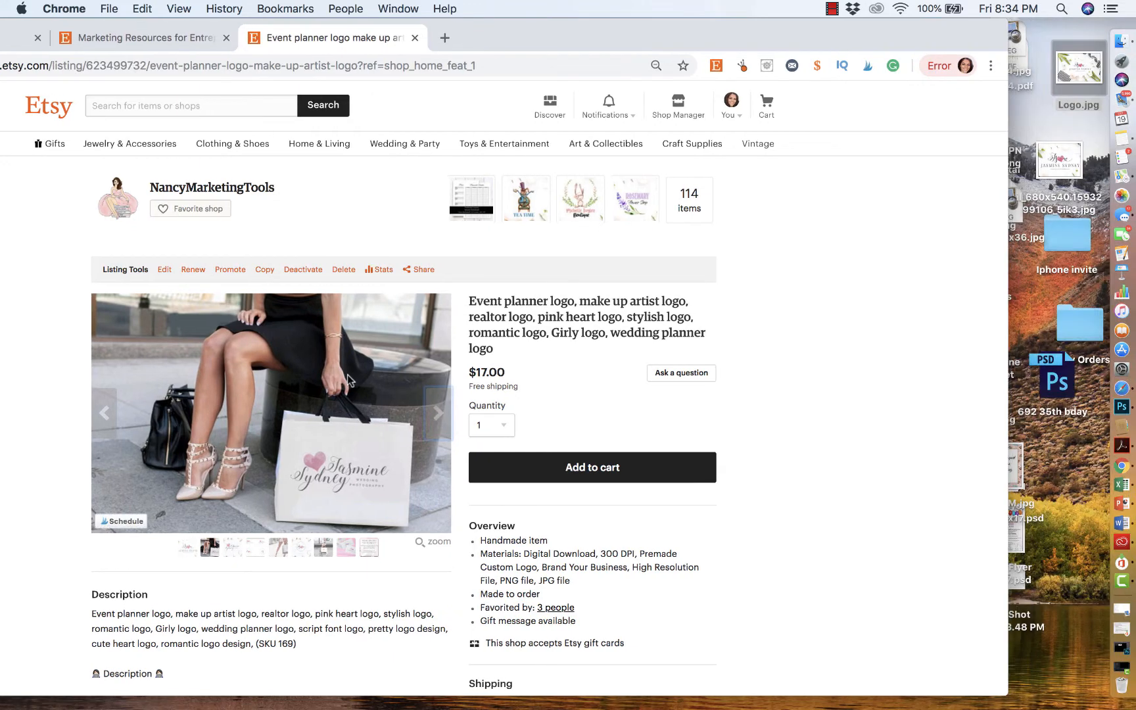
{"action": "left_click_drag", "start_coordinate": [348, 380], "coordinate": [1085, 92]}
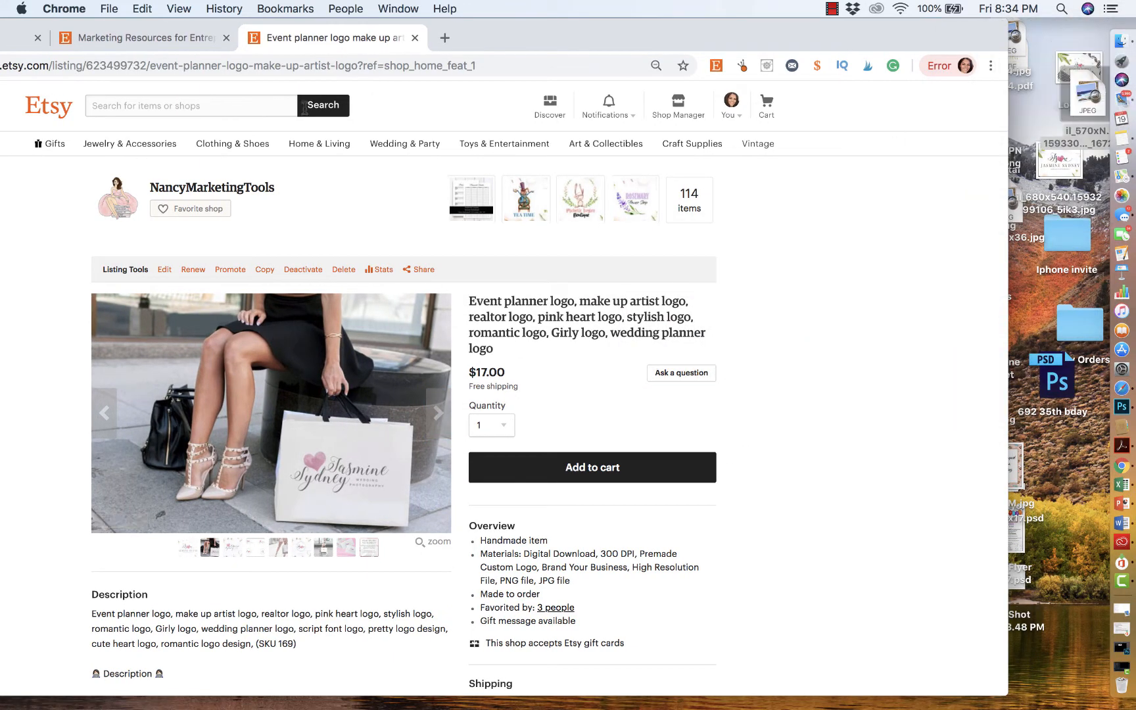
- Upload the shopping bag photo as the product's second photo
{"action": "left_click", "coordinate": [168, 39]}
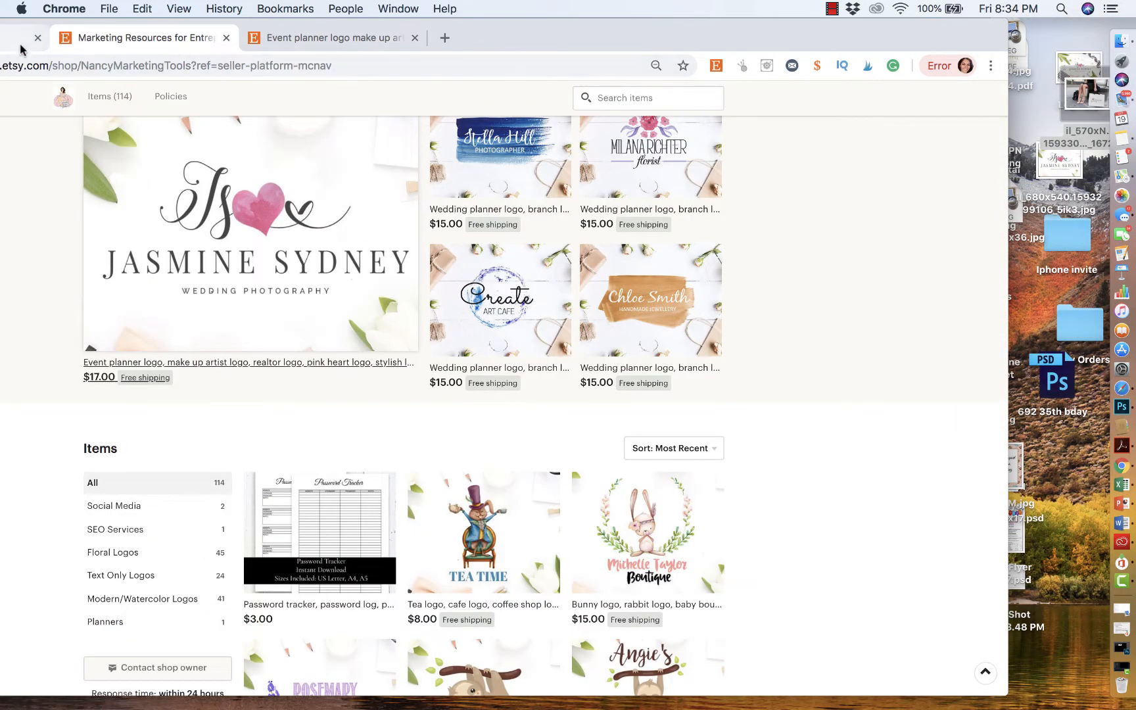
{"action": "left_click", "coordinate": [23, 48]}
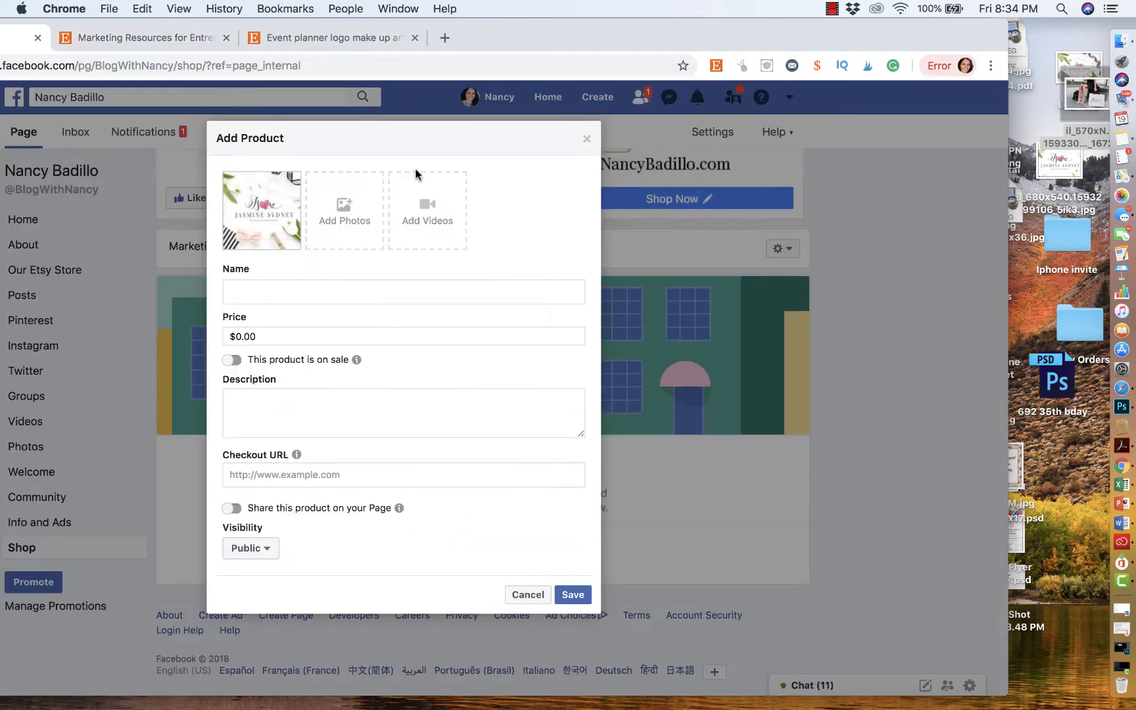
{"action": "left_click", "coordinate": [367, 208]}
{"action": "left_click_drag", "start_coordinate": [1078, 105], "coordinate": [570, 349]}
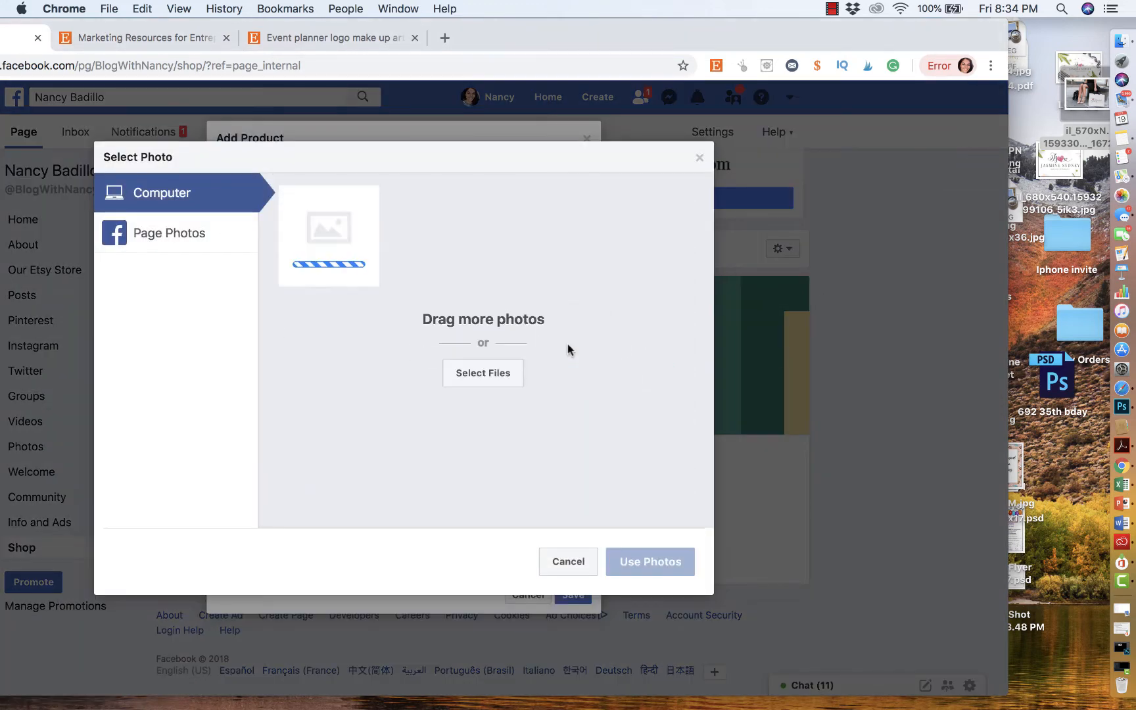
{"action": "left_click", "coordinate": [661, 562]}
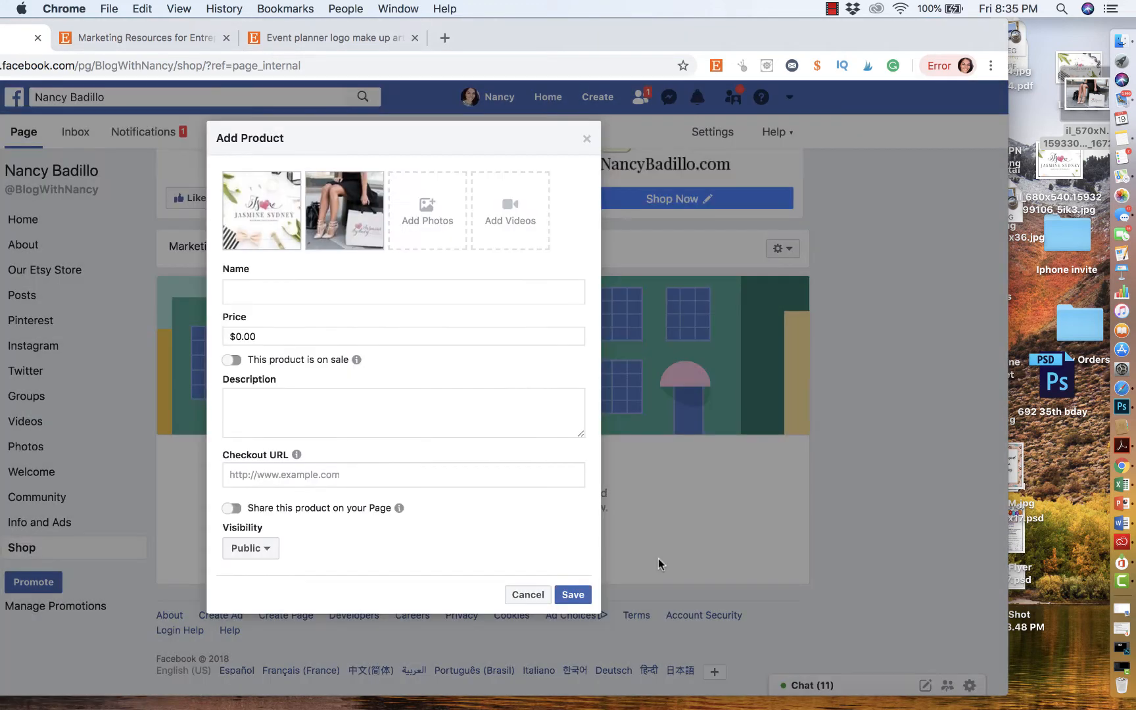
- Save the listing's logo variations image to the desktop
{"action": "left_click", "coordinate": [197, 37]}
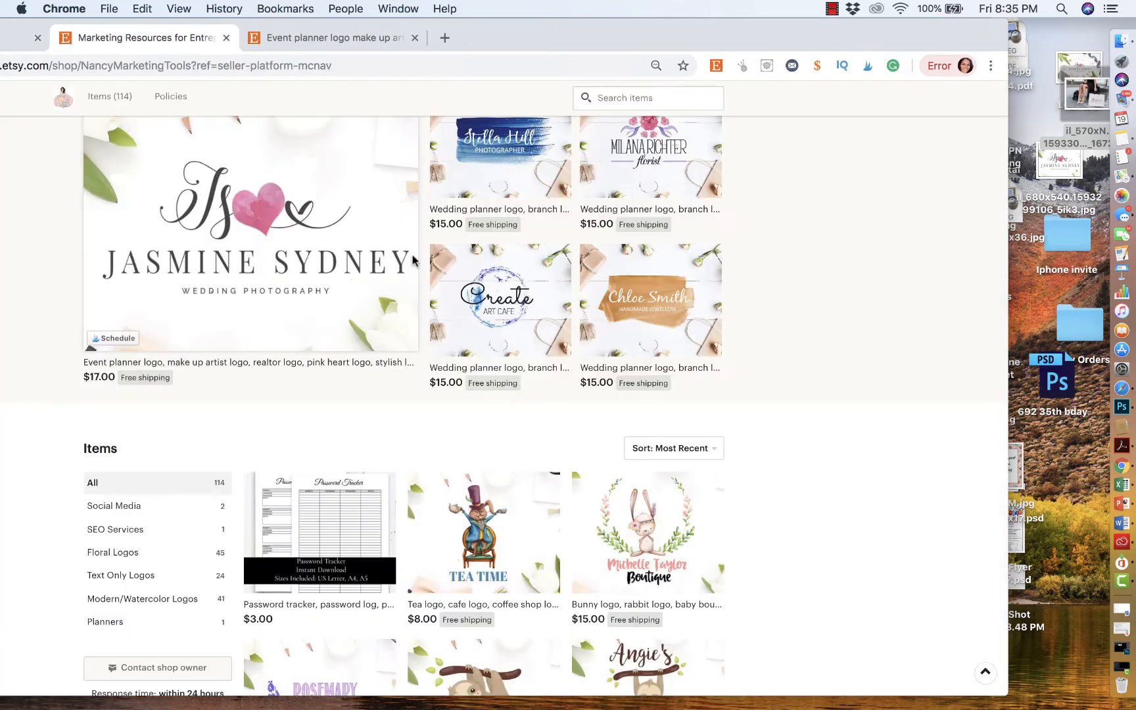
{"action": "left_click", "coordinate": [342, 43]}
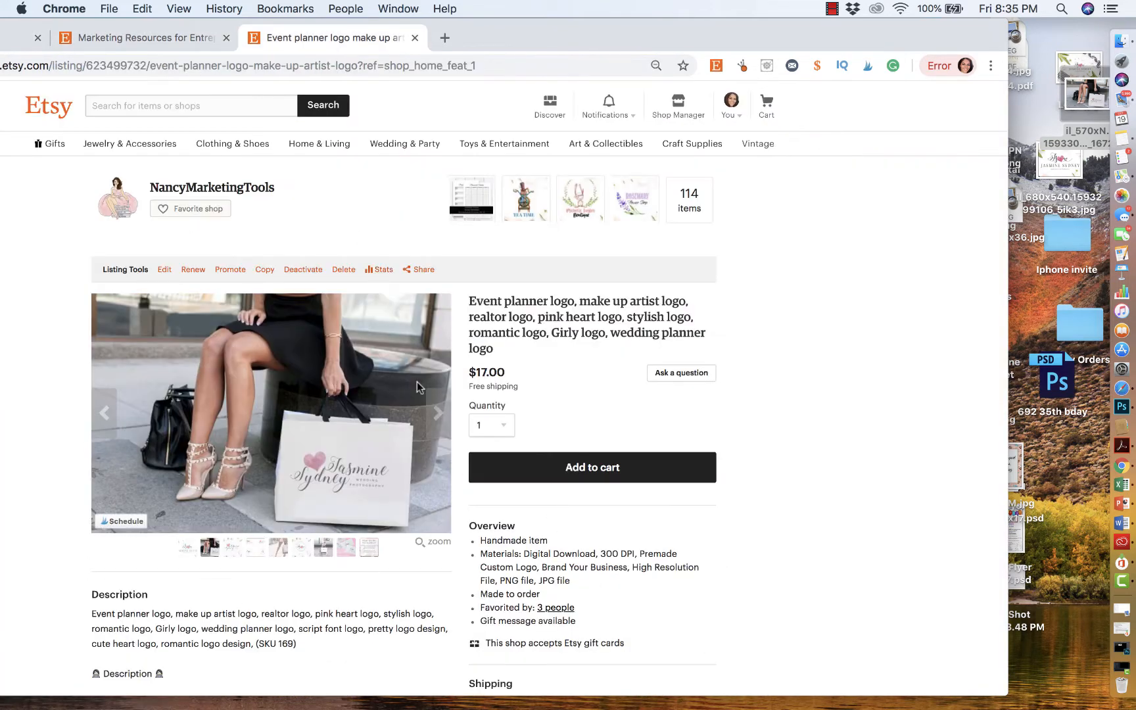
{"action": "left_click", "coordinate": [433, 418]}
{"action": "left_click", "coordinate": [433, 417]}
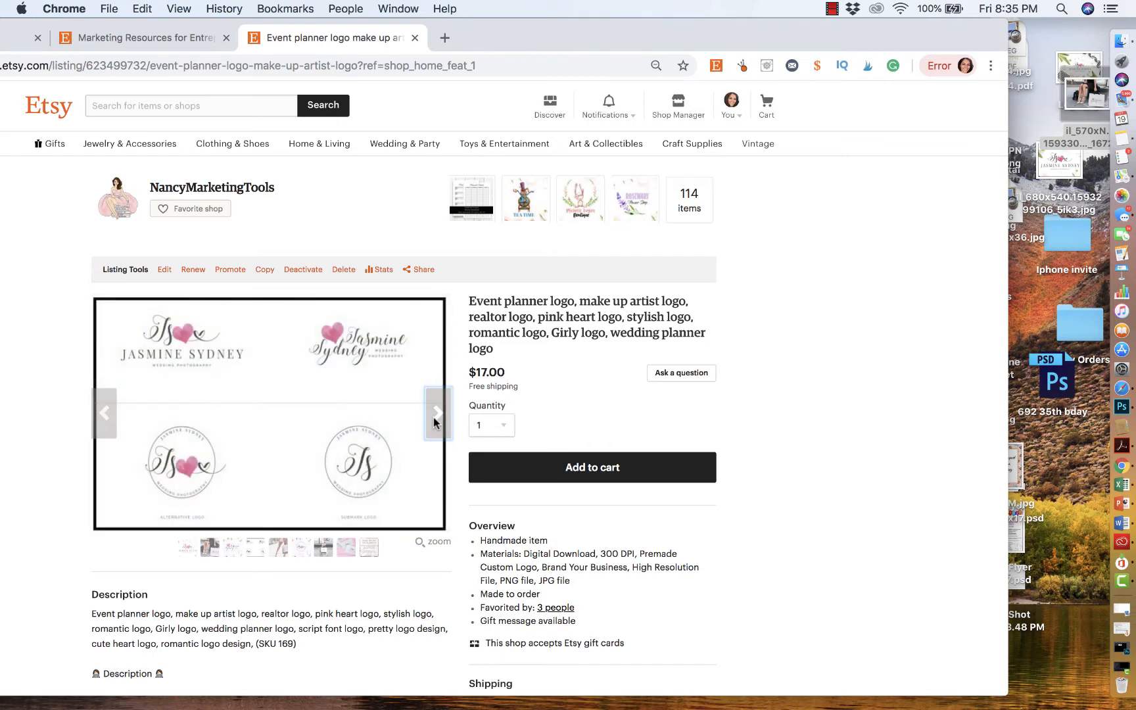
{"action": "left_click_drag", "start_coordinate": [347, 388], "coordinate": [1080, 106]}
- Upload the logo variations image as the product's third photo
{"action": "left_click", "coordinate": [20, 39]}
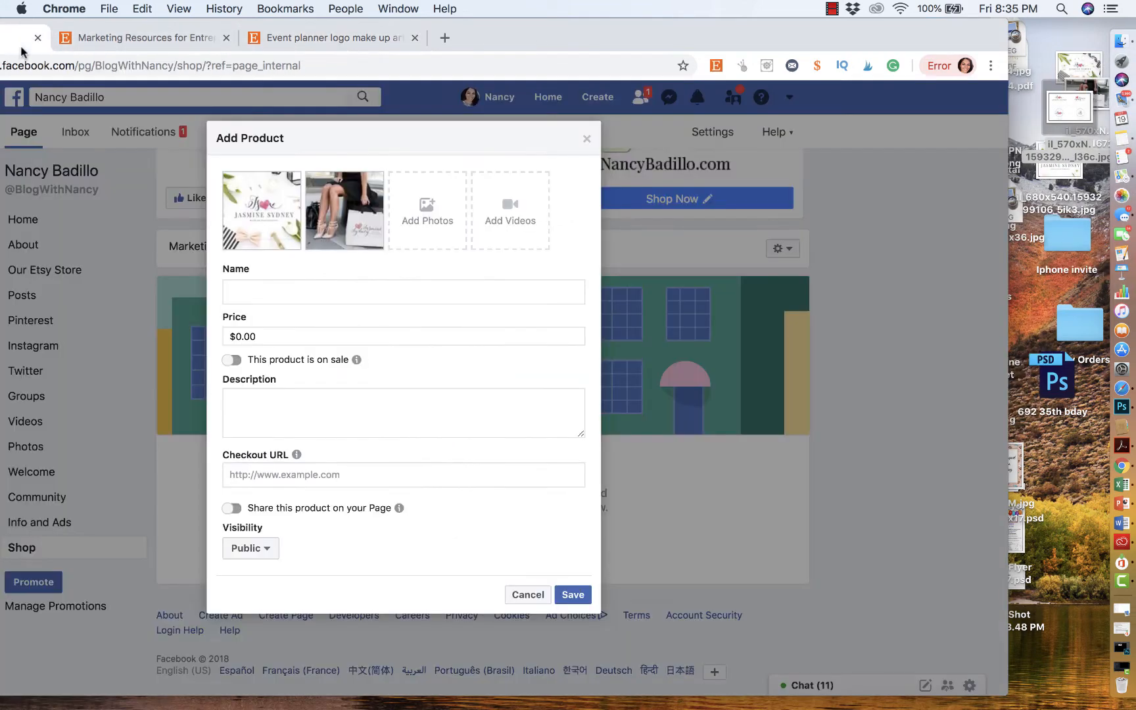
{"action": "left_click", "coordinate": [427, 222]}
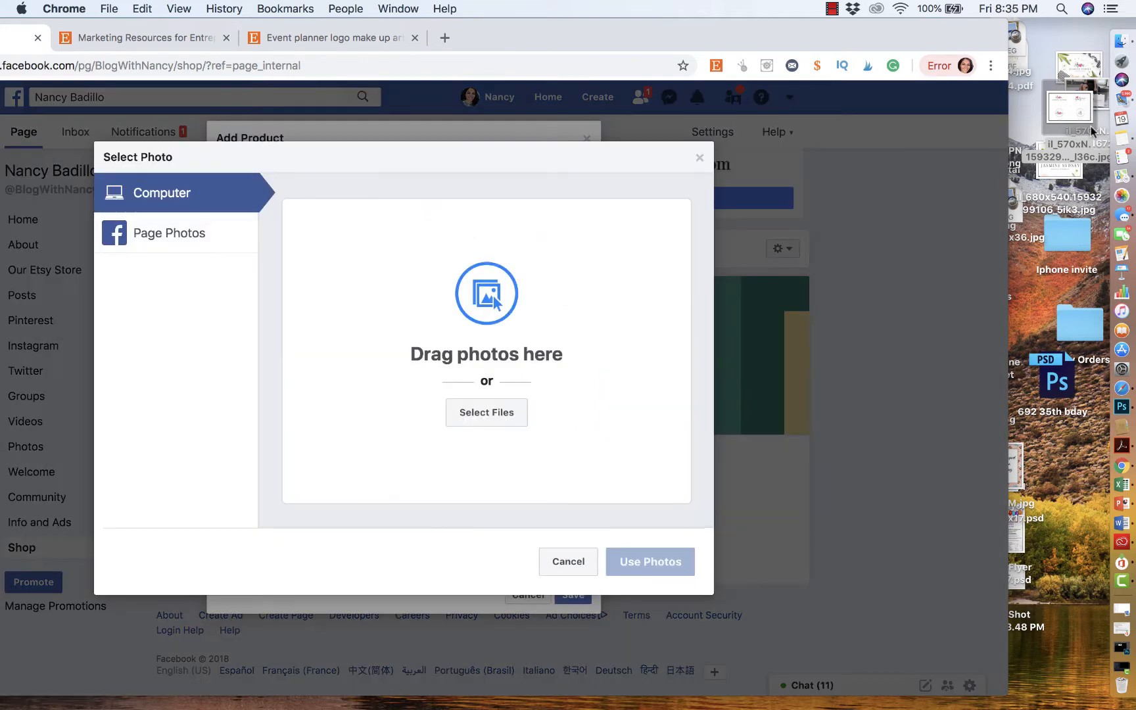
{"action": "left_click_drag", "start_coordinate": [1091, 130], "coordinate": [545, 283]}
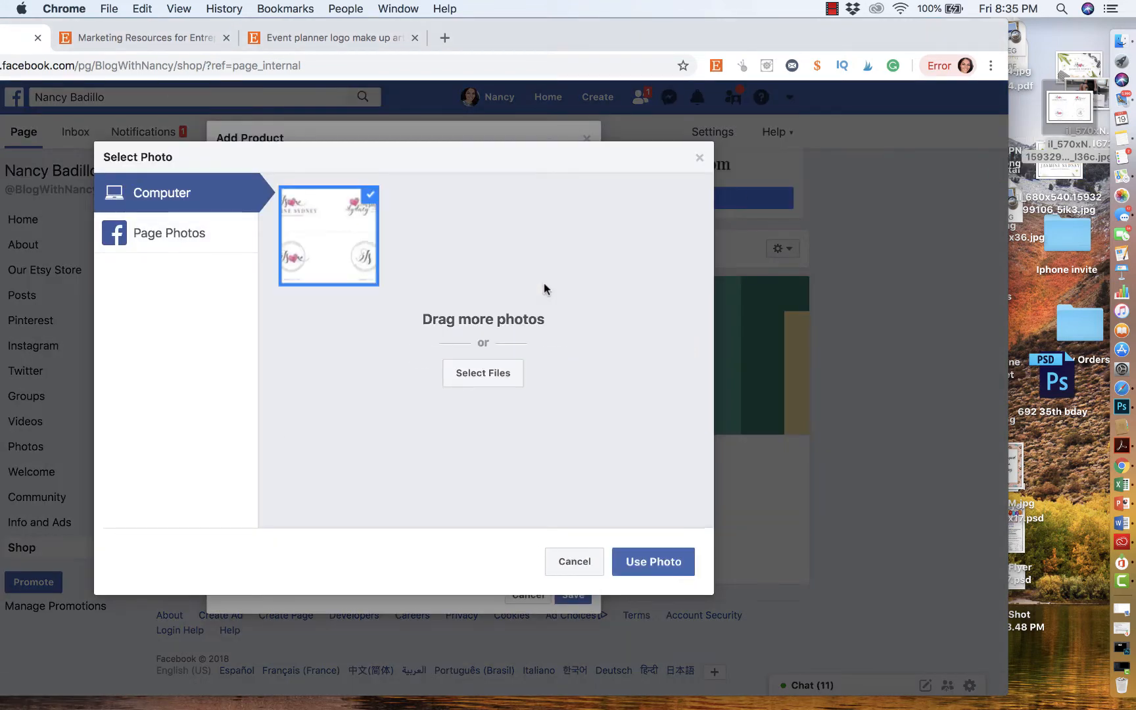
{"action": "left_click", "coordinate": [663, 565]}
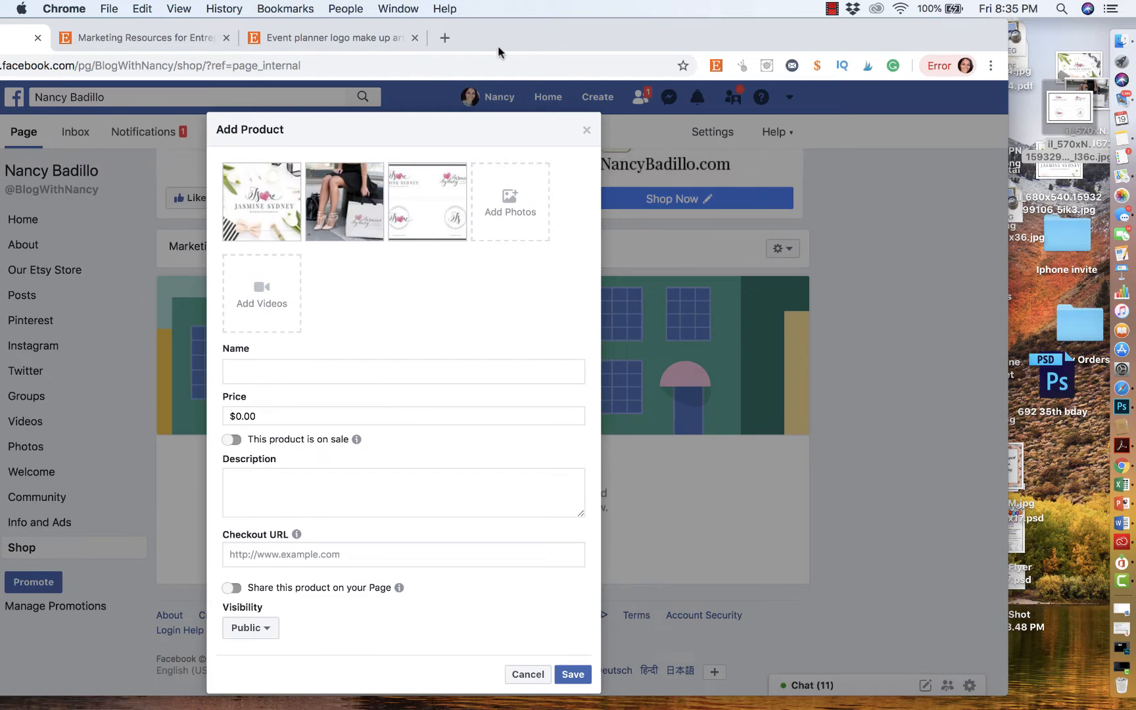
- Name the product 'Premade Branding Logo for Your Business'
{"action": "left_click_drag", "start_coordinate": [498, 45], "coordinate": [596, 41]}
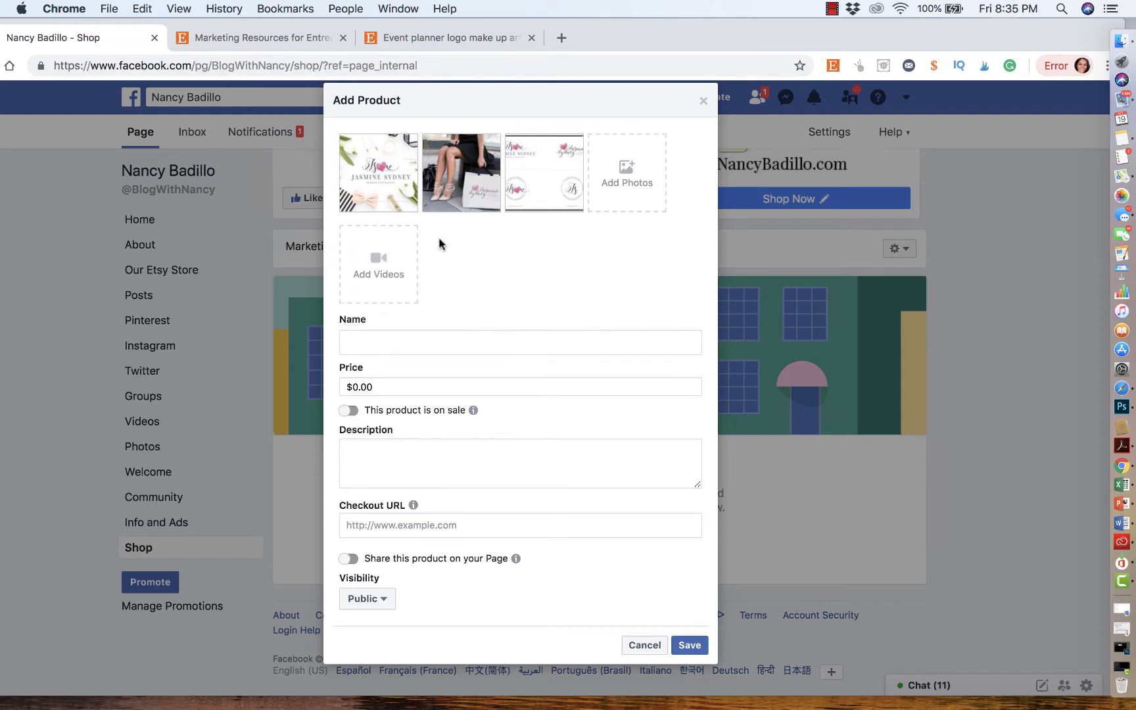
{"action": "left_click", "coordinate": [266, 38]}
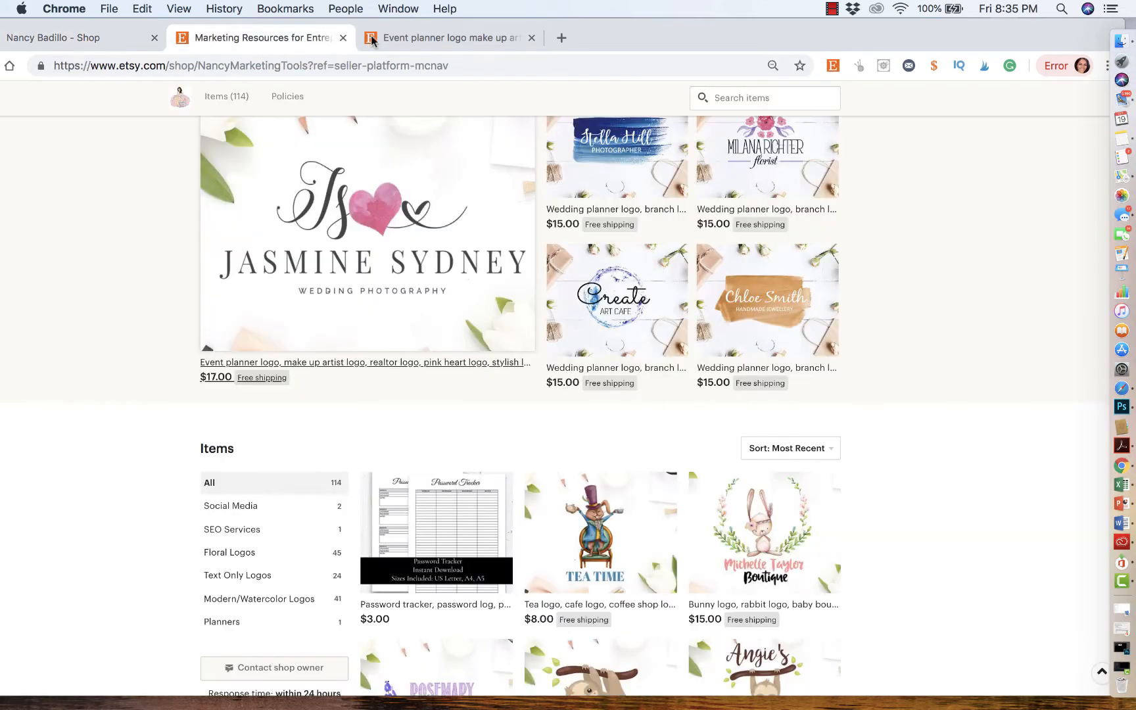
{"action": "left_click", "coordinate": [418, 39]}
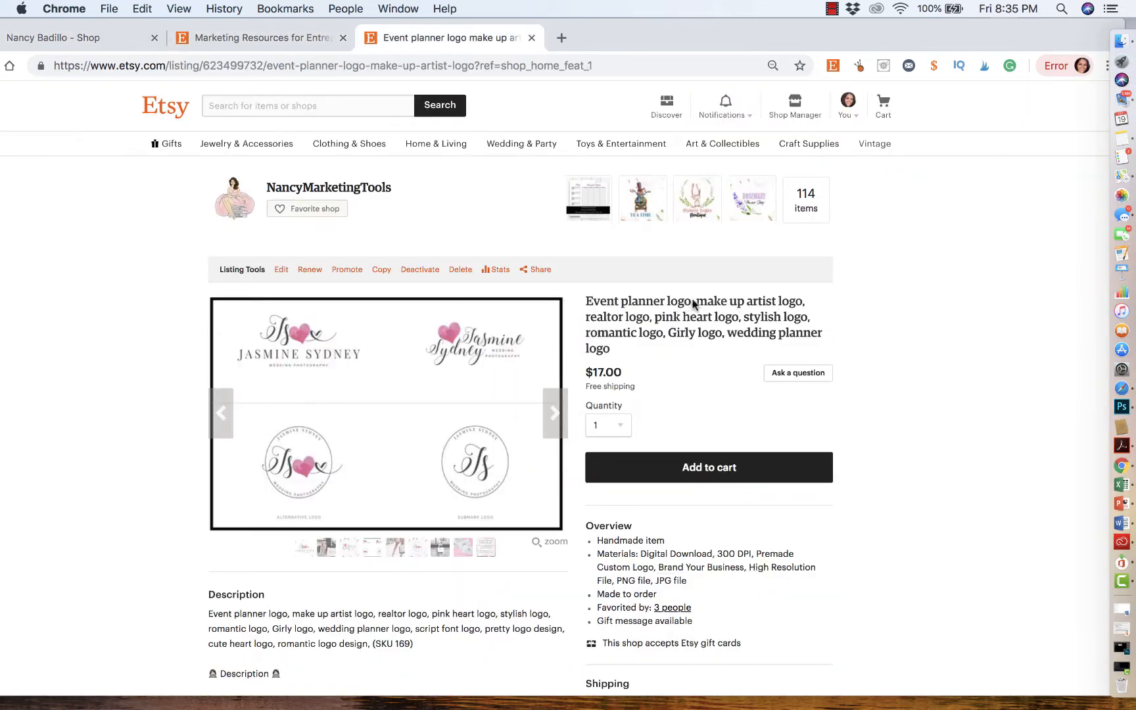
{"action": "left_click", "coordinate": [266, 38]}
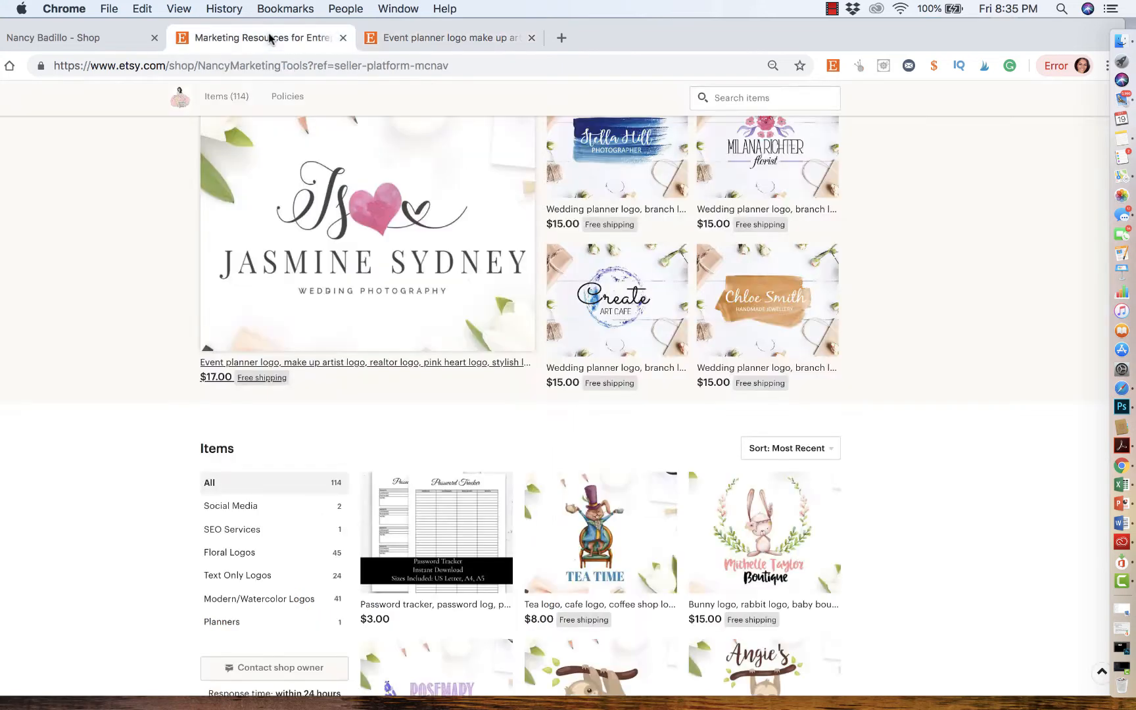
{"action": "left_click", "coordinate": [96, 38]}
{"action": "type", "text": "Pr"}
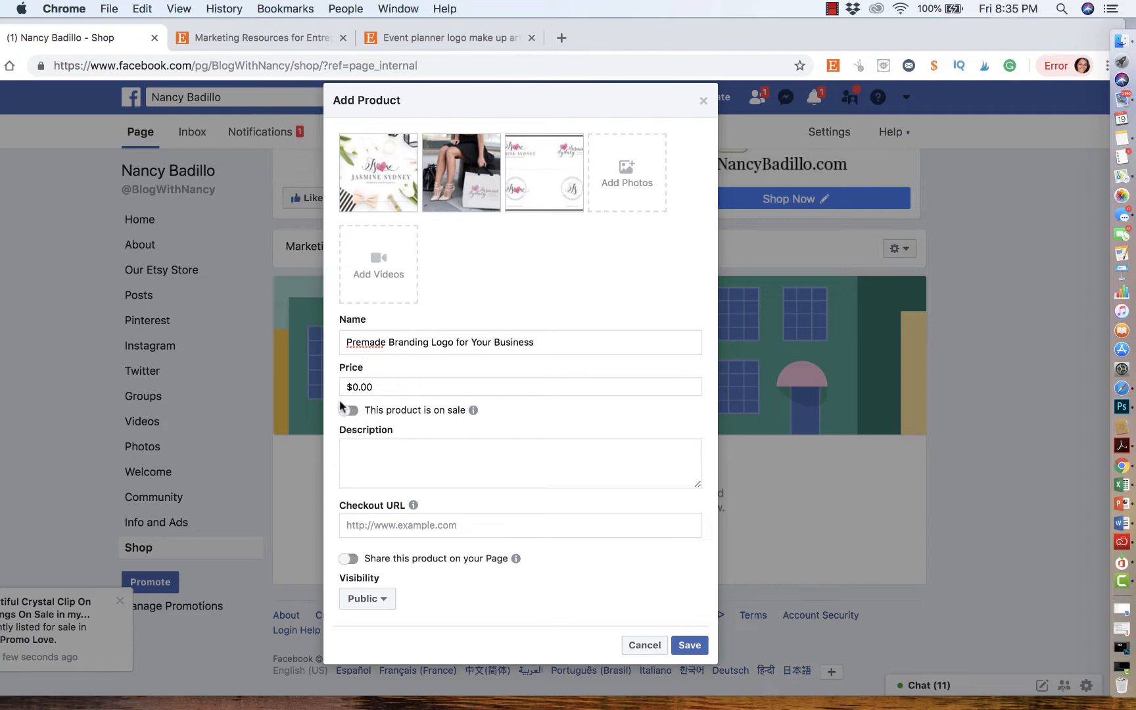
- Set the product's price to $17.00
{"action": "left_click", "coordinate": [381, 387]}
{"action": "key", "text": "BackSpace"}
{"action": "key", "text": "BackSpace"}
{"action": "key", "text": "BackSpace"}
{"action": "key", "text": "BackSpace"}
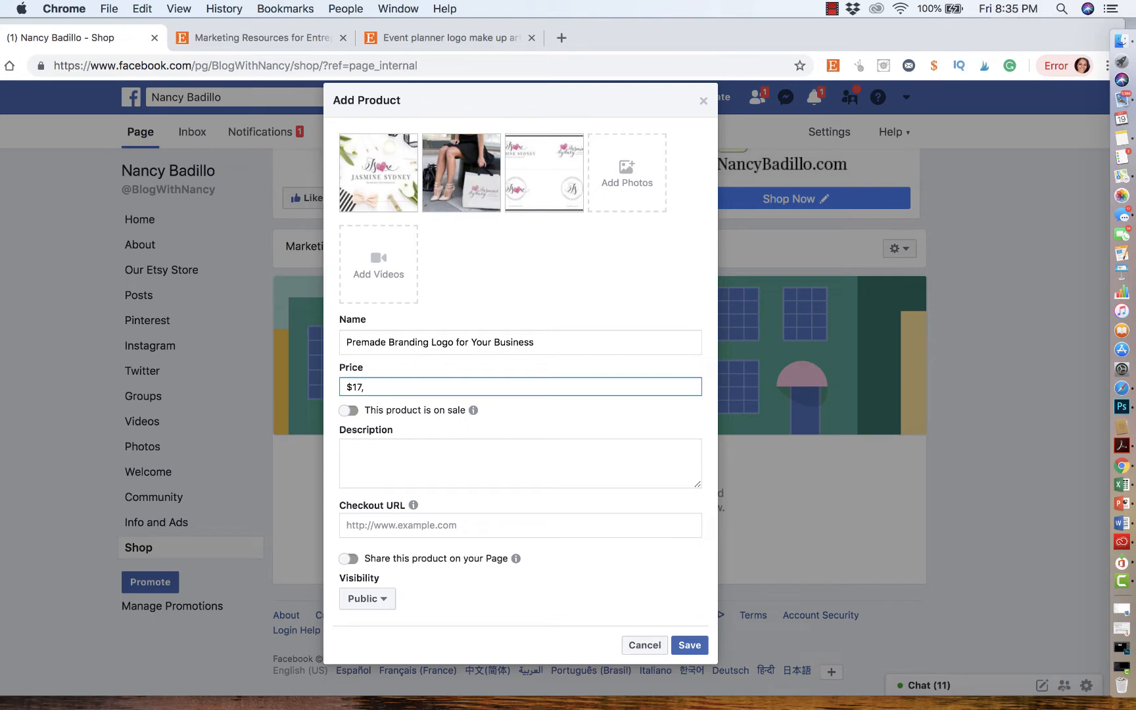
{"action": "type", "text": "17.00"}
- Mark the product as on sale with a sale price of $13.00
{"action": "left_click", "coordinate": [349, 410]}
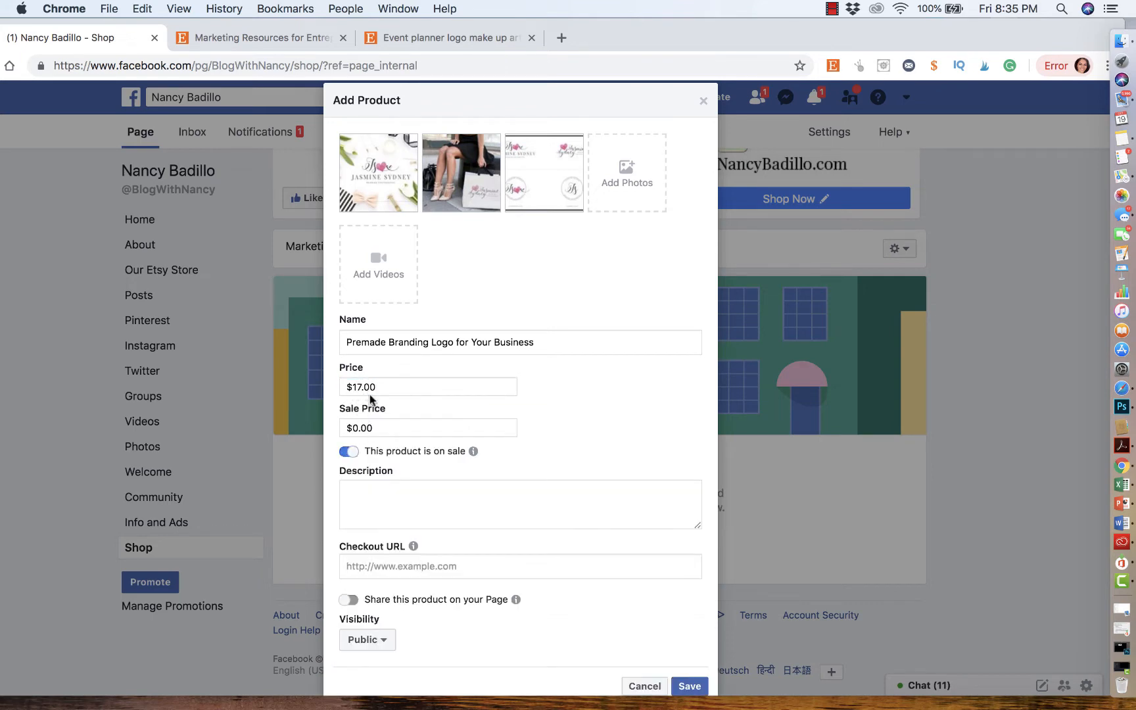
{"action": "left_click", "coordinate": [376, 430]}
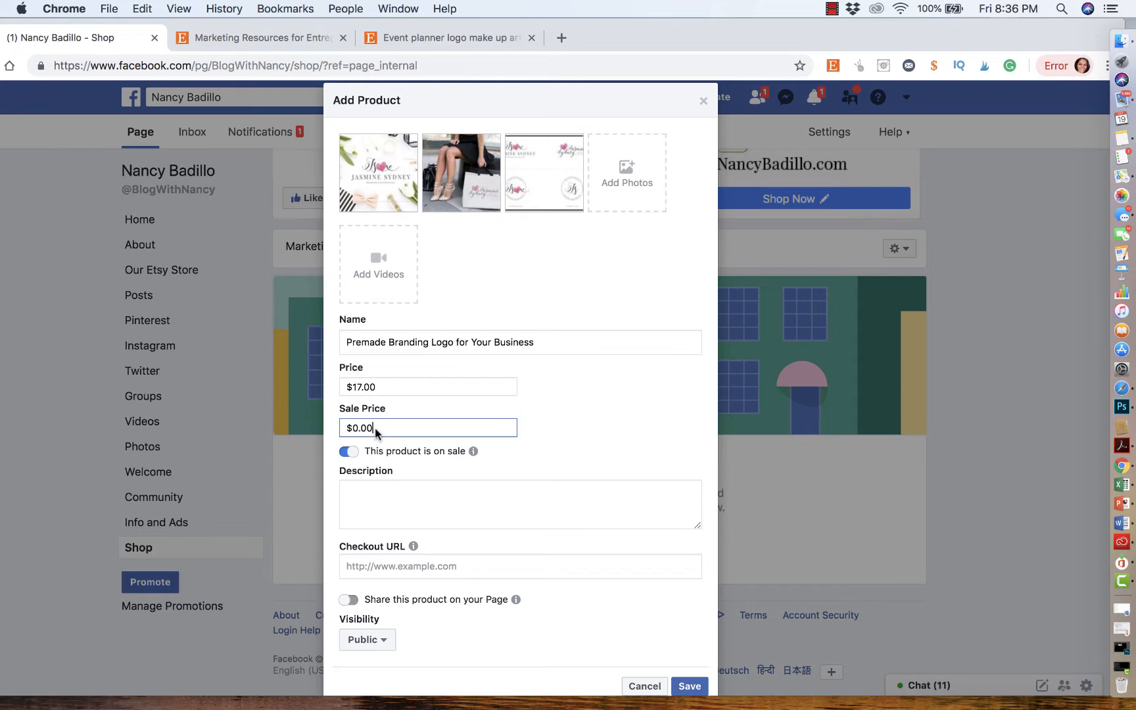
{"action": "left_click_drag", "start_coordinate": [377, 430], "coordinate": [345, 428]}
{"action": "type", "text": "13.00"}
{"action": "left_click", "coordinate": [397, 525]}
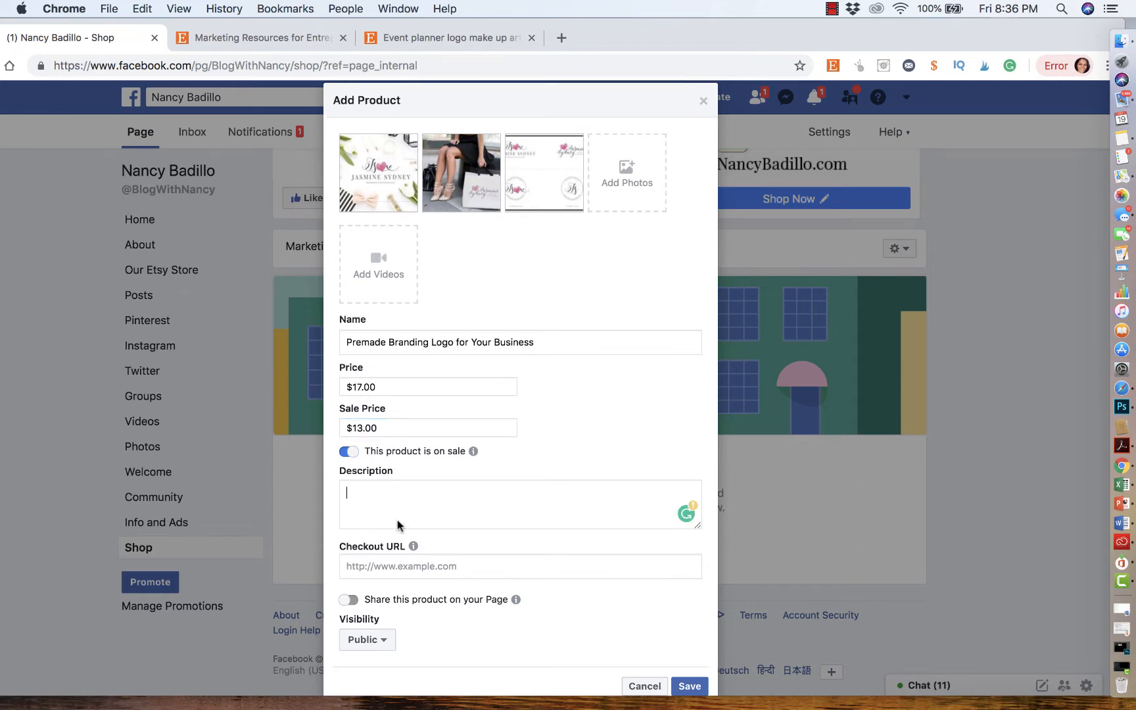
- Turn off the product's sale setting and paste the Etsy listing's description paragraph into the product description
{"action": "left_click", "coordinate": [347, 452]}
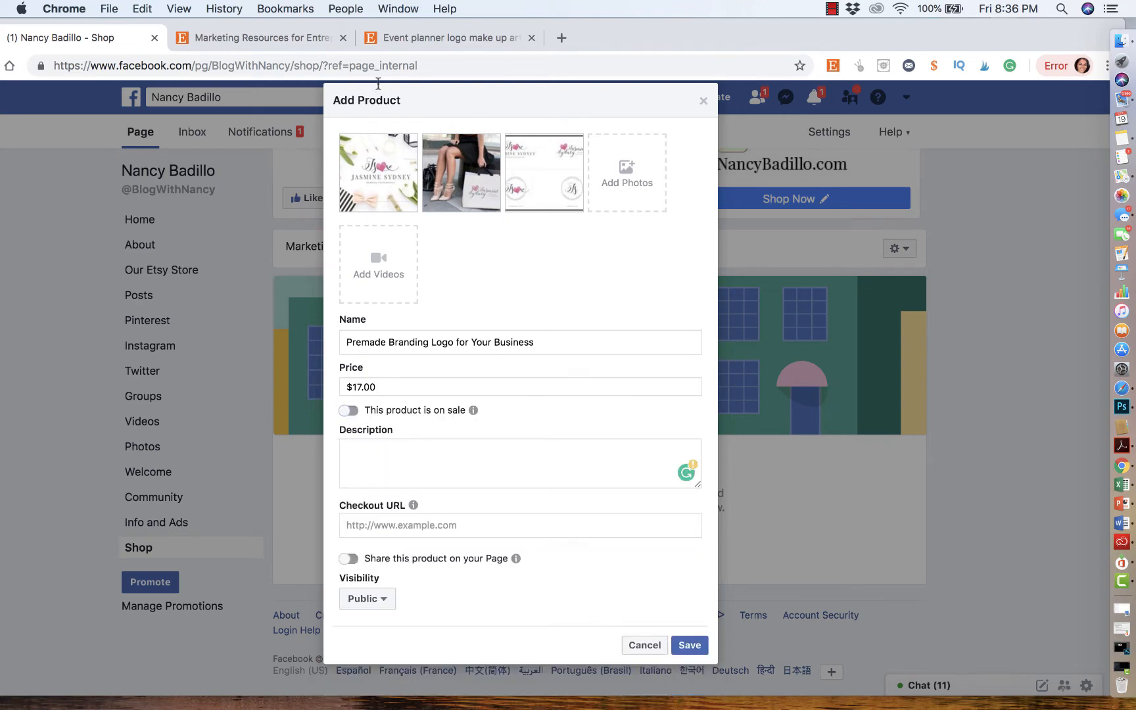
{"action": "left_click", "coordinate": [263, 38]}
{"action": "scroll", "coordinate": [327, 291], "scroll_direction": "up", "scroll_amount": 5}
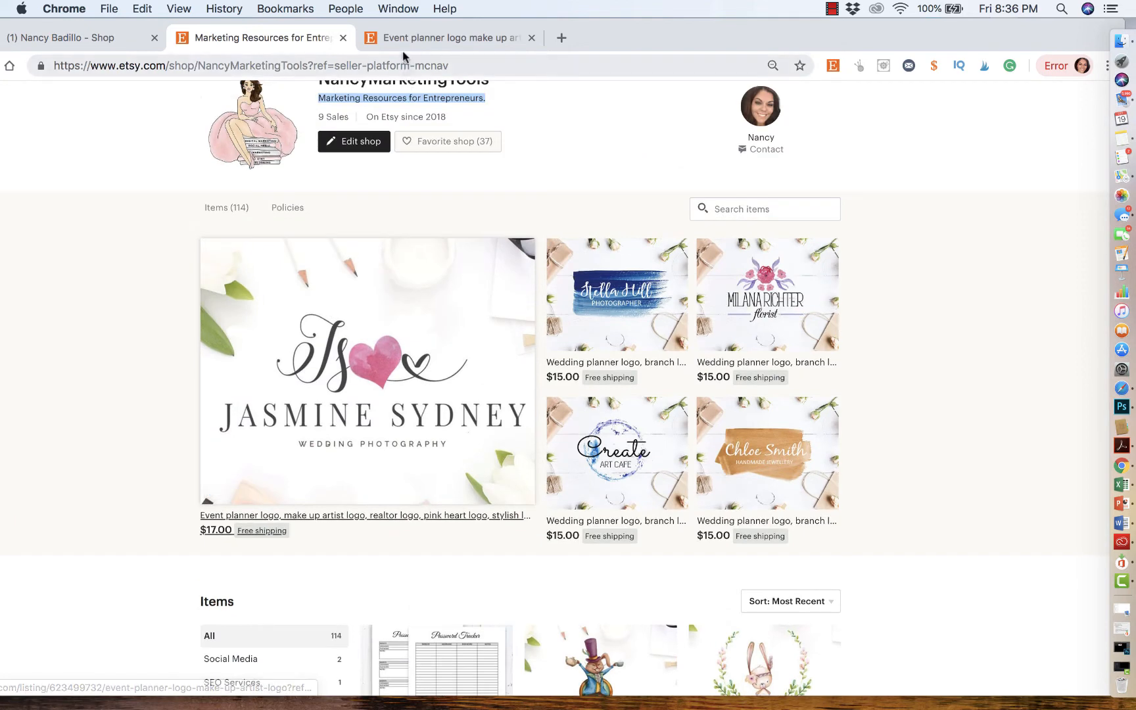
{"action": "left_click", "coordinate": [402, 40]}
{"action": "scroll", "coordinate": [418, 292], "scroll_direction": "down", "scroll_amount": 5}
{"action": "left_click", "coordinate": [222, 453]}
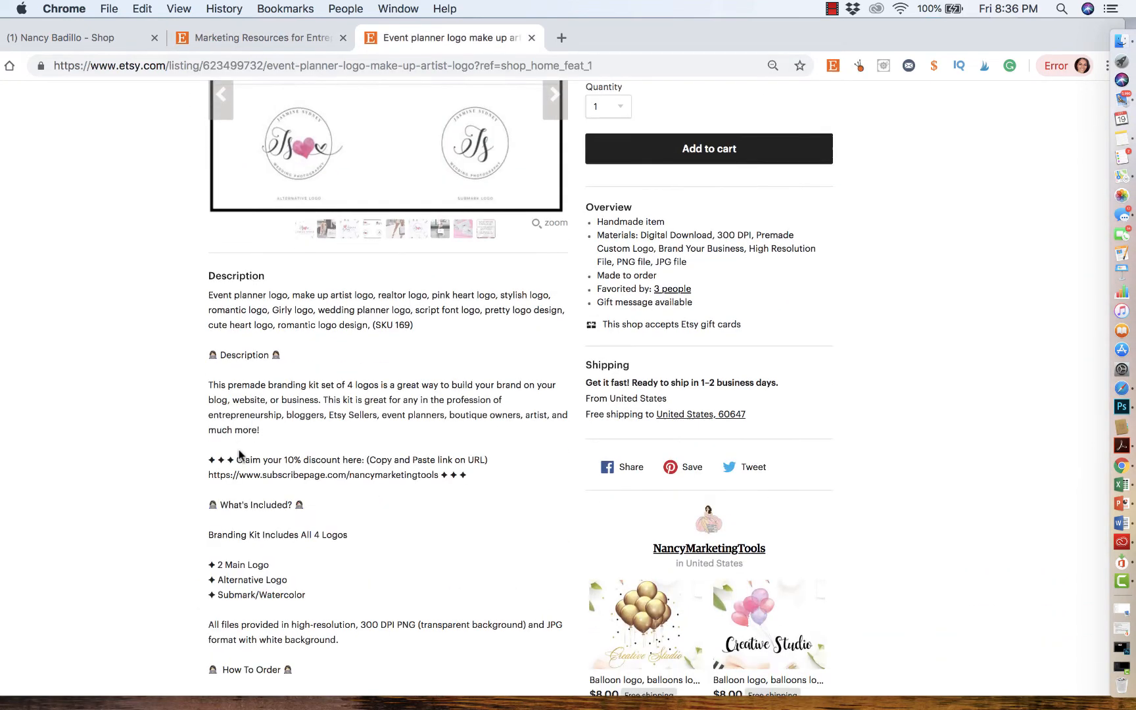
{"action": "left_click_drag", "start_coordinate": [265, 432], "coordinate": [199, 390]}
{"action": "key", "text": "super+c"}
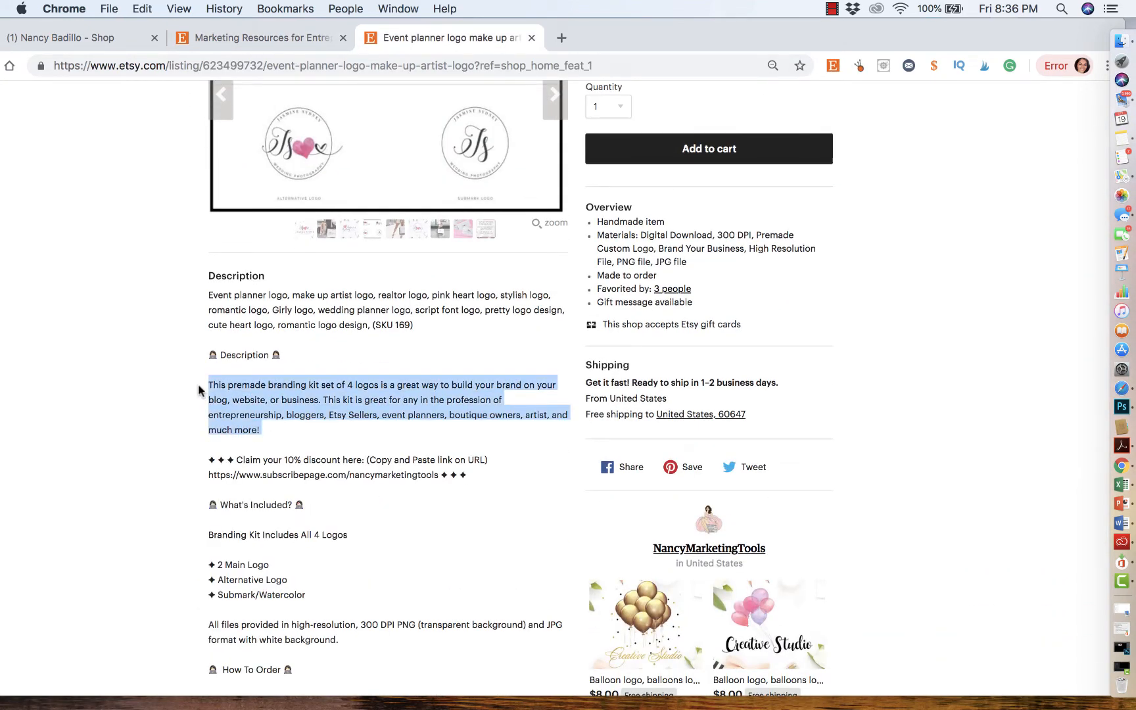
{"action": "left_click", "coordinate": [263, 38]}
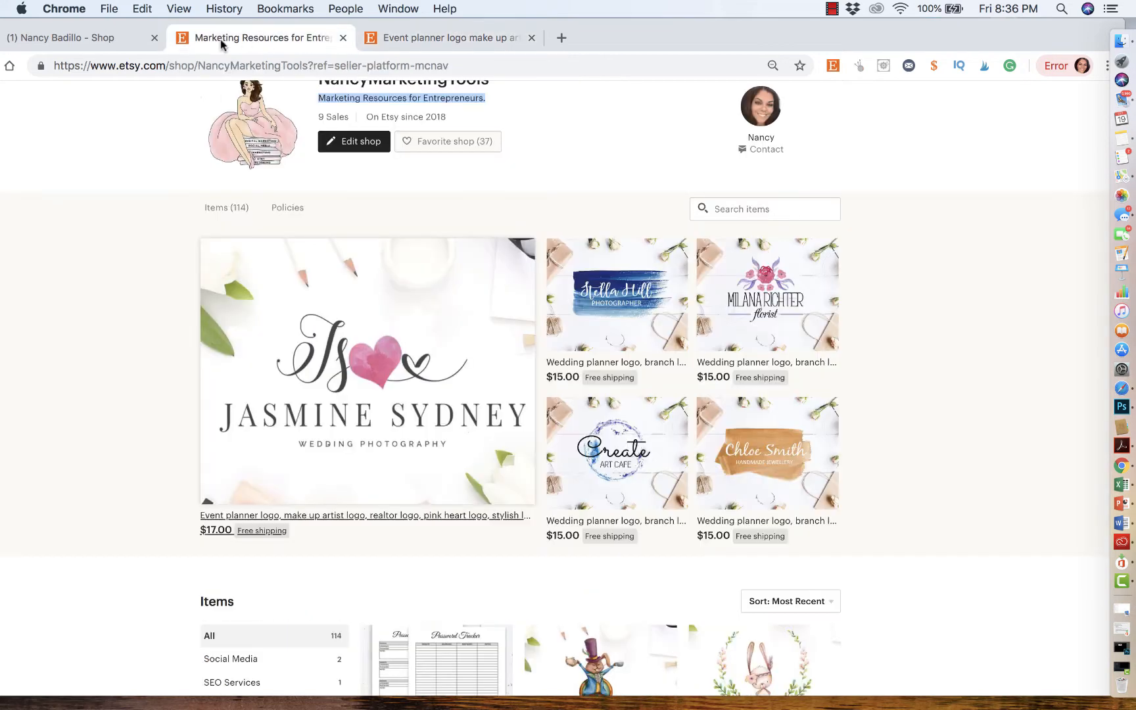
{"action": "left_click", "coordinate": [111, 44]}
{"action": "left_click", "coordinate": [428, 472]}
{"action": "key", "text": "super+v"}
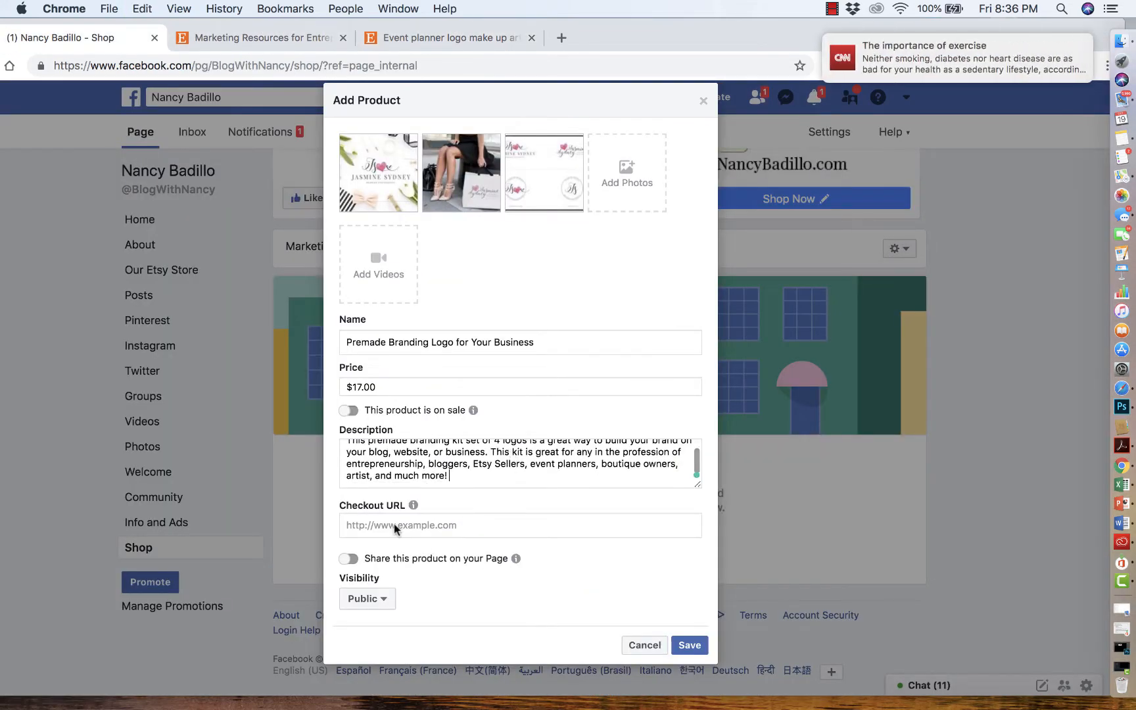
- Copy the Etsy listing's web address and paste it as the product's checkout URL
{"action": "left_click", "coordinate": [395, 40]}
{"action": "left_click", "coordinate": [301, 43]}
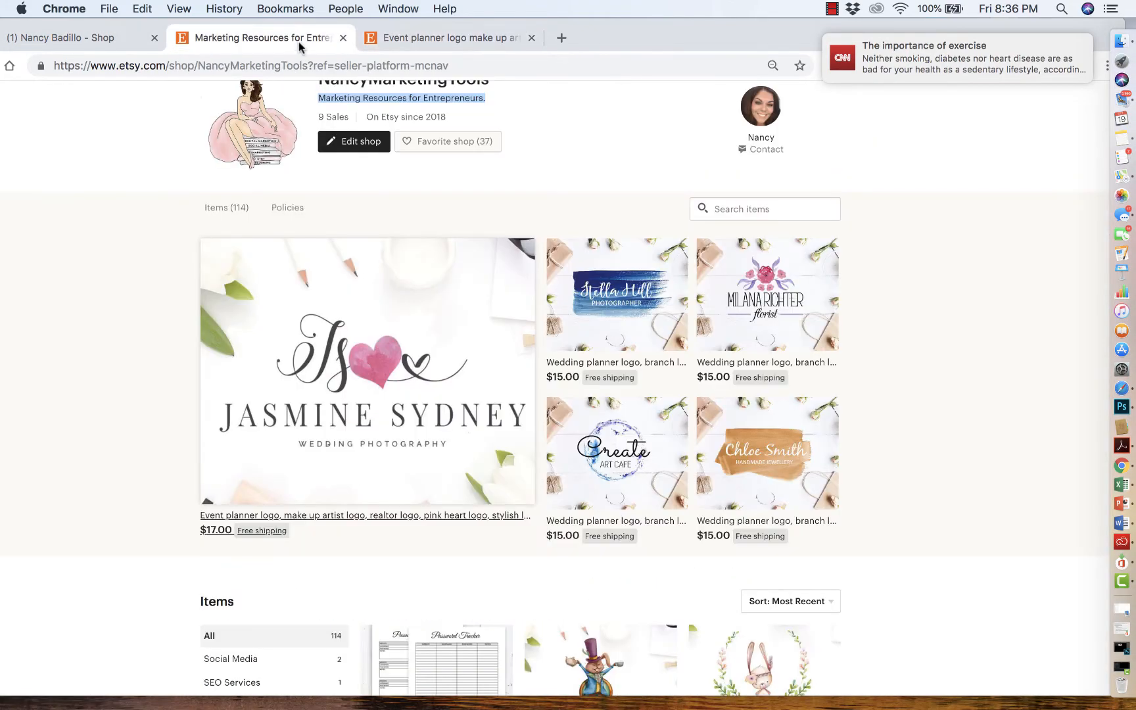
{"action": "left_click", "coordinate": [396, 40]}
{"action": "scroll", "coordinate": [384, 263], "scroll_direction": "up", "scroll_amount": 5}
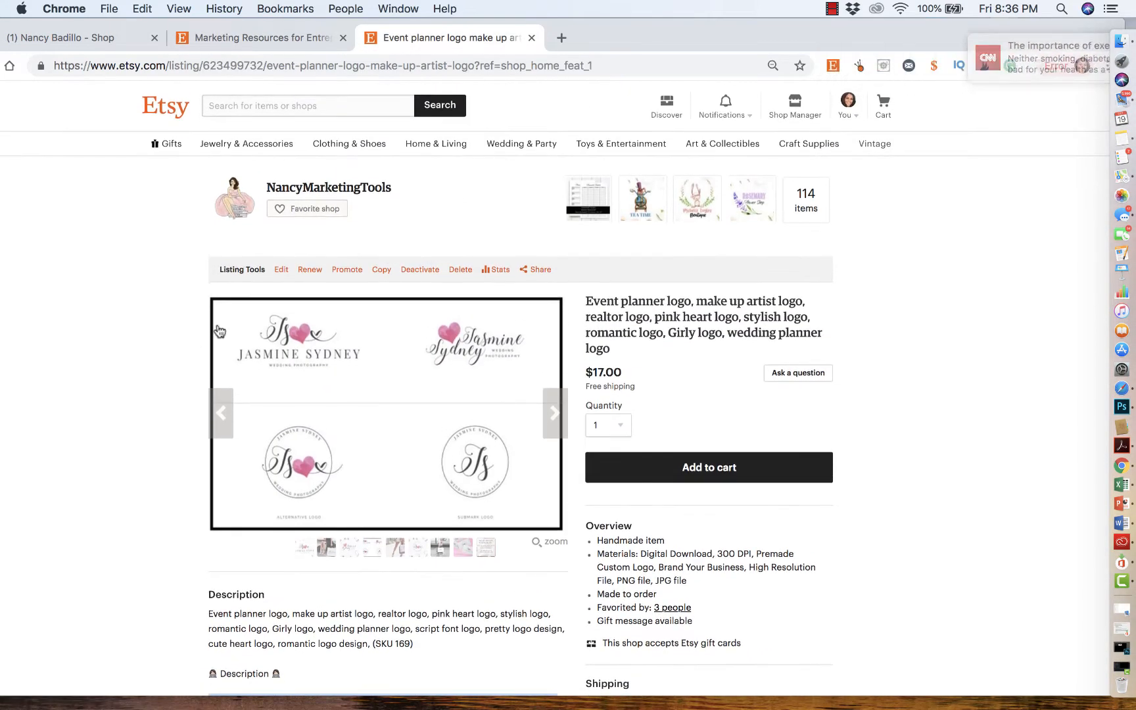
{"action": "left_click", "coordinate": [360, 71]}
{"action": "key", "text": "super+c"}
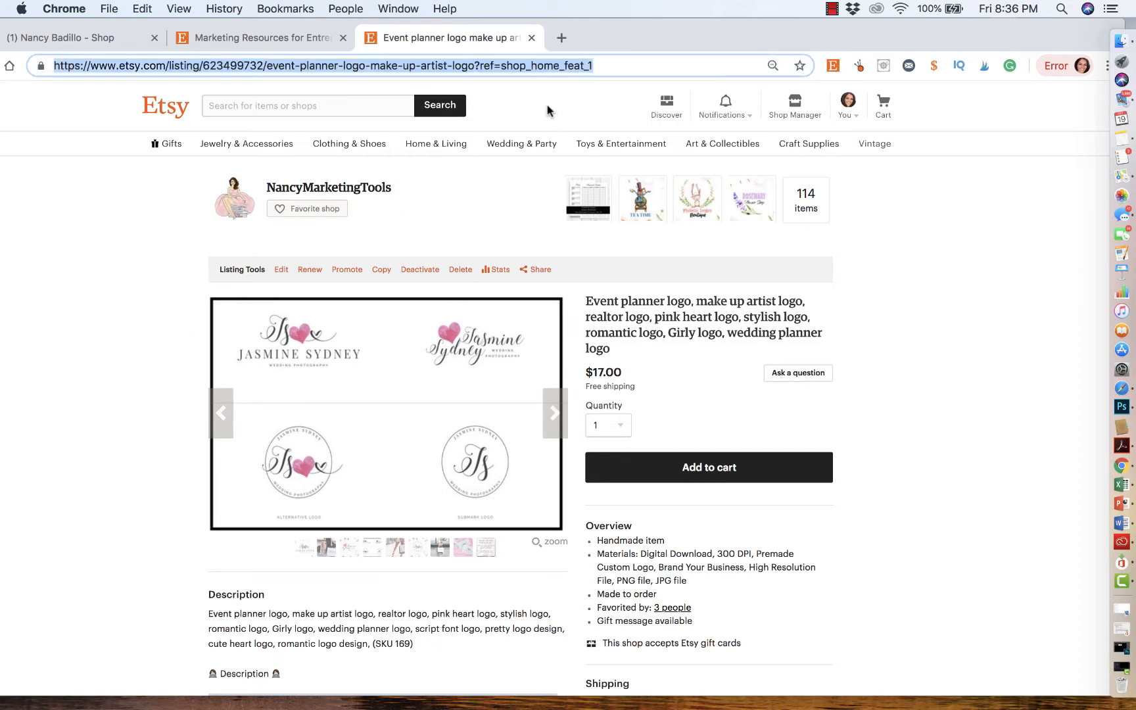
{"action": "left_click", "coordinate": [212, 38]}
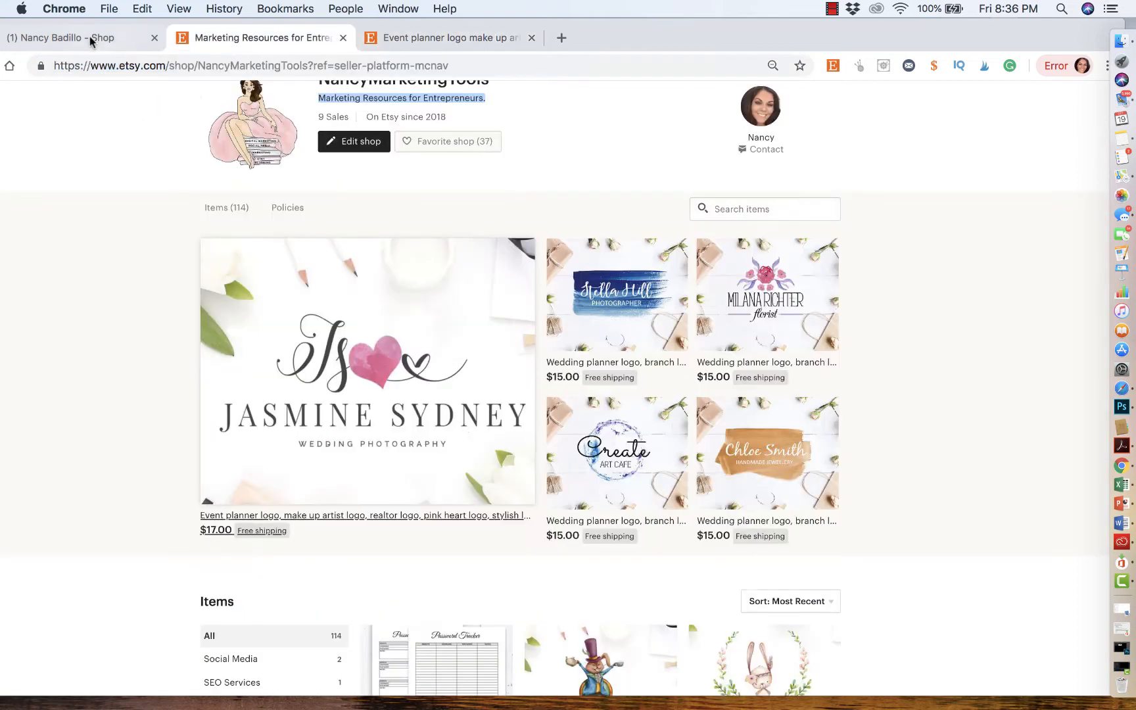
{"action": "left_click", "coordinate": [88, 38]}
{"action": "left_click", "coordinate": [390, 526]}
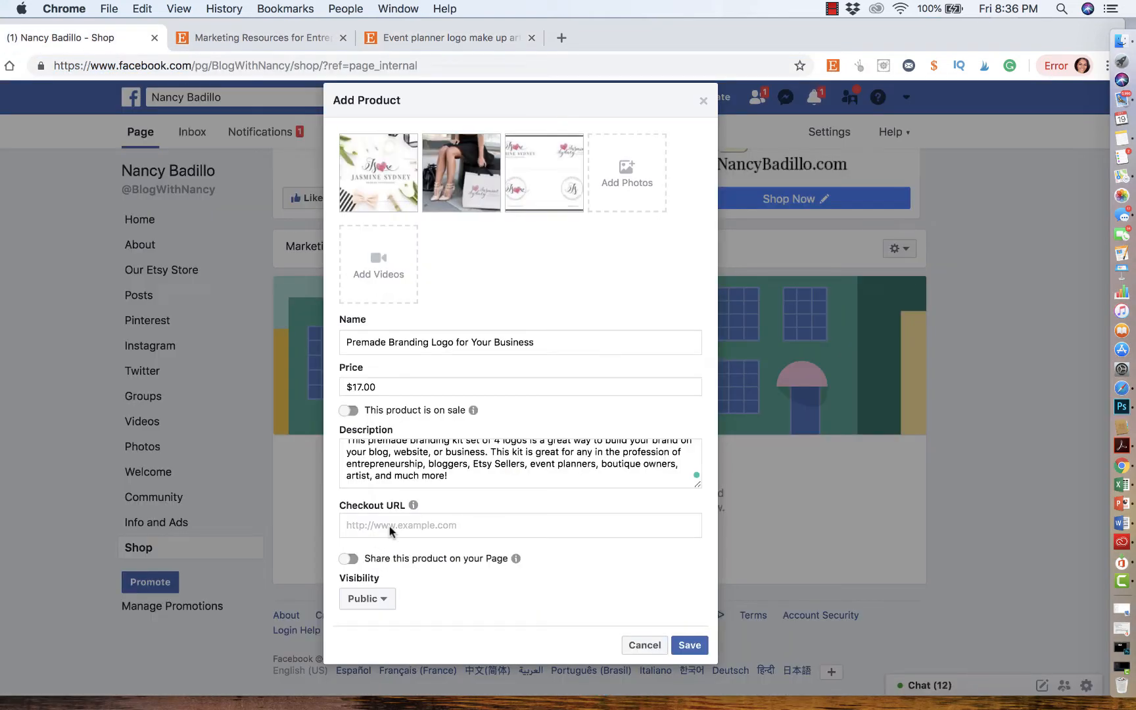
{"action": "key", "text": "super+v"}
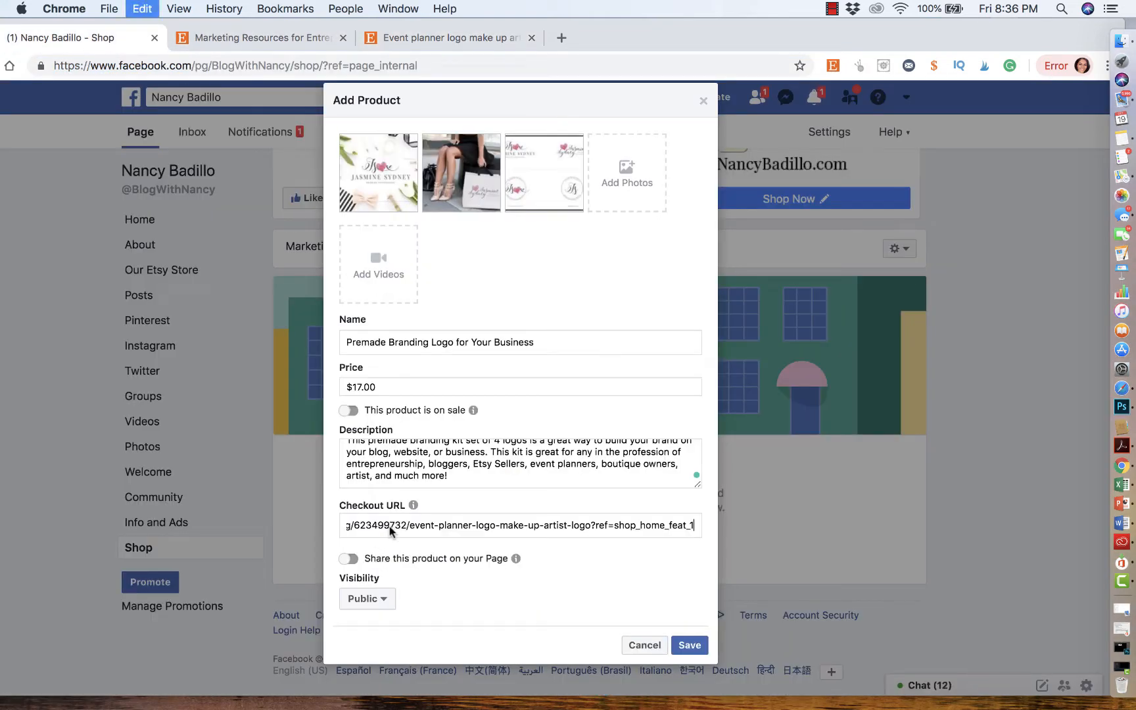
- Enable sharing the product on the Page and save the new product
{"action": "left_click", "coordinate": [349, 558]}
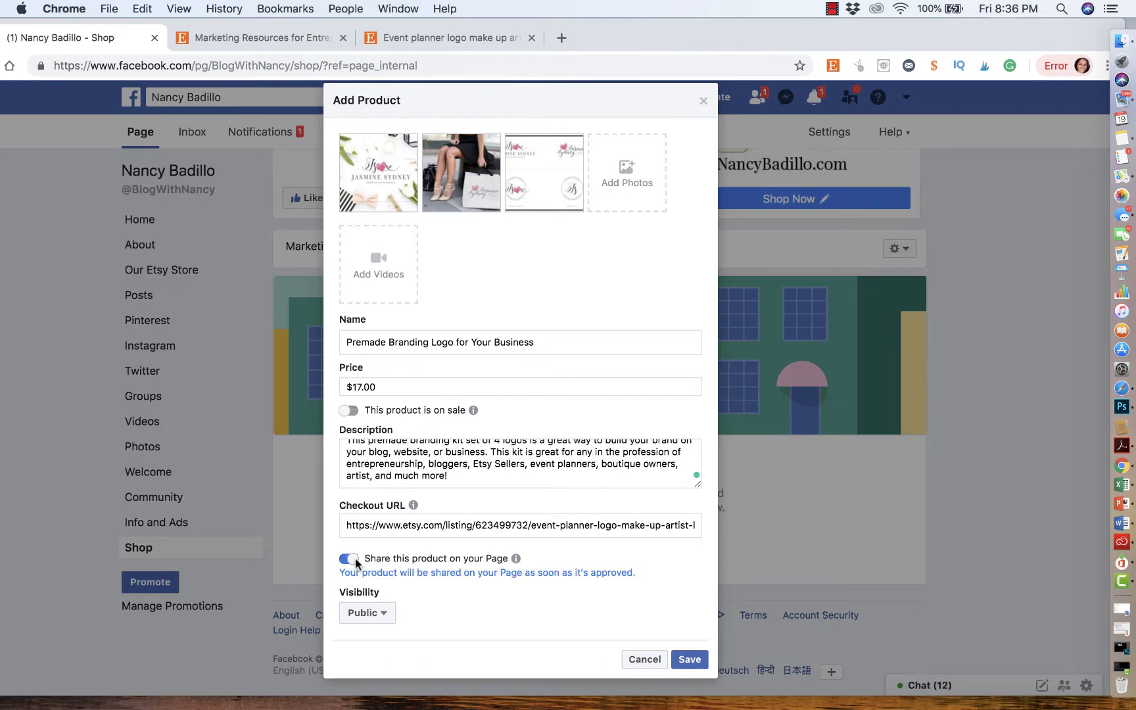
{"action": "mouse_move", "coordinate": [515, 558]}
{"action": "left_click", "coordinate": [689, 660]}
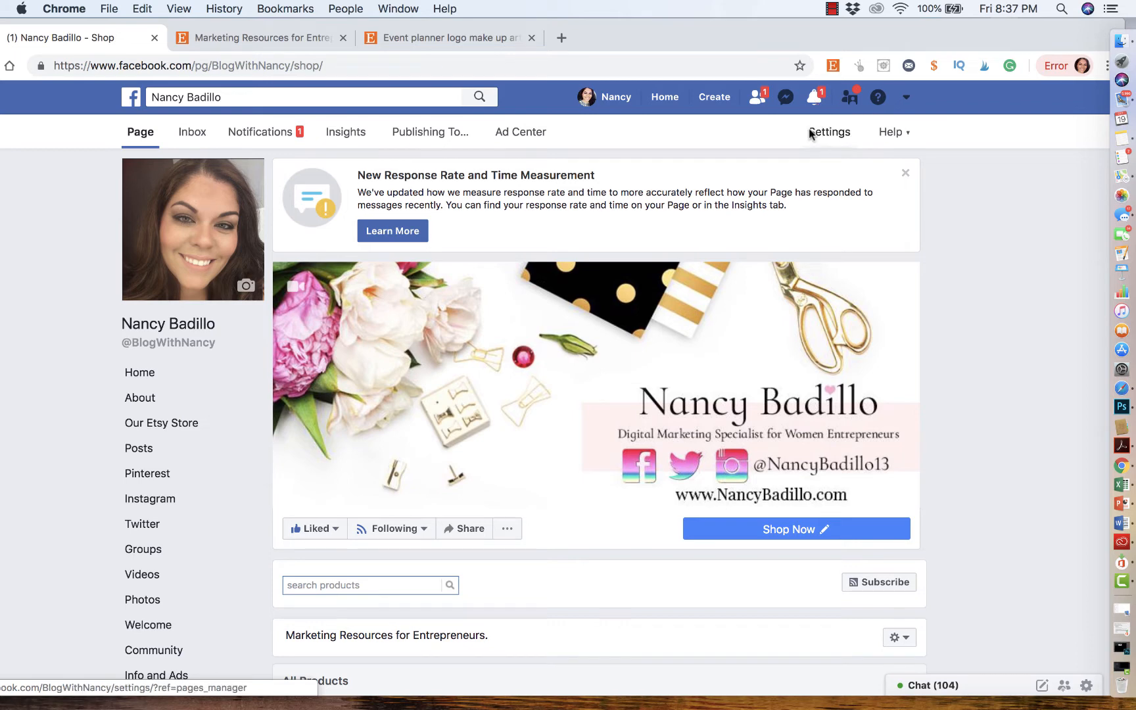
- Review the Shop section's product listing and the Page's Home timeline for the shared product post
{"action": "scroll", "coordinate": [793, 302], "scroll_direction": "down", "scroll_amount": 5}
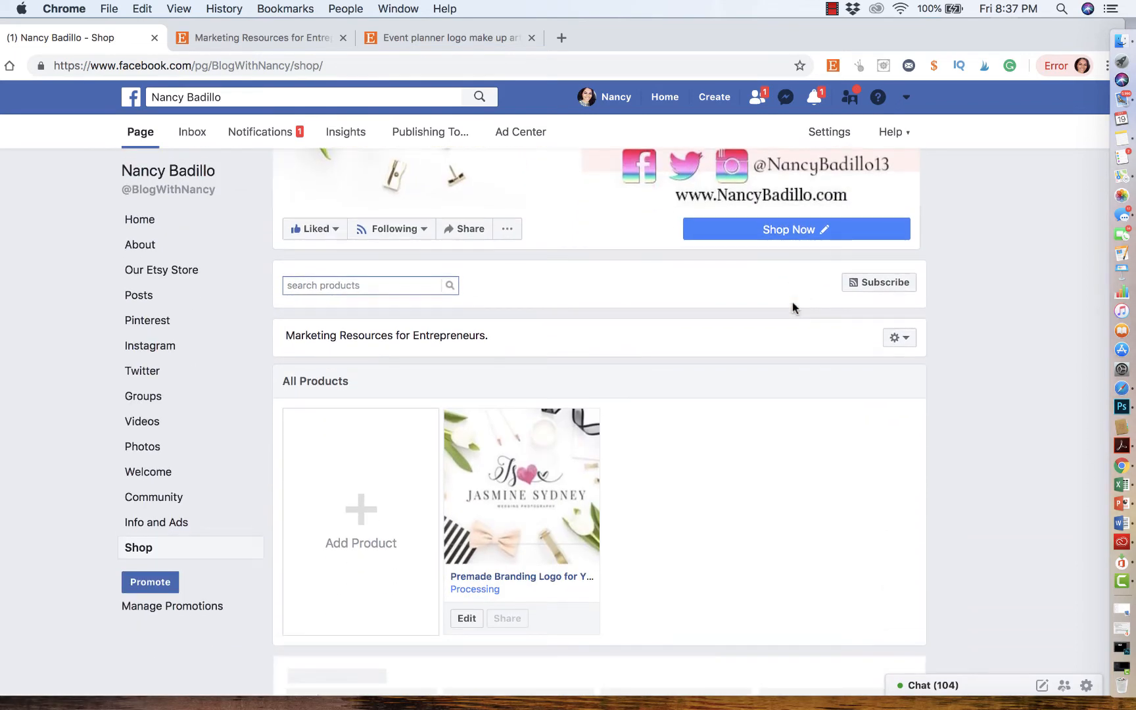
{"action": "scroll", "coordinate": [793, 302], "scroll_direction": "up", "scroll_amount": 2}
{"action": "mouse_move", "coordinate": [793, 302]}
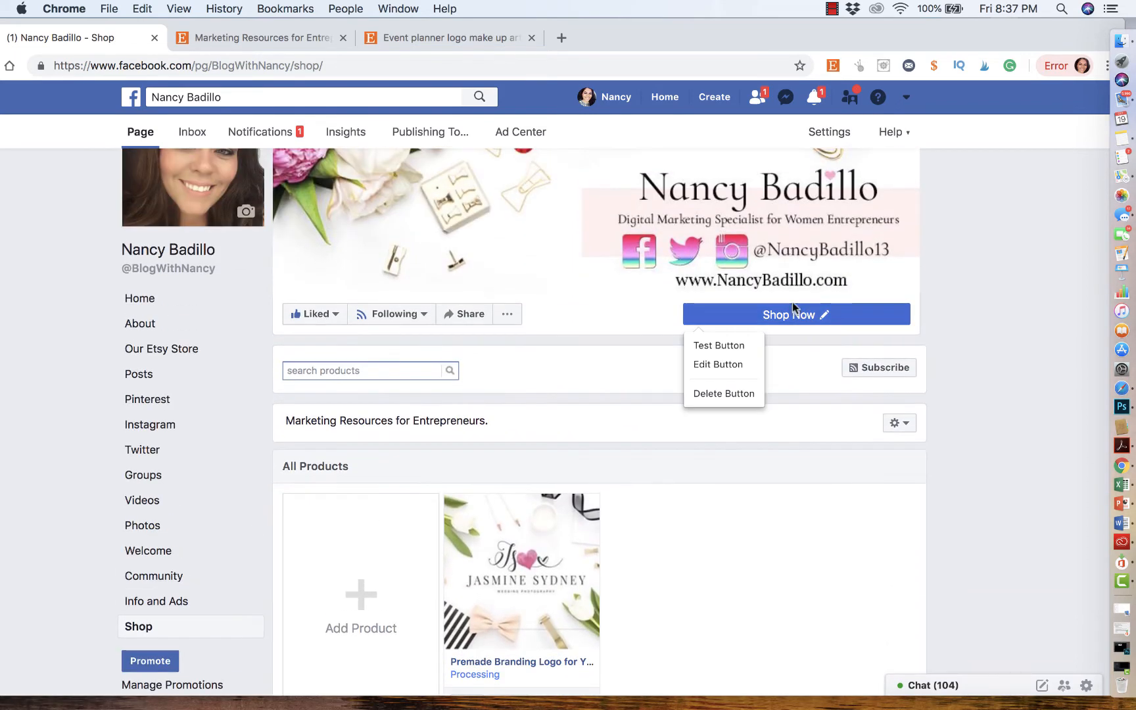
{"action": "scroll", "coordinate": [793, 302], "scroll_direction": "up", "scroll_amount": 1}
{"action": "scroll", "coordinate": [743, 426], "scroll_direction": "down", "scroll_amount": 3}
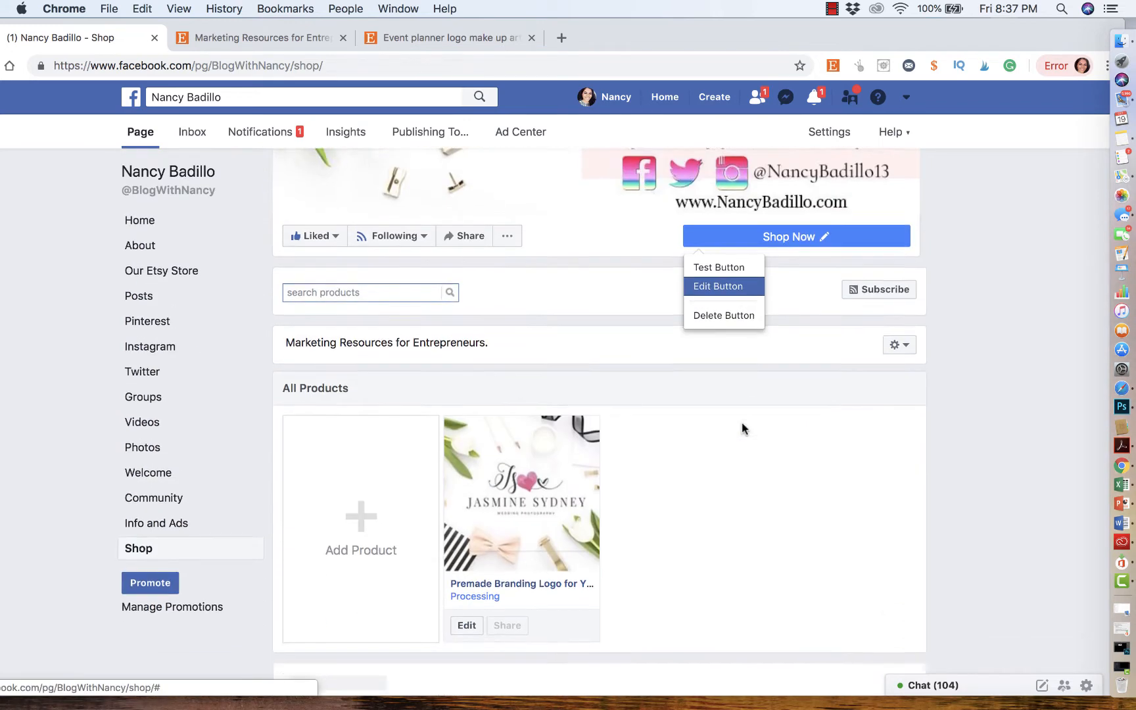
{"action": "left_click", "coordinate": [164, 222]}
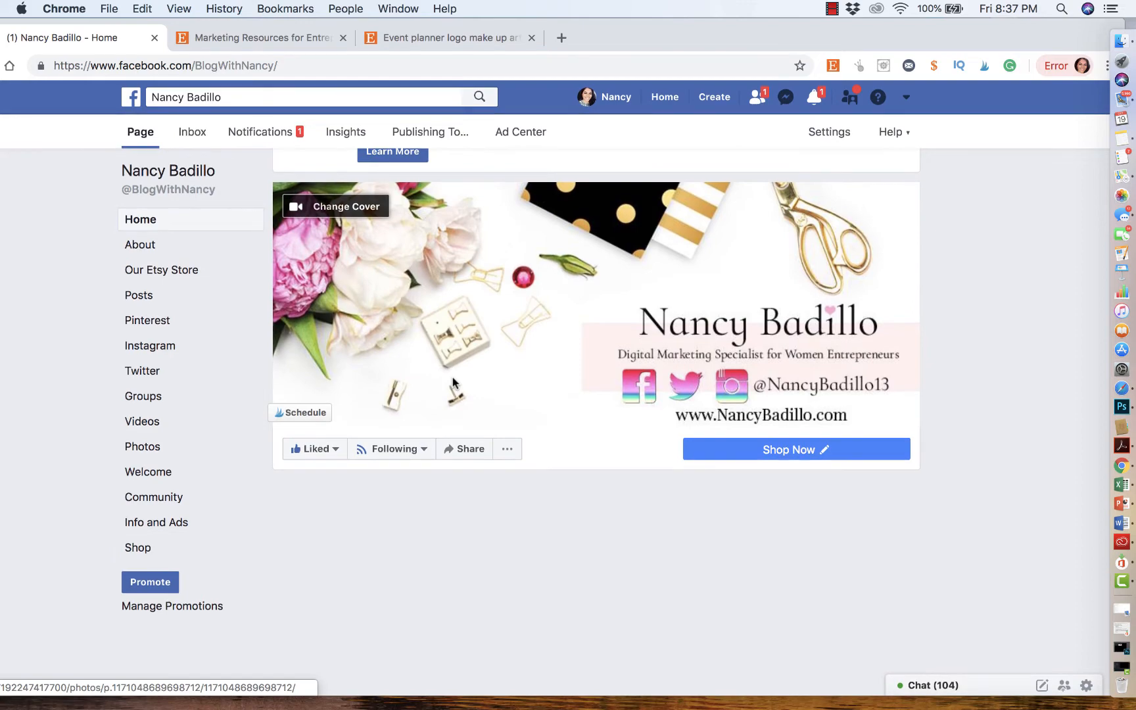
{"action": "scroll", "coordinate": [453, 381], "scroll_direction": "up", "scroll_amount": 2}
{"action": "scroll", "coordinate": [508, 506], "scroll_direction": "down", "scroll_amount": 10}
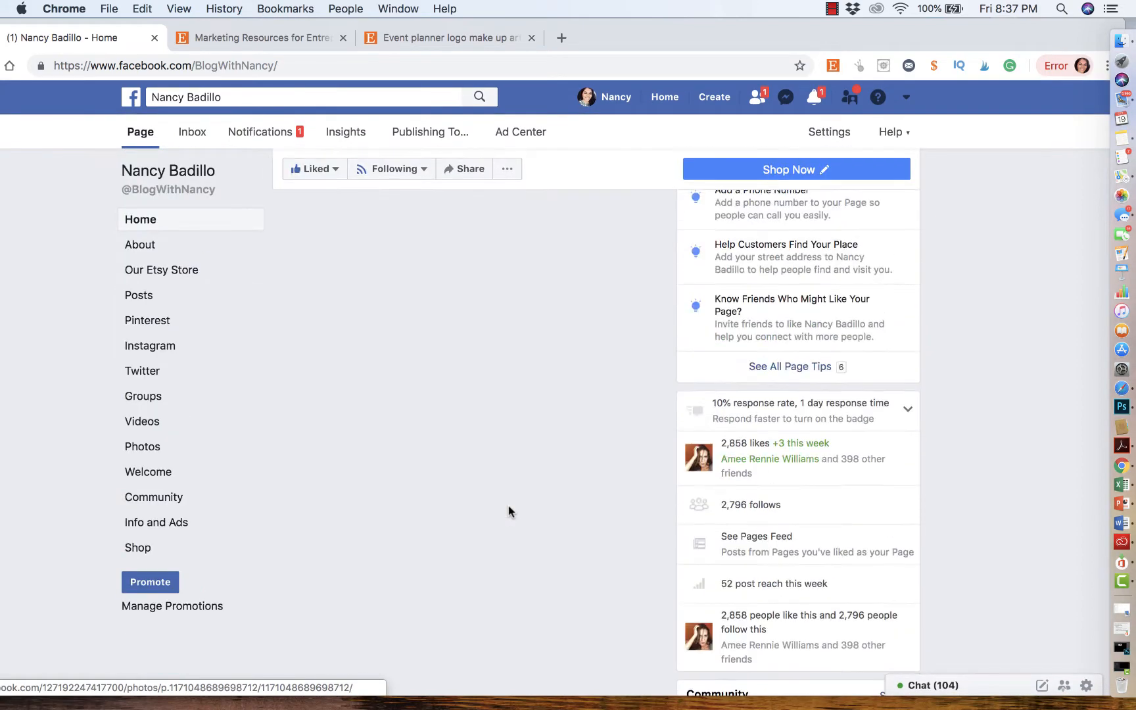
{"action": "scroll", "coordinate": [508, 506], "scroll_direction": "up", "scroll_amount": 8}
{"action": "scroll", "coordinate": [444, 358], "scroll_direction": "down", "scroll_amount": 5}
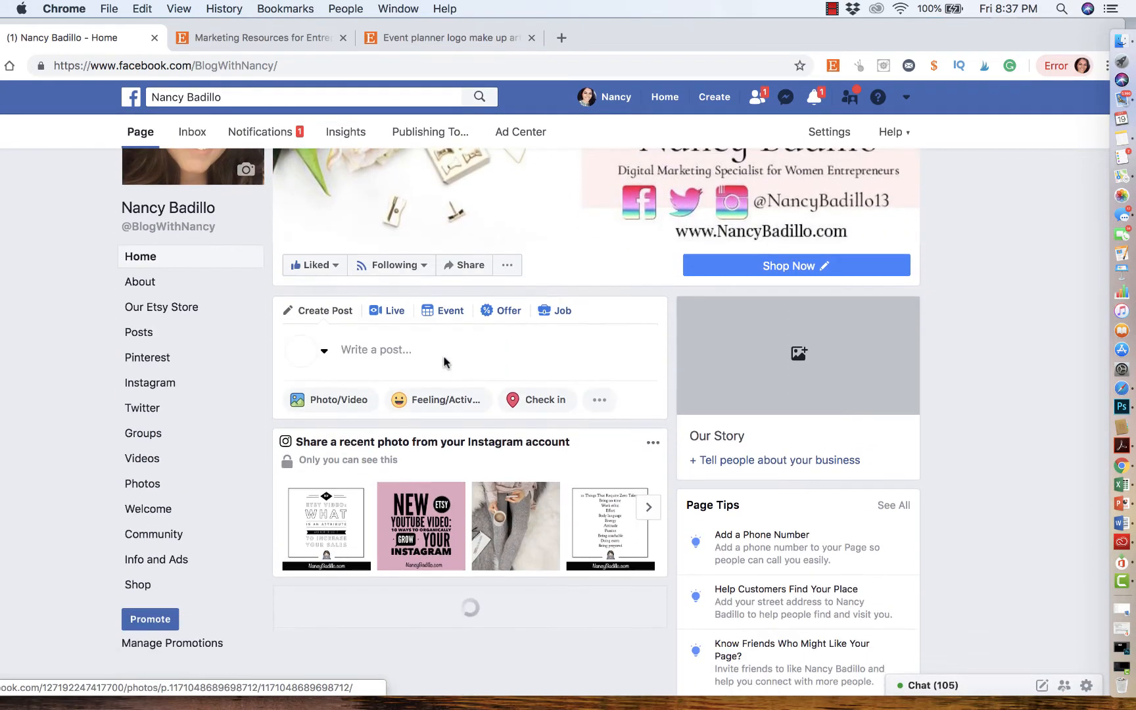
{"action": "scroll", "coordinate": [444, 359], "scroll_direction": "down", "scroll_amount": 4}
{"action": "scroll", "coordinate": [445, 361], "scroll_direction": "up", "scroll_amount": 5}
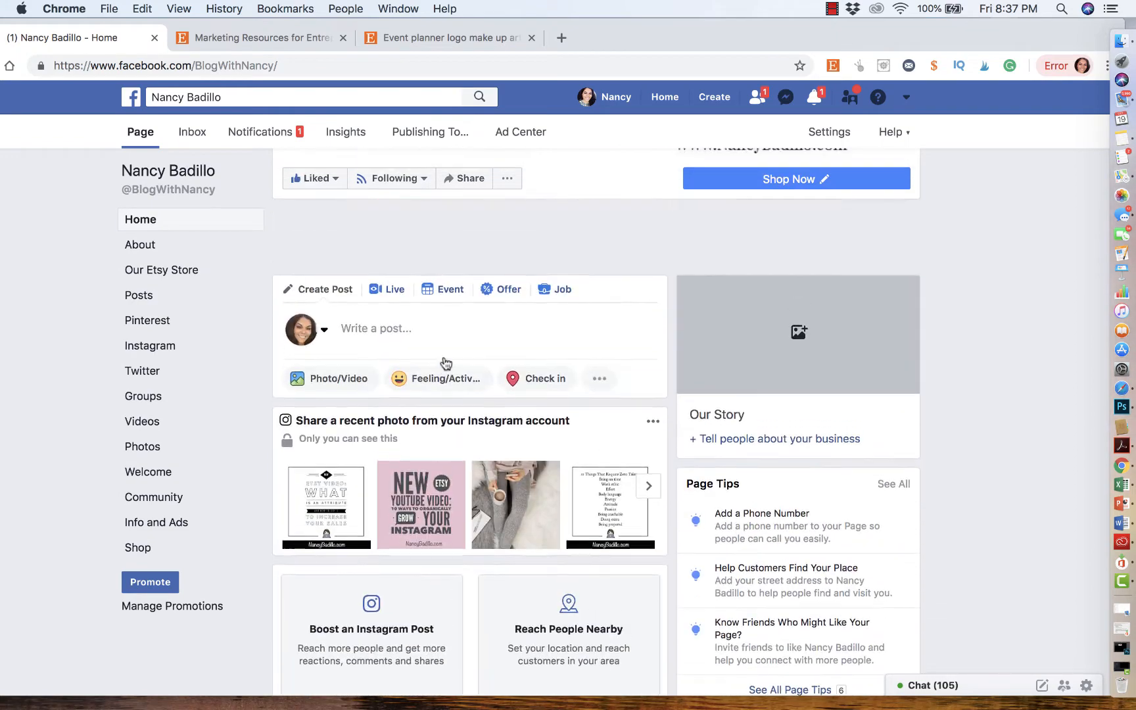
{"action": "scroll", "coordinate": [503, 376], "scroll_direction": "down", "scroll_amount": 10}
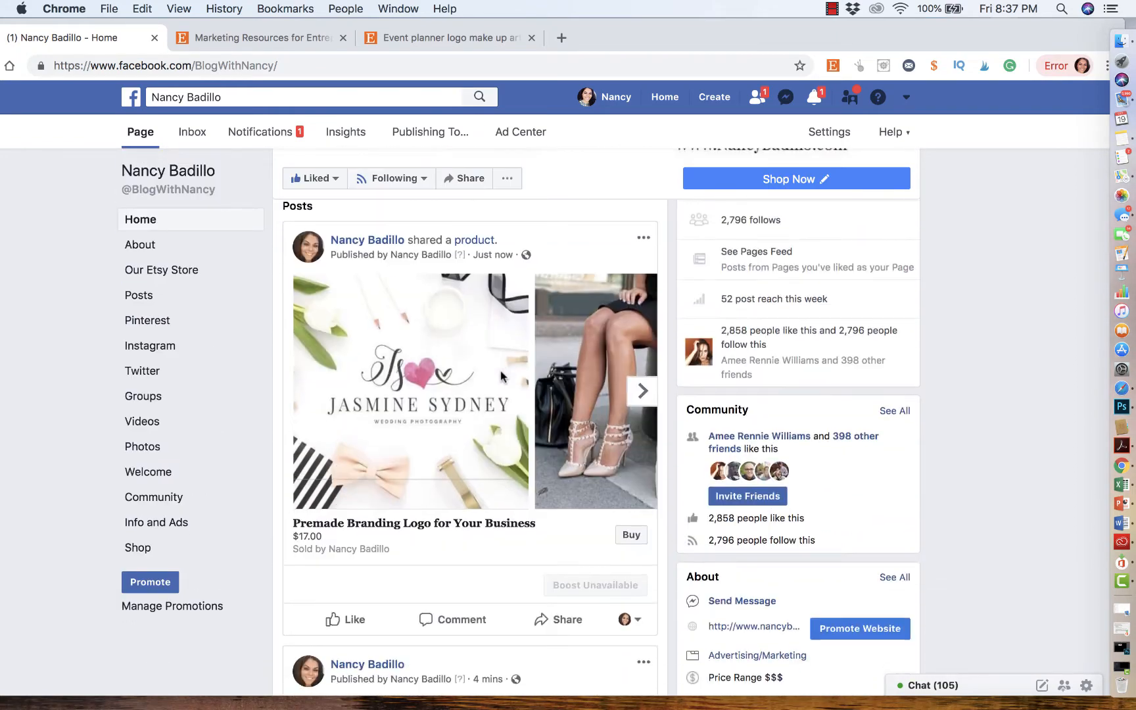
{"action": "scroll", "coordinate": [500, 376], "scroll_direction": "down", "scroll_amount": 2}
{"action": "scroll", "coordinate": [497, 375], "scroll_direction": "up", "scroll_amount": 3}
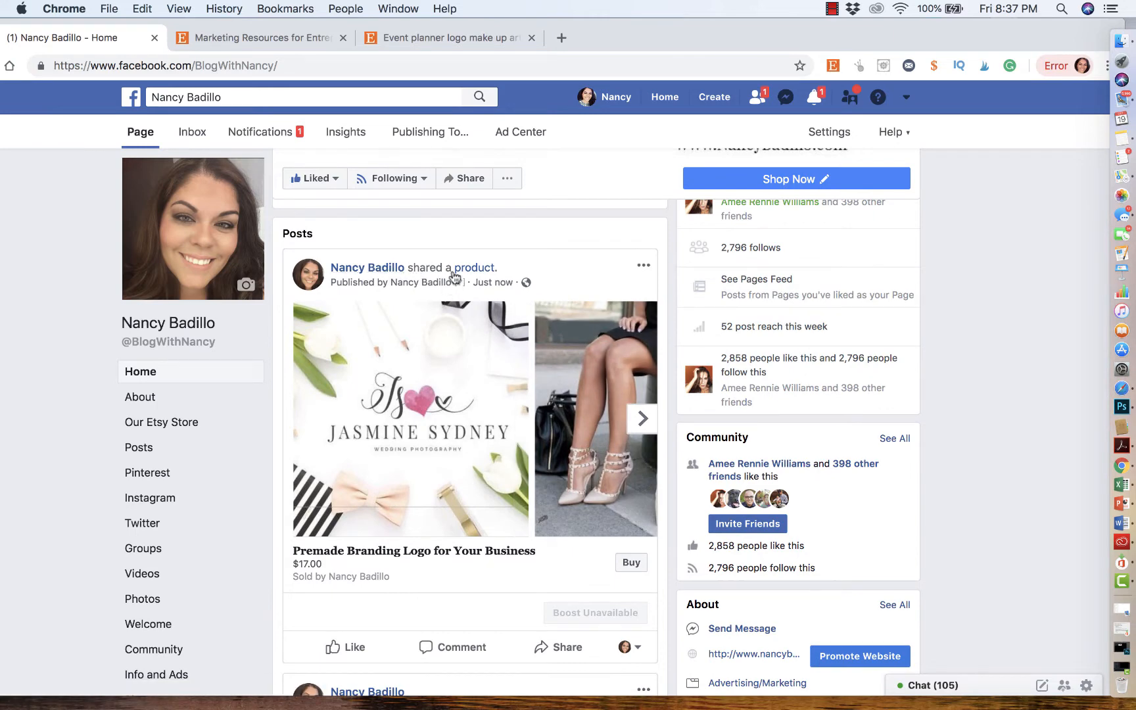
{"action": "scroll", "coordinate": [535, 495], "scroll_direction": "down", "scroll_amount": 2}
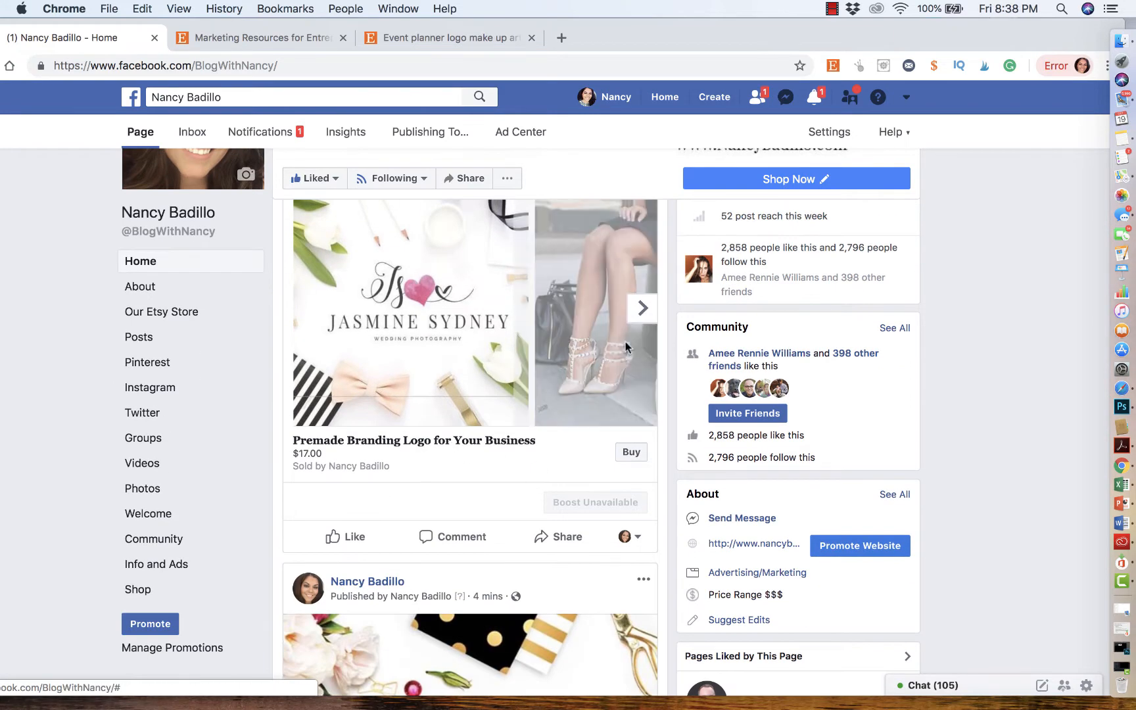
{"action": "scroll", "coordinate": [626, 346], "scroll_direction": "up", "scroll_amount": 1}
- Open the shared product post and browse its photos and full product details
{"action": "left_click", "coordinate": [643, 333]}
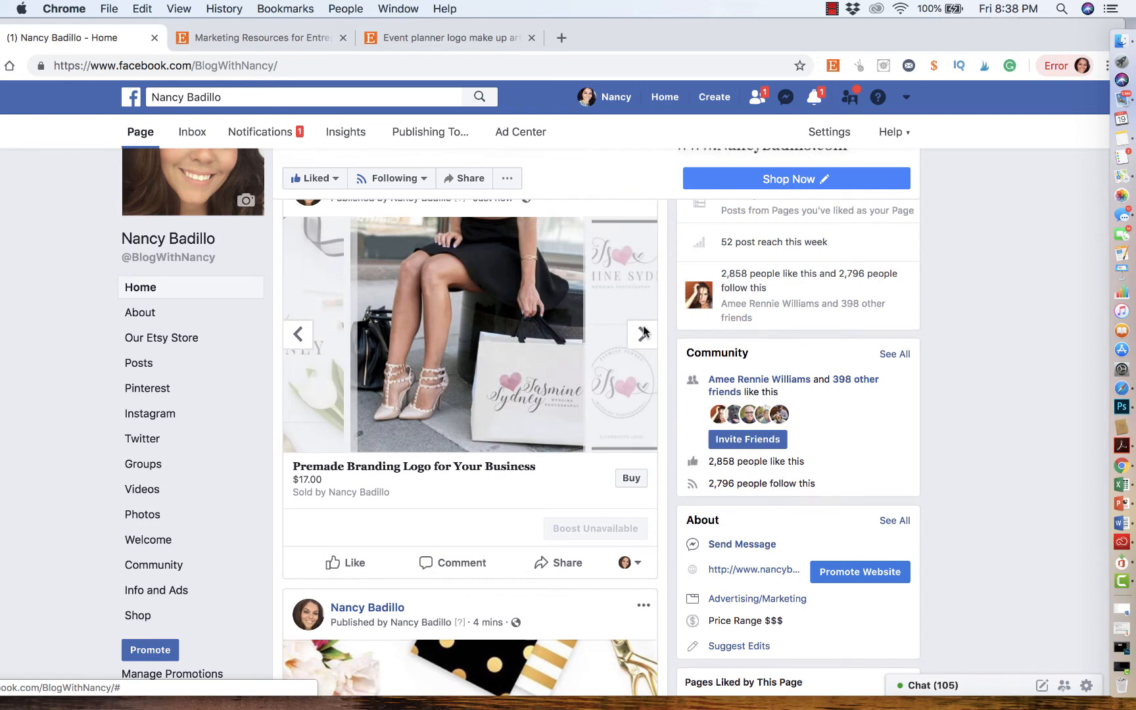
{"action": "left_click", "coordinate": [643, 334]}
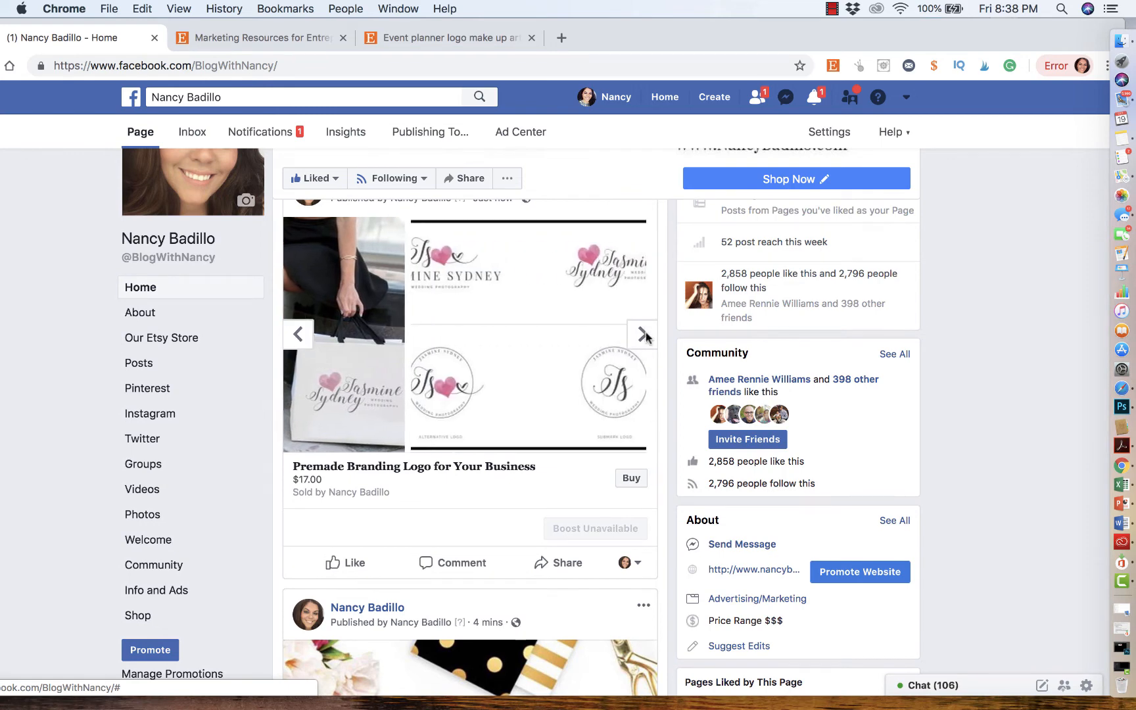
{"action": "left_click", "coordinate": [489, 311]}
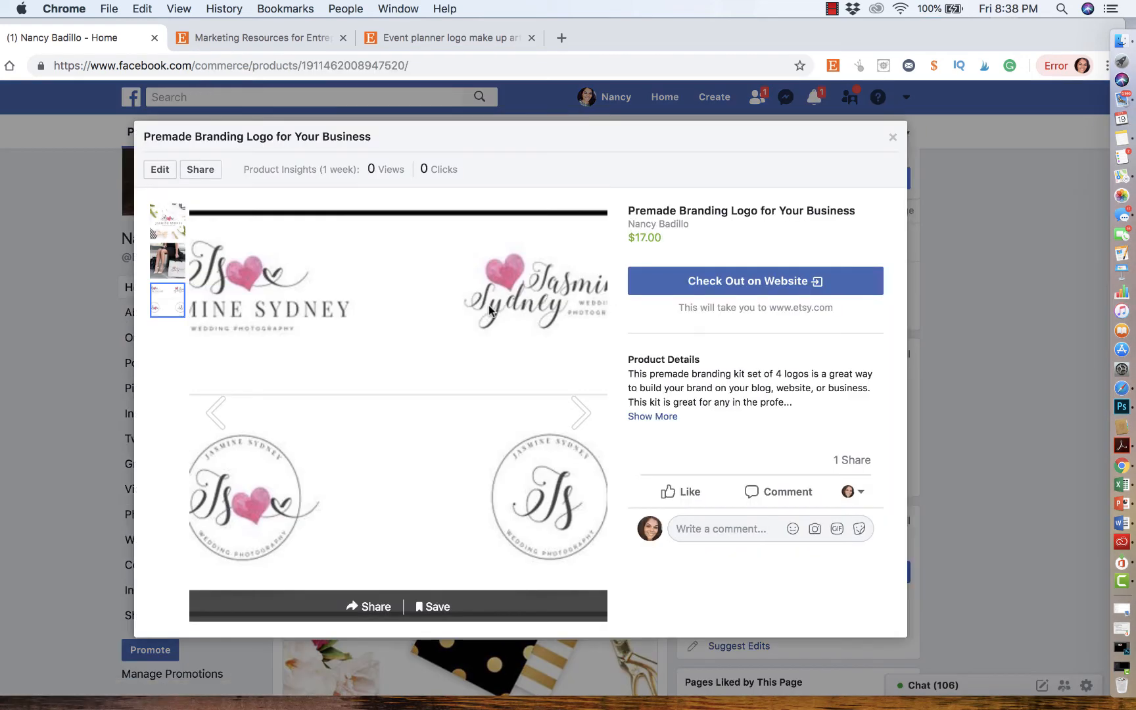
{"action": "left_click", "coordinate": [168, 225]}
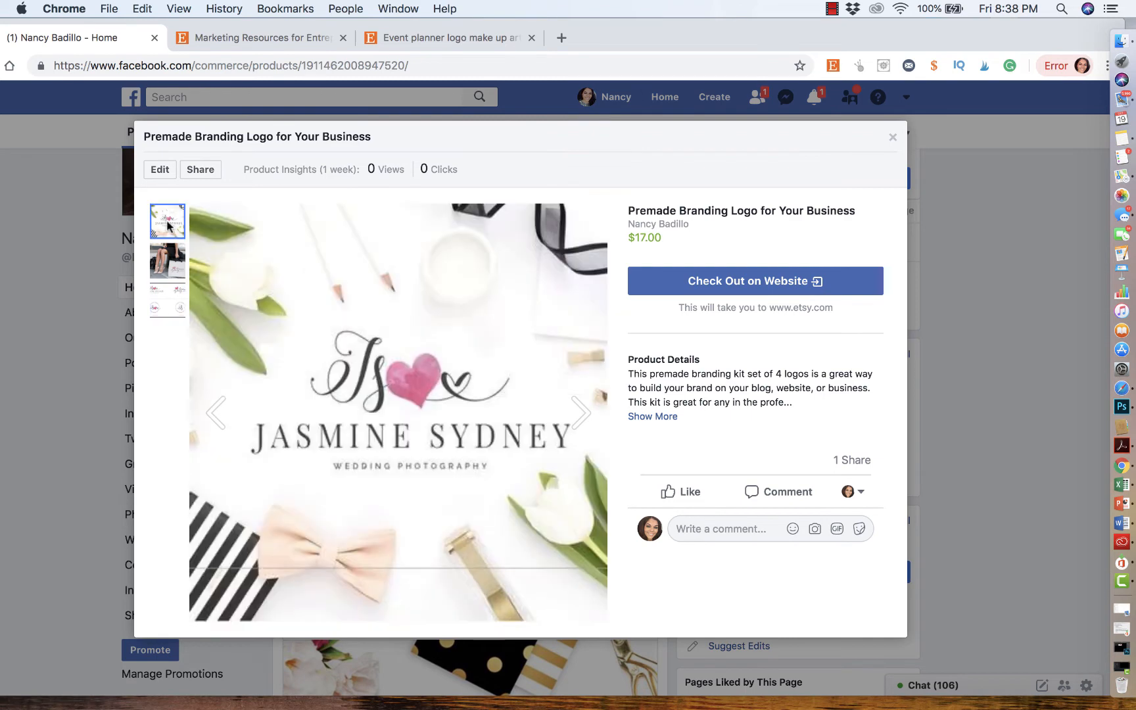
{"action": "left_click", "coordinate": [169, 262]}
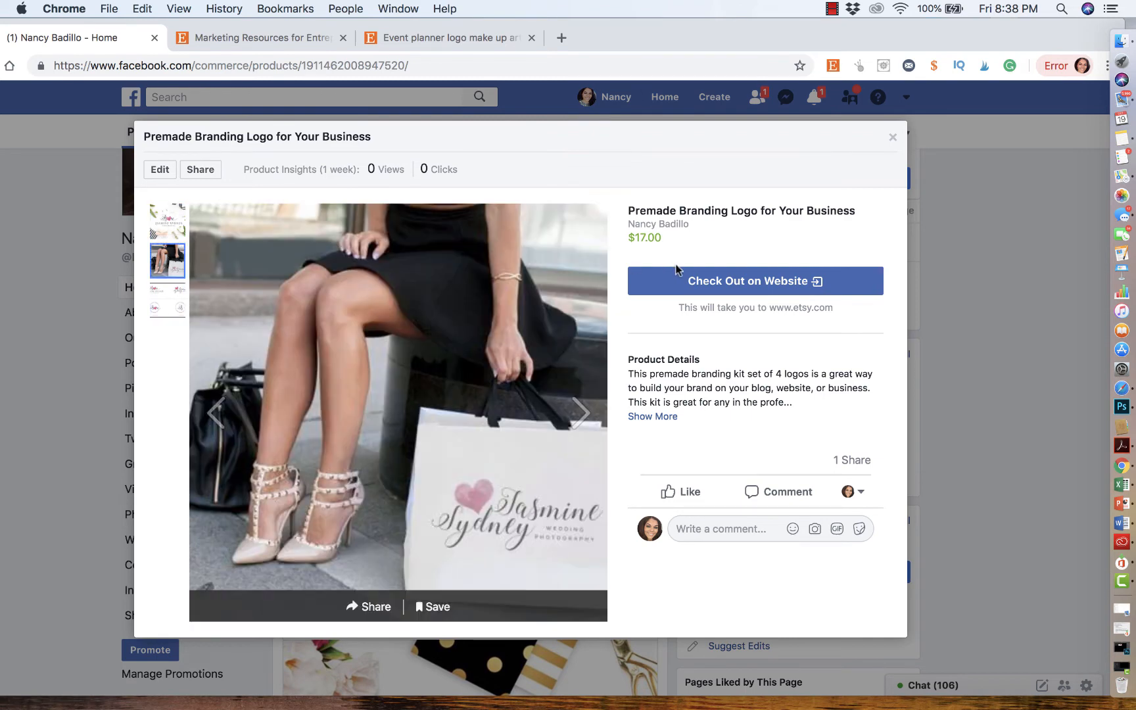
{"action": "left_click", "coordinate": [662, 421]}
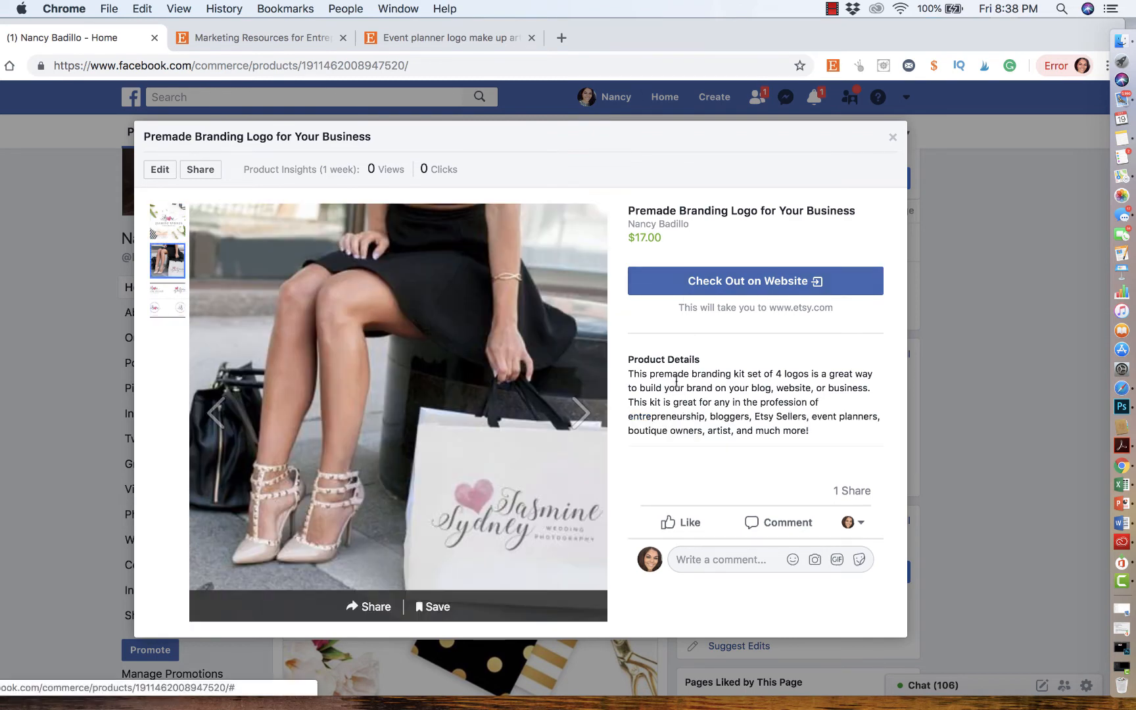
{"action": "left_click", "coordinate": [896, 138]}
- Scroll the timeline to review the Shop Now and product posts, returning the product carousel to its first photo
{"action": "scroll", "coordinate": [539, 460], "scroll_direction": "down", "scroll_amount": 6}
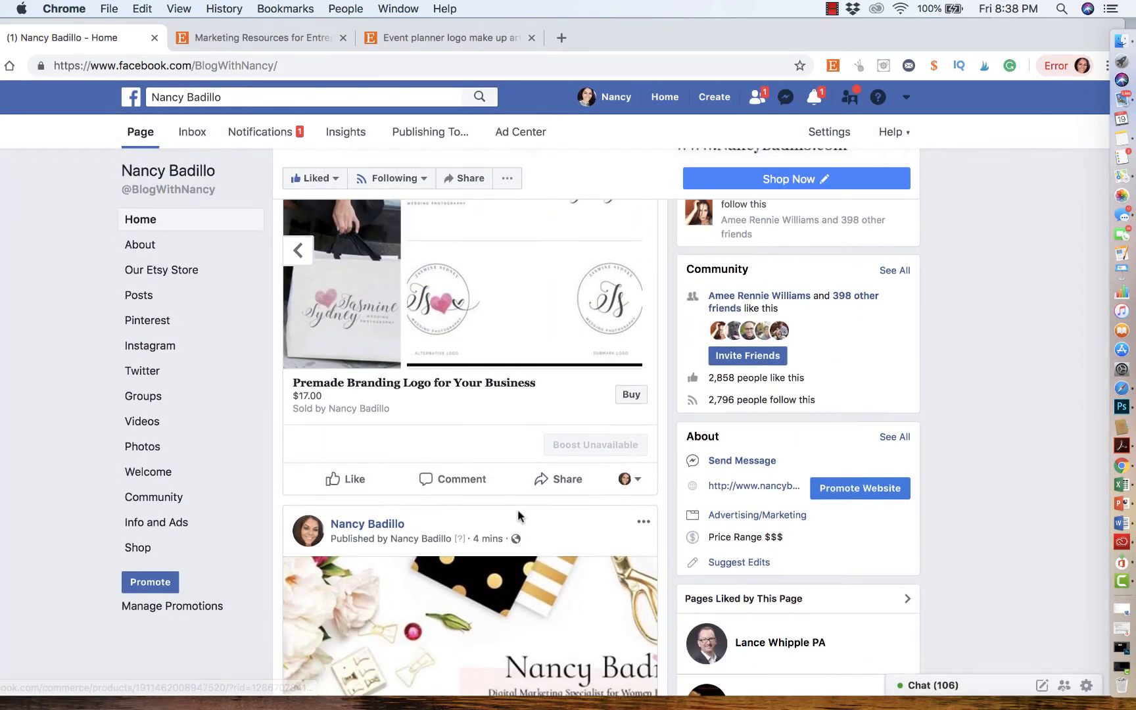
{"action": "scroll", "coordinate": [516, 460], "scroll_direction": "up", "scroll_amount": 5}
{"action": "scroll", "coordinate": [507, 378], "scroll_direction": "down", "scroll_amount": 4}
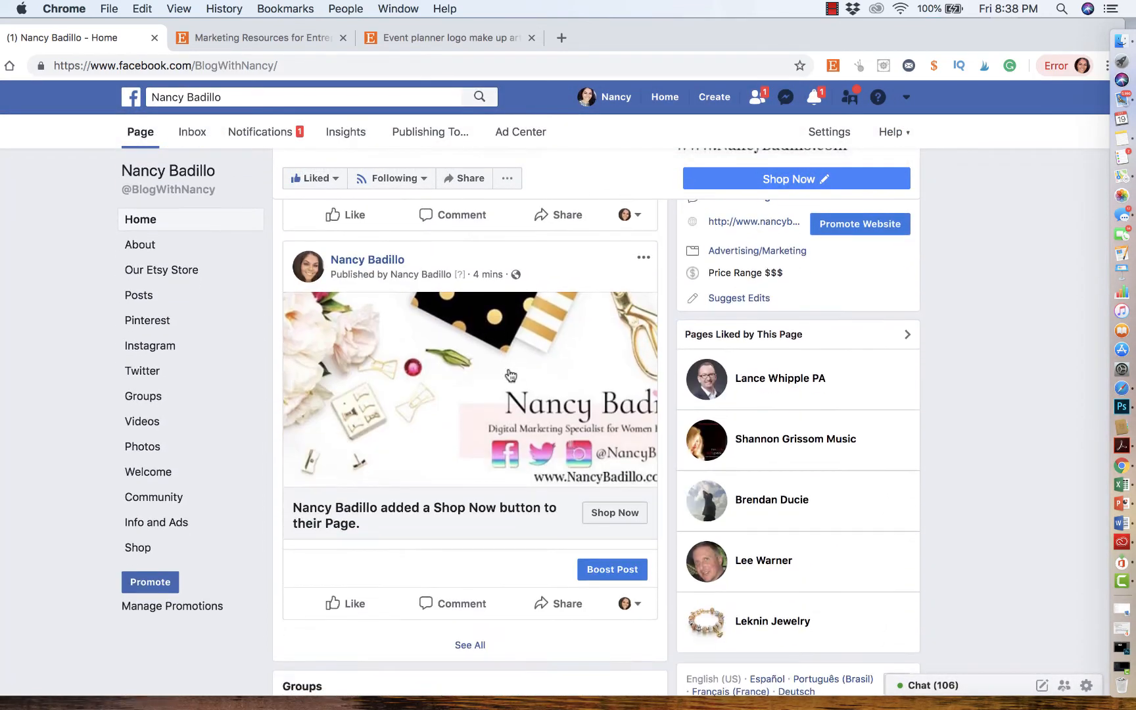
{"action": "scroll", "coordinate": [508, 374], "scroll_direction": "up", "scroll_amount": 5}
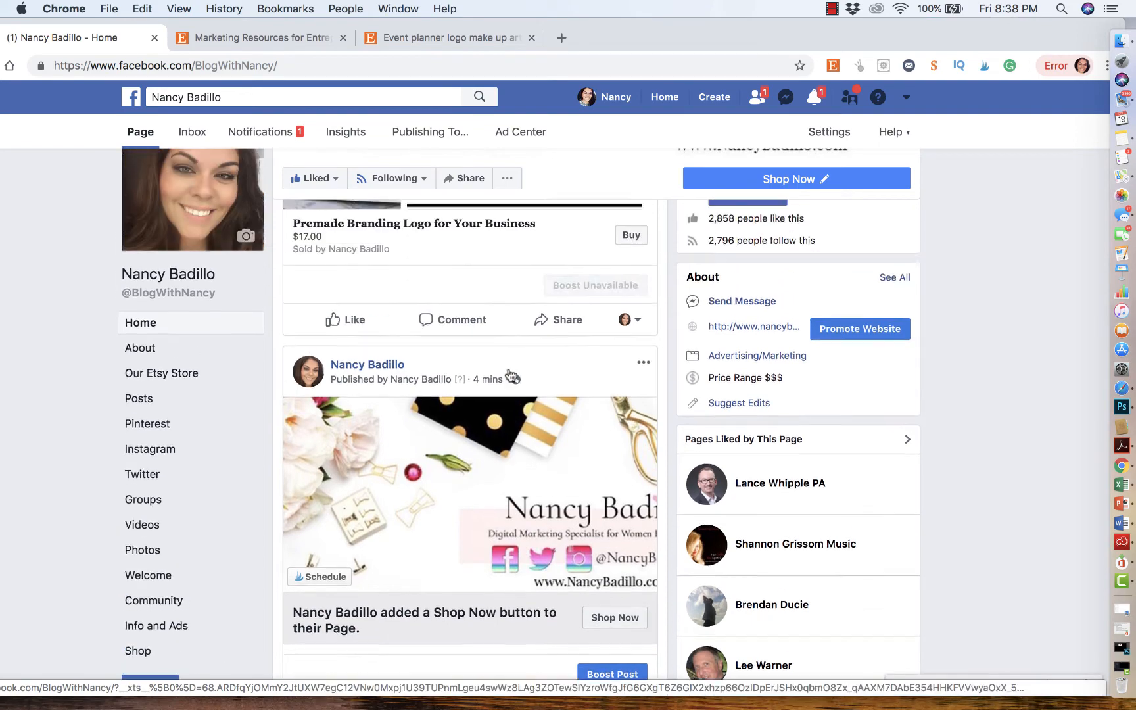
{"action": "scroll", "coordinate": [508, 374], "scroll_direction": "up", "scroll_amount": 2}
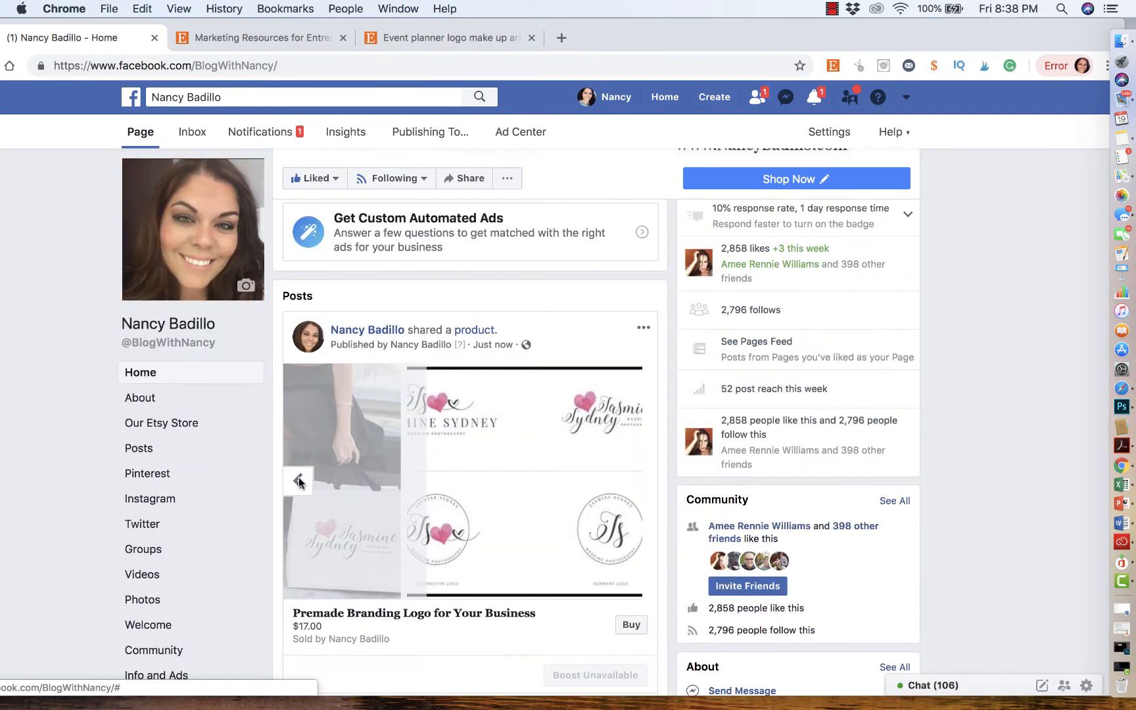
{"action": "left_click", "coordinate": [298, 480]}
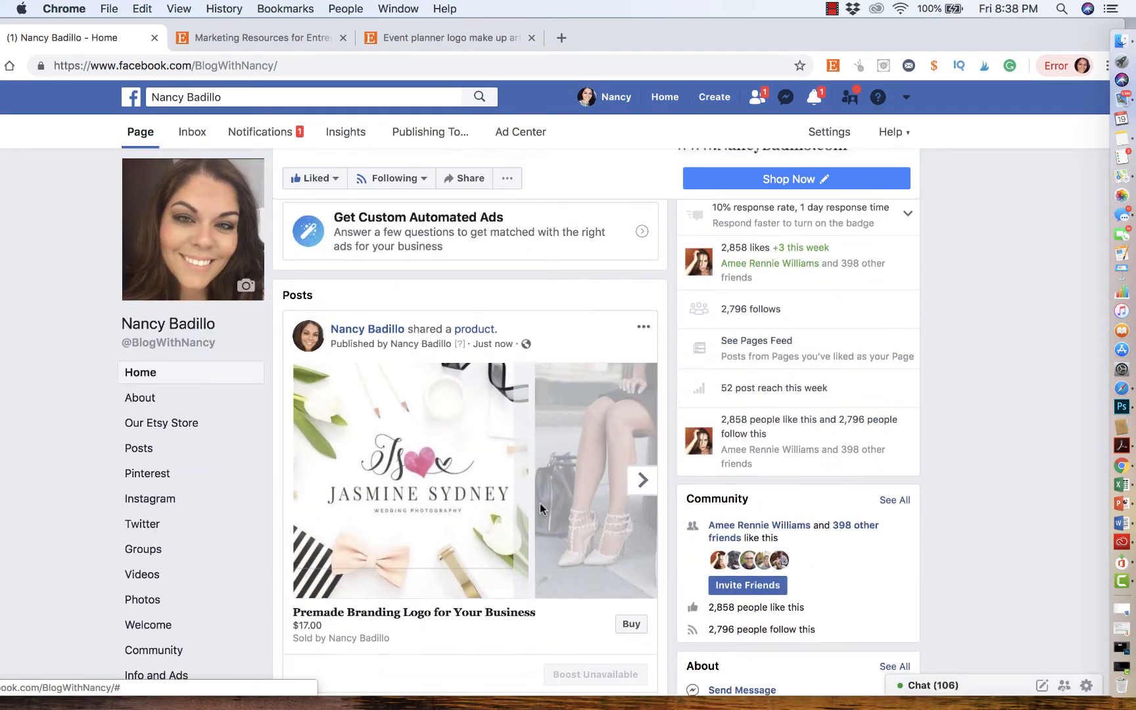
- Open the shared product's details and follow its Check Out on Website link to the Etsy listing
{"action": "scroll", "coordinate": [453, 504], "scroll_direction": "down", "scroll_amount": 2}
{"action": "left_click", "coordinate": [632, 531]}
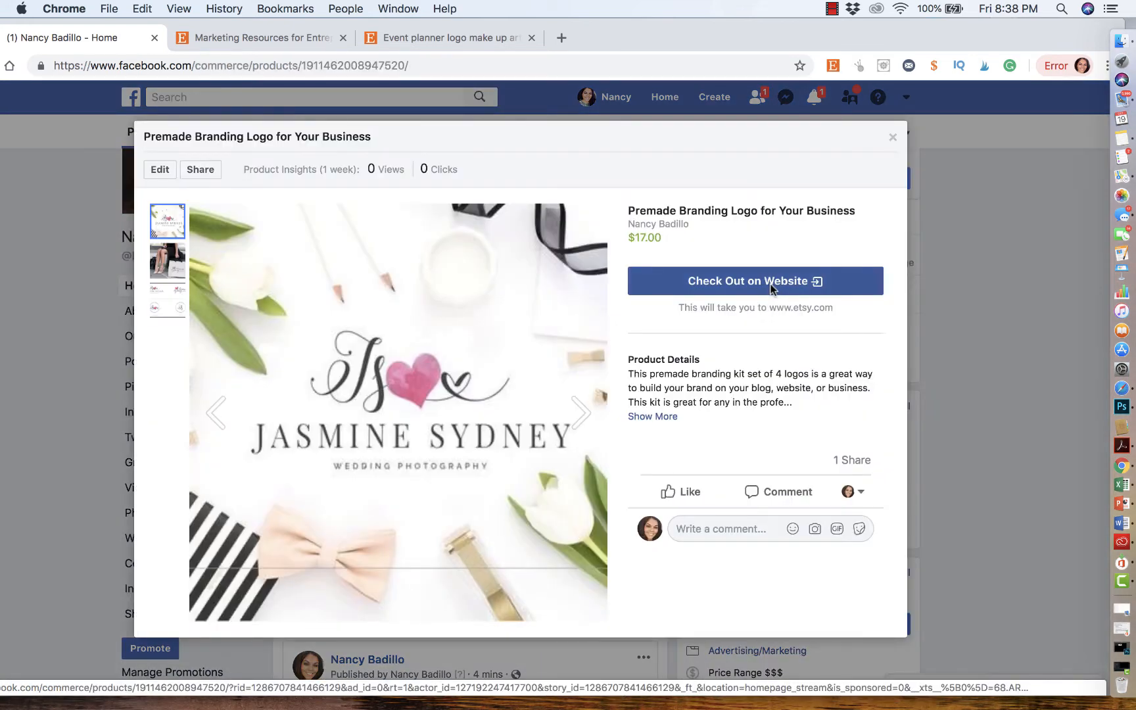
{"action": "left_click", "coordinate": [779, 284]}
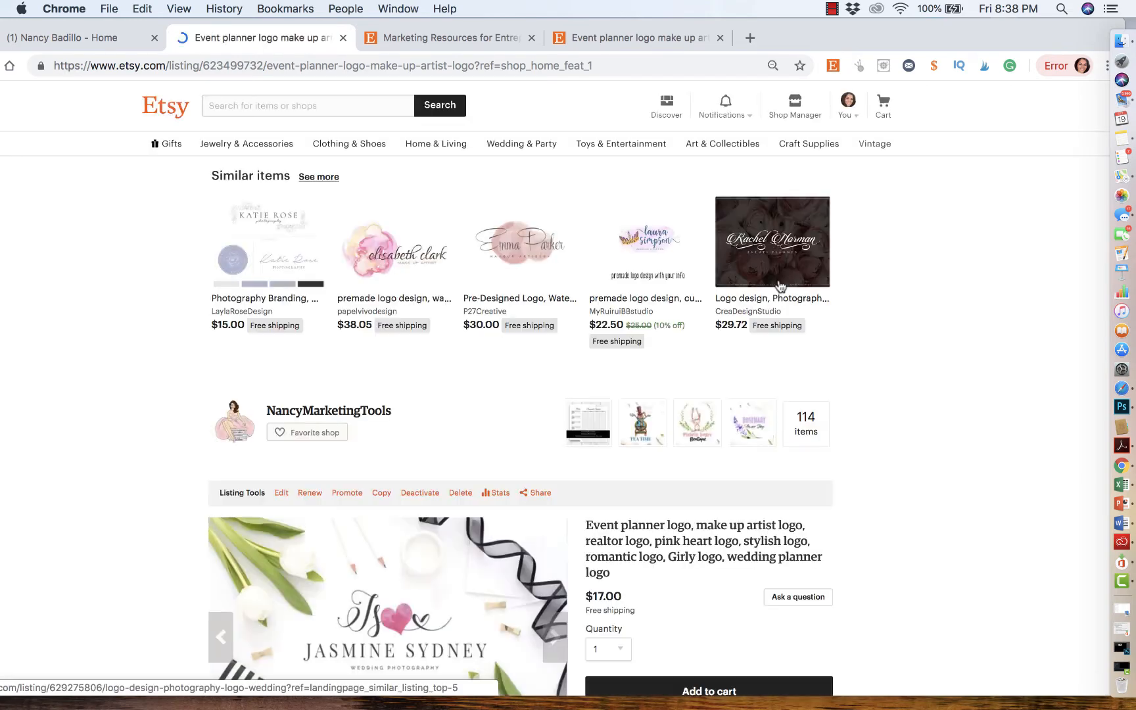
- Review the linked Etsy listing and return to the Page, closing the product window
{"action": "scroll", "coordinate": [744, 329], "scroll_direction": "down", "scroll_amount": 3}
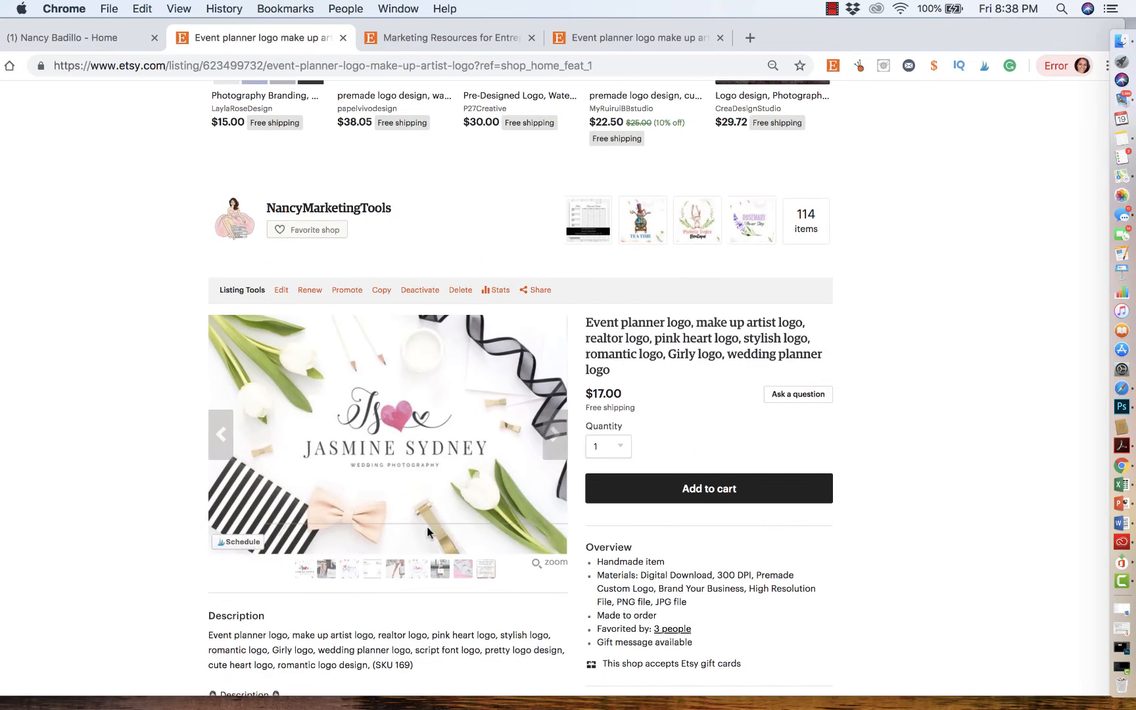
{"action": "scroll", "coordinate": [755, 490], "scroll_direction": "up", "scroll_amount": 3}
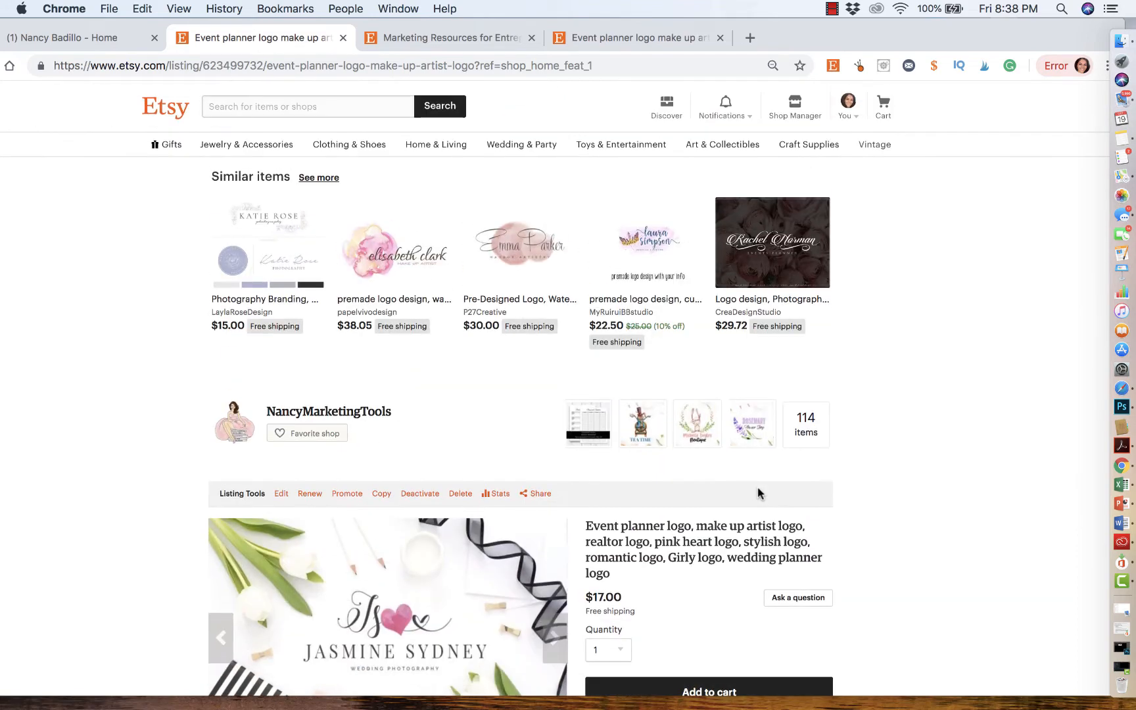
{"action": "scroll", "coordinate": [756, 489], "scroll_direction": "down", "scroll_amount": 3}
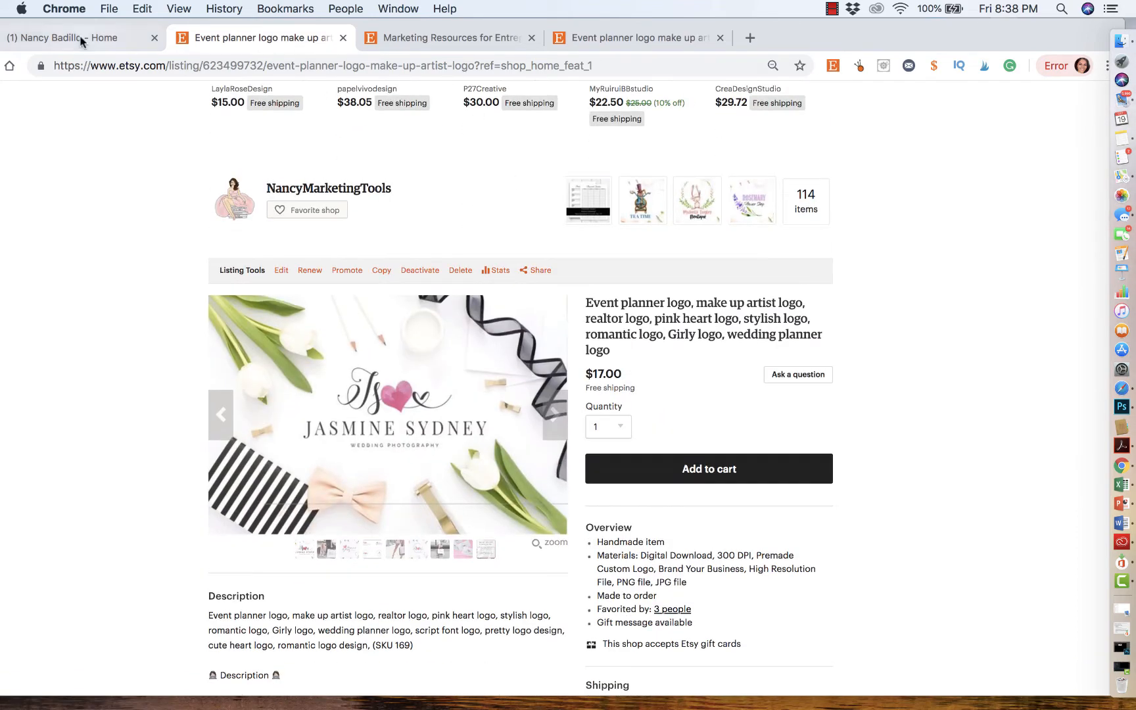
{"action": "left_click", "coordinate": [81, 42]}
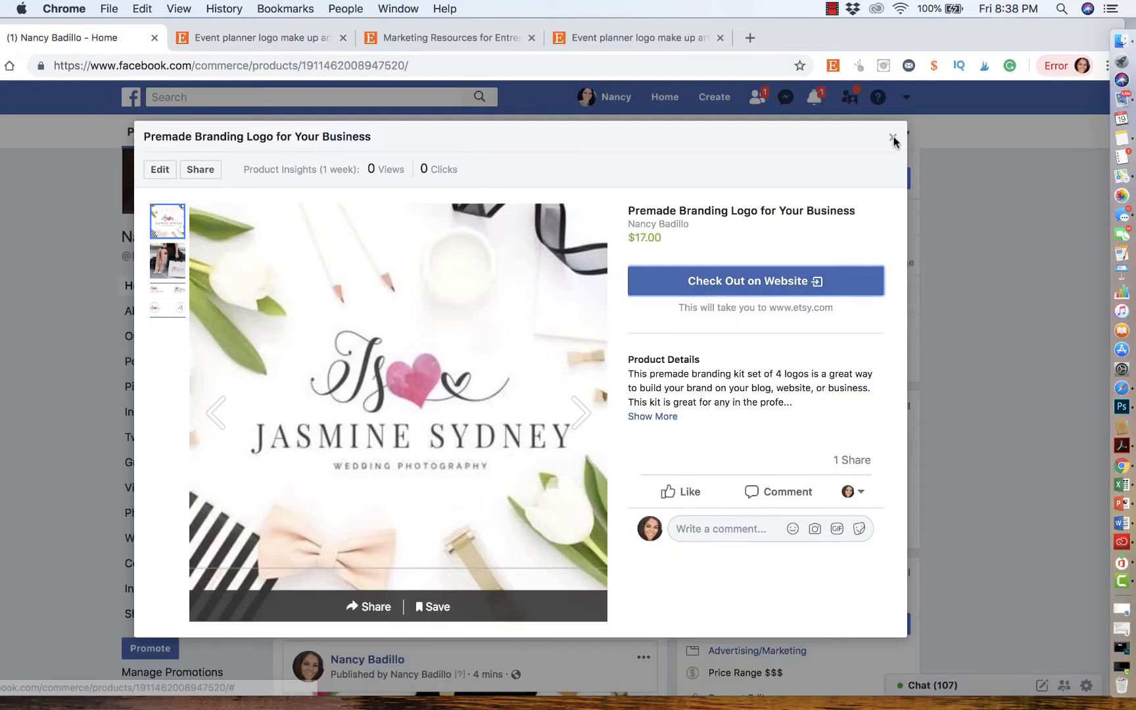
{"action": "left_click", "coordinate": [894, 140]}
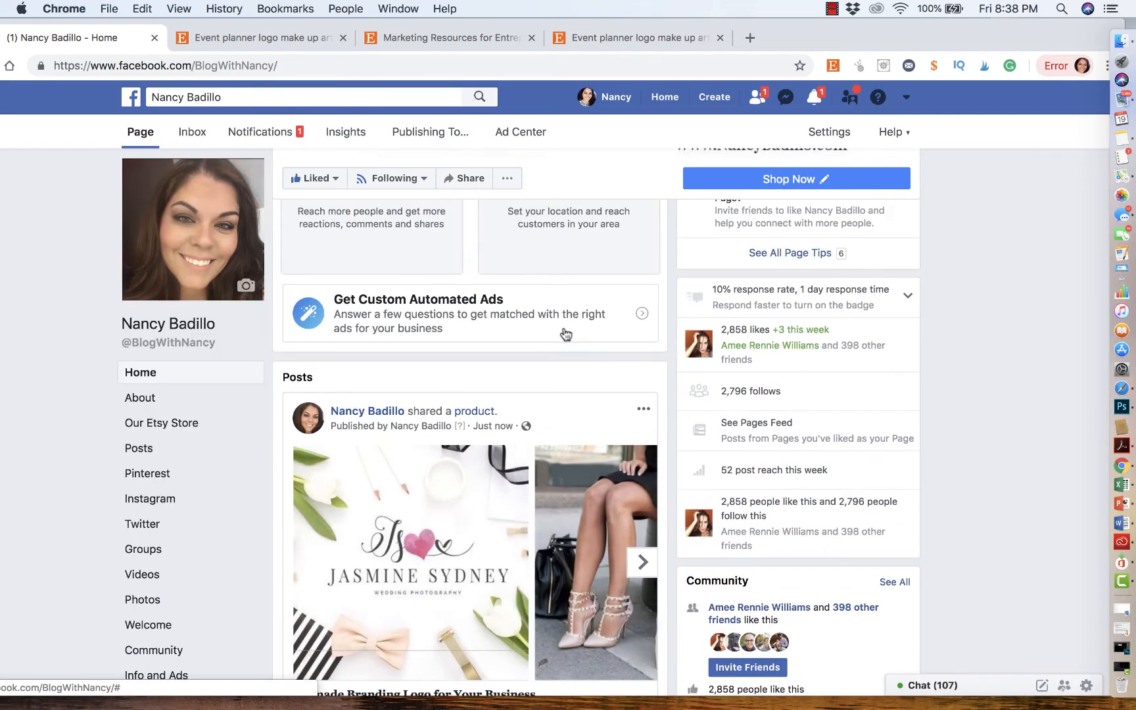
- Scroll through the Page's Home timeline to review the shared product post
{"action": "scroll", "coordinate": [565, 334], "scroll_direction": "up", "scroll_amount": 10}
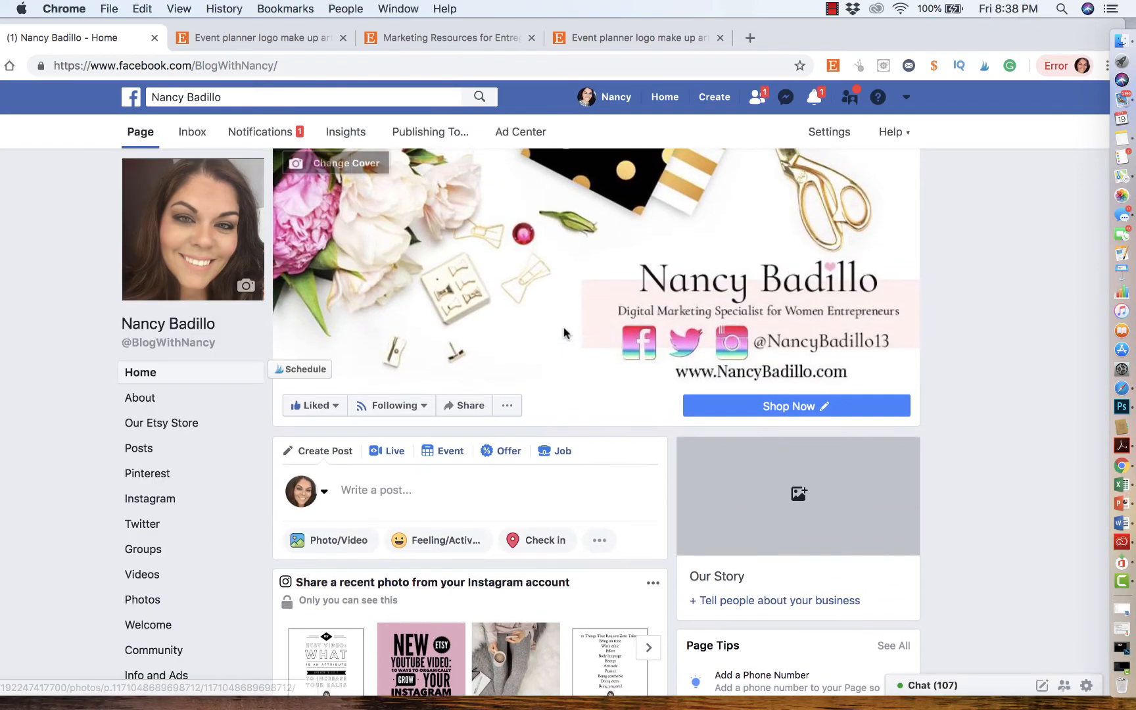
{"action": "scroll", "coordinate": [414, 355], "scroll_direction": "down", "scroll_amount": 5}
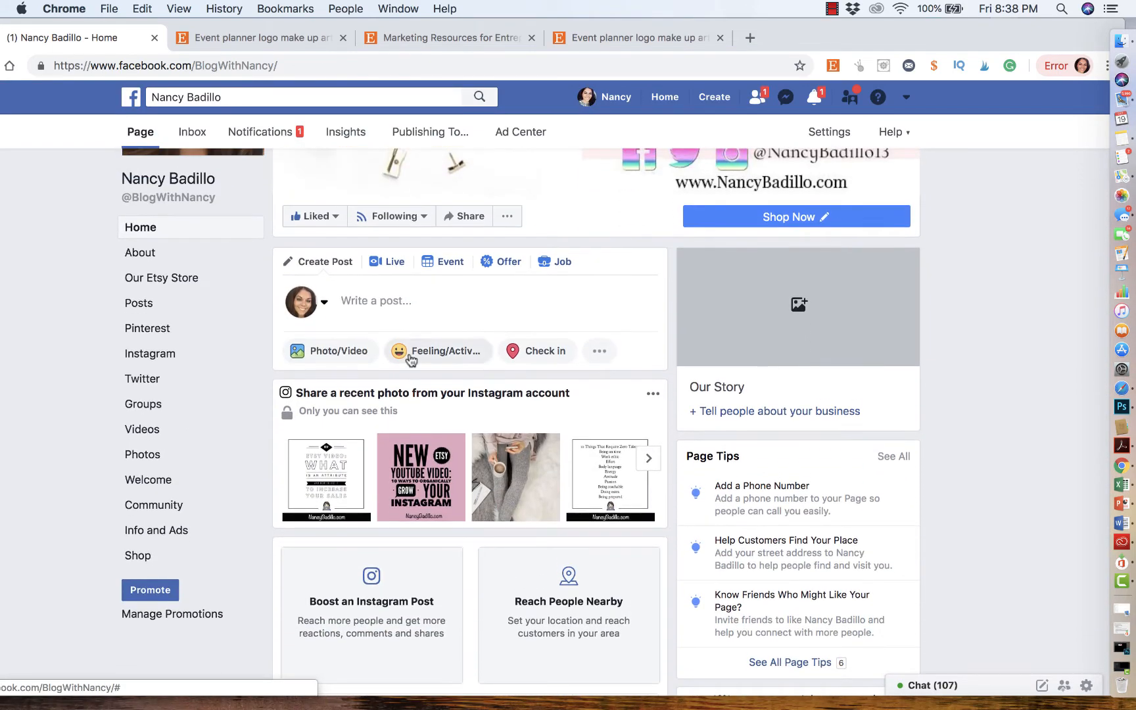
{"action": "scroll", "coordinate": [405, 609], "scroll_direction": "down", "scroll_amount": 10}
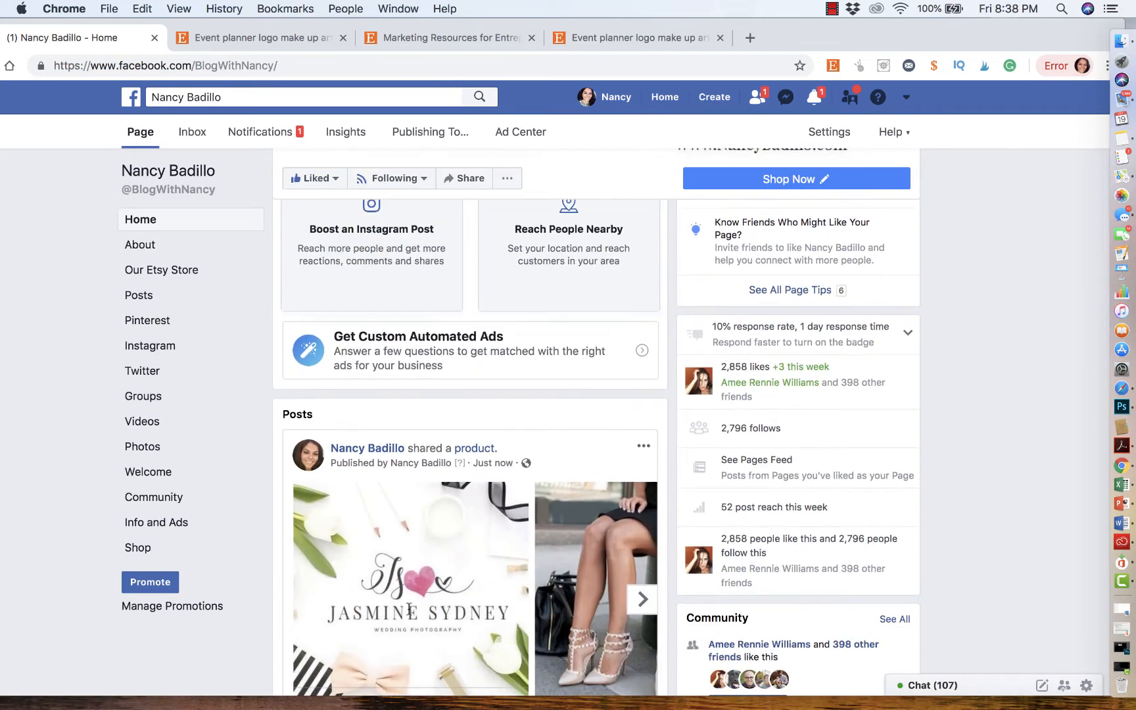
{"action": "scroll", "coordinate": [408, 612], "scroll_direction": "down", "scroll_amount": 7}
{"action": "scroll", "coordinate": [407, 613], "scroll_direction": "up", "scroll_amount": 6}
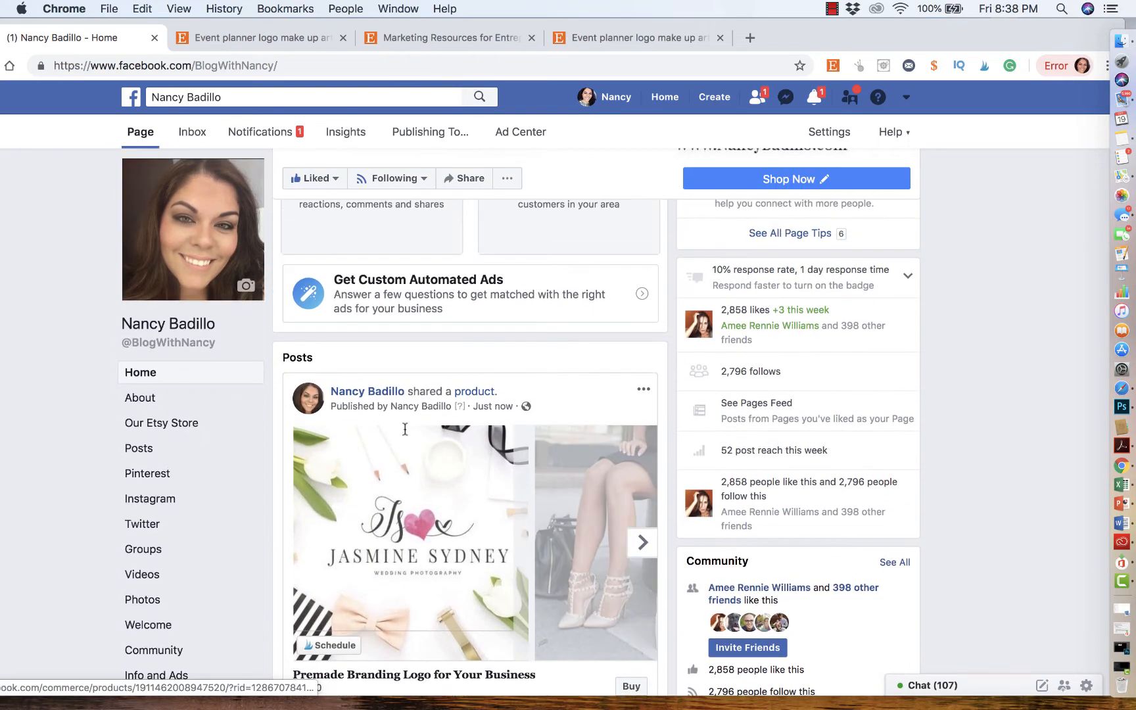
{"action": "scroll", "coordinate": [370, 395], "scroll_direction": "down", "scroll_amount": 1}
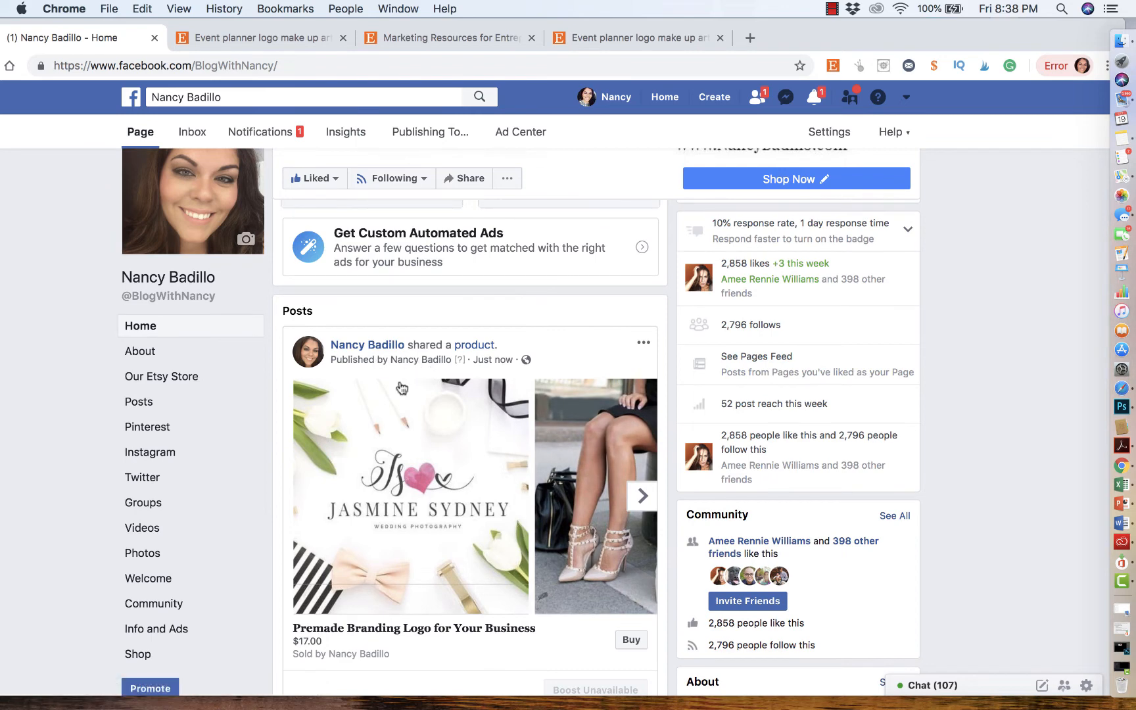
{"action": "scroll", "coordinate": [360, 474], "scroll_direction": "down", "scroll_amount": 4}
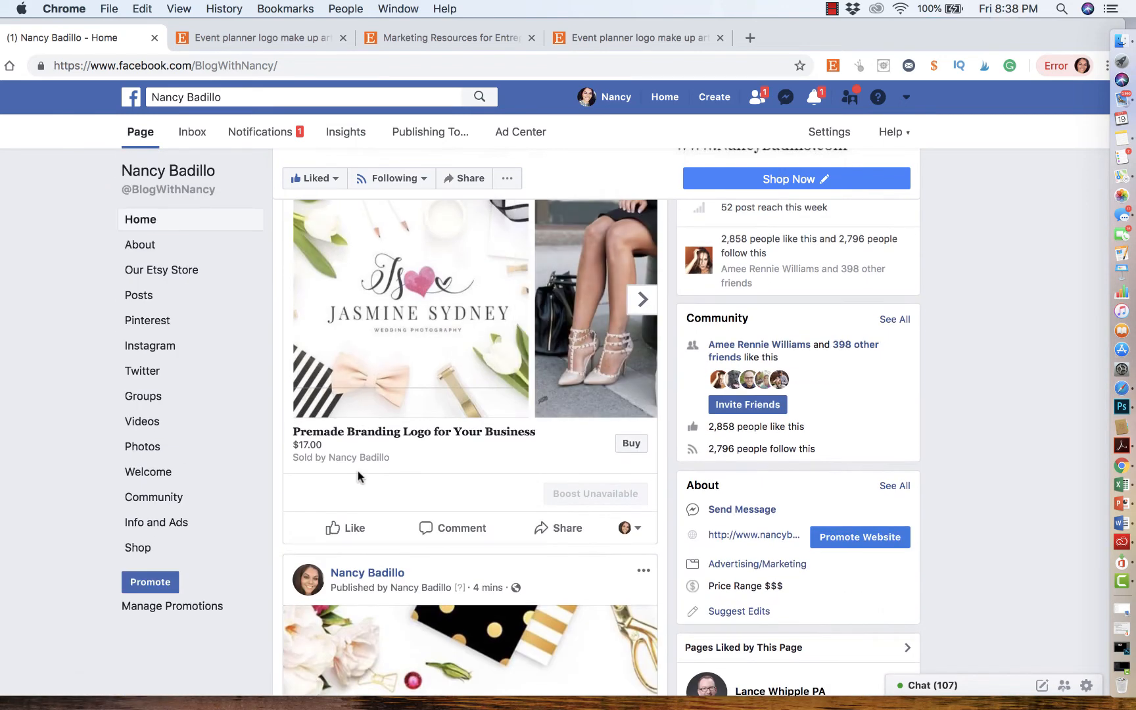
- Open the Page's Shop section and review its All Products listing
{"action": "left_click", "coordinate": [137, 547]}
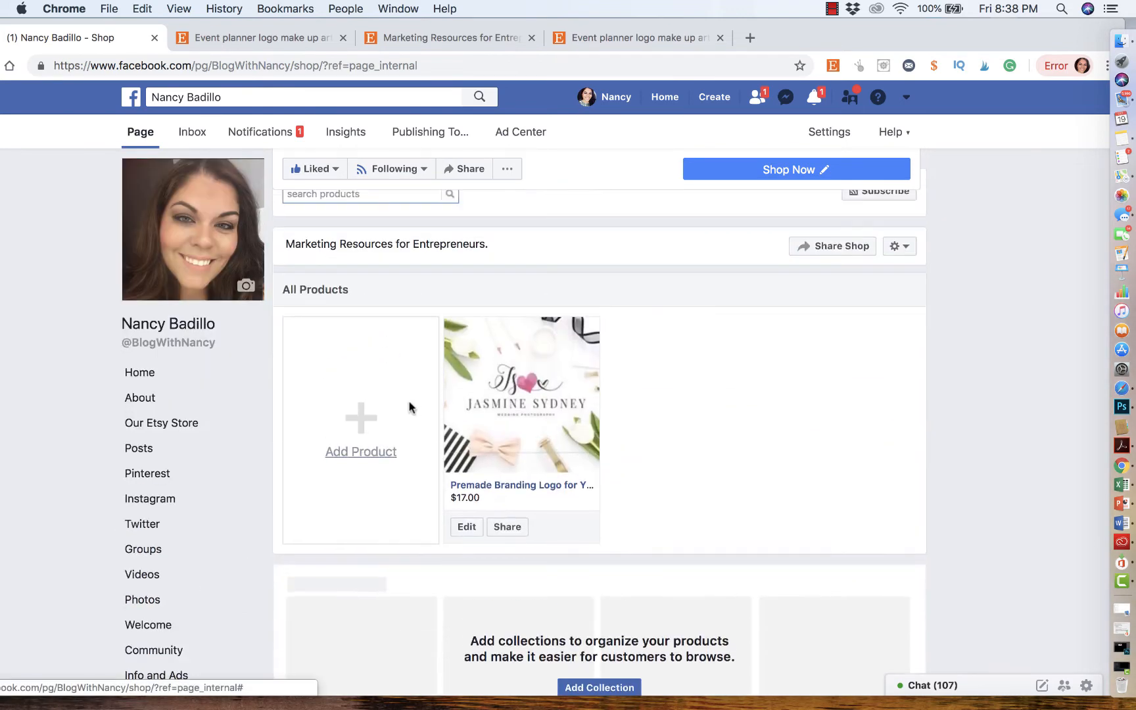
{"action": "scroll", "coordinate": [821, 522], "scroll_direction": "down", "scroll_amount": 4}
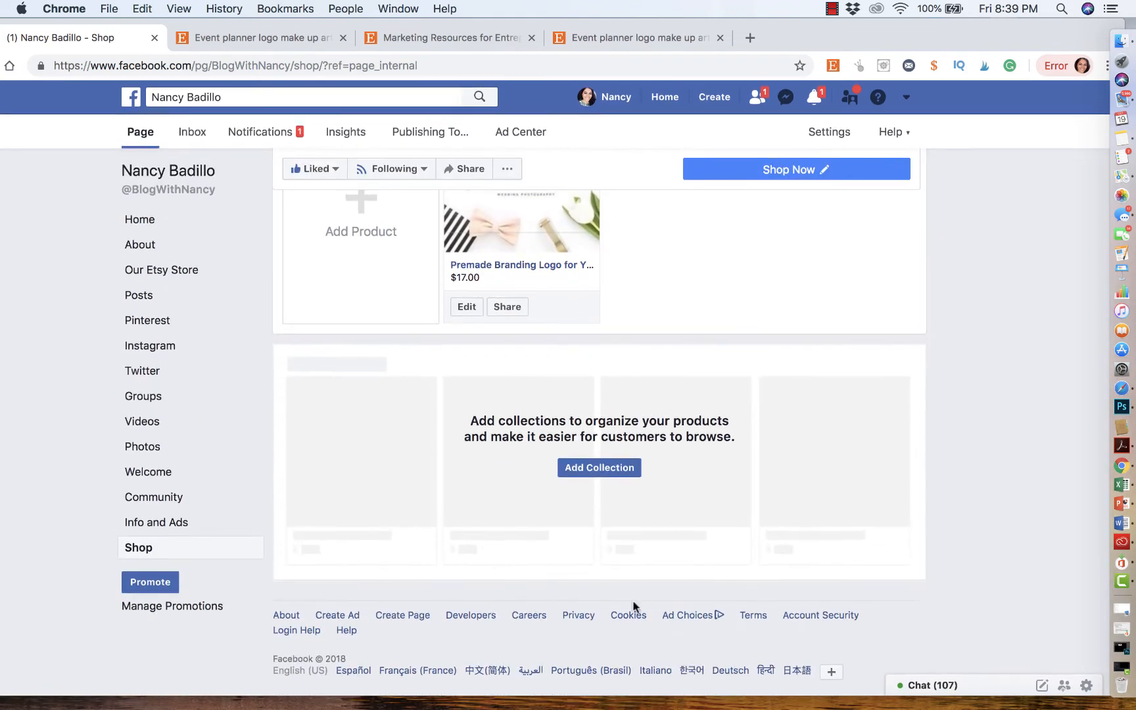
{"action": "scroll", "coordinate": [649, 593], "scroll_direction": "up", "scroll_amount": 4}
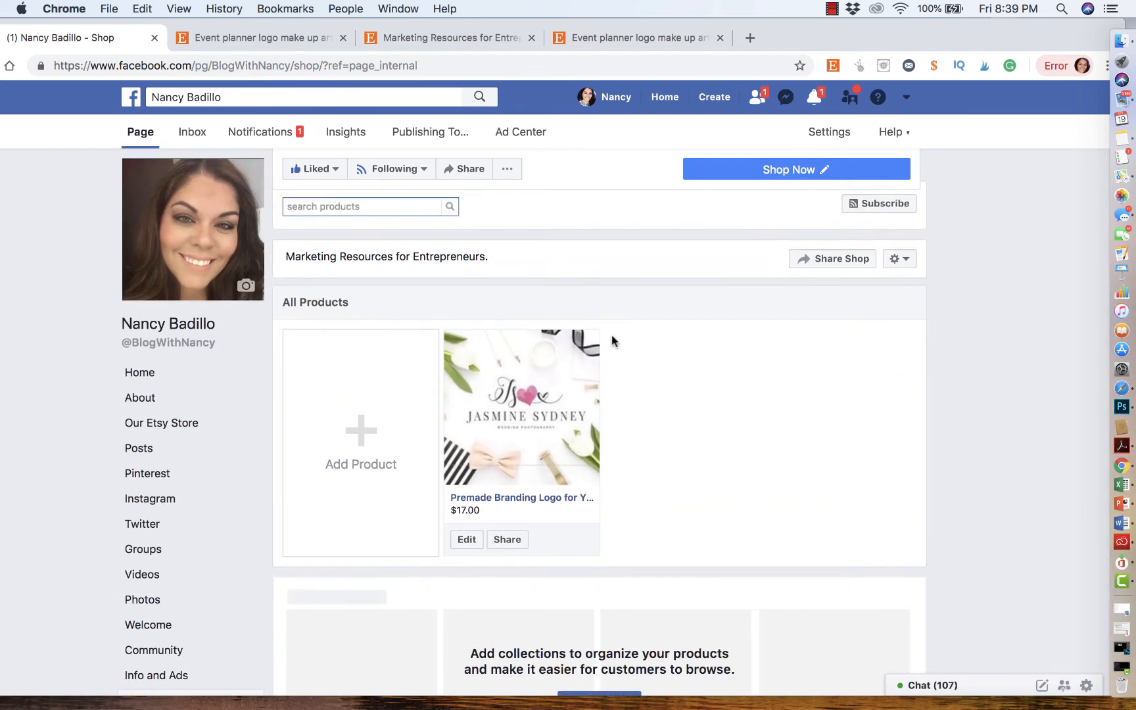
{"action": "scroll", "coordinate": [612, 341], "scroll_direction": "up", "scroll_amount": 2}
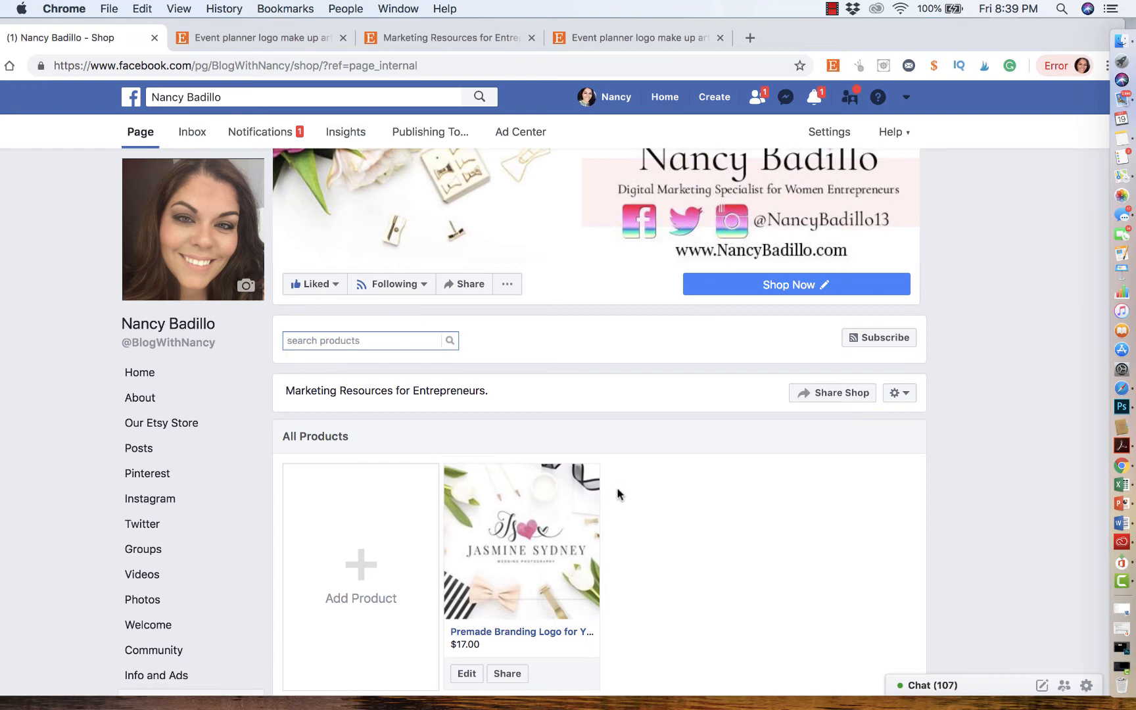
{"action": "scroll", "coordinate": [618, 493], "scroll_direction": "down", "scroll_amount": 4}
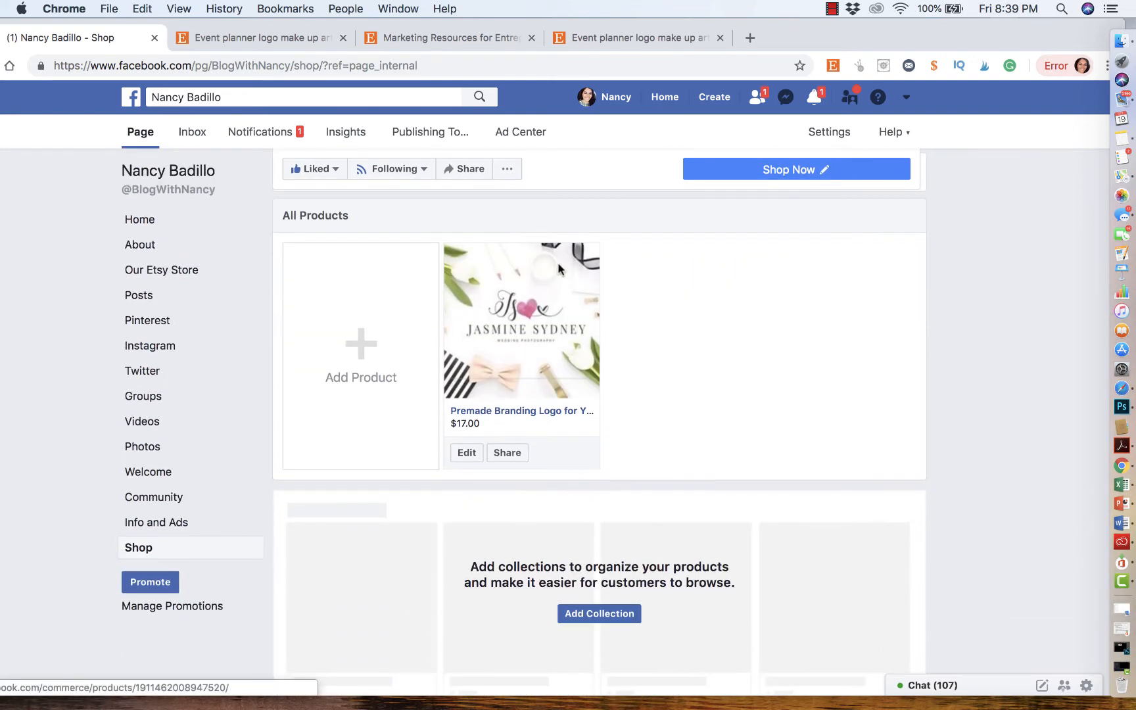
{"action": "scroll", "coordinate": [675, 235], "scroll_direction": "up", "scroll_amount": 3}
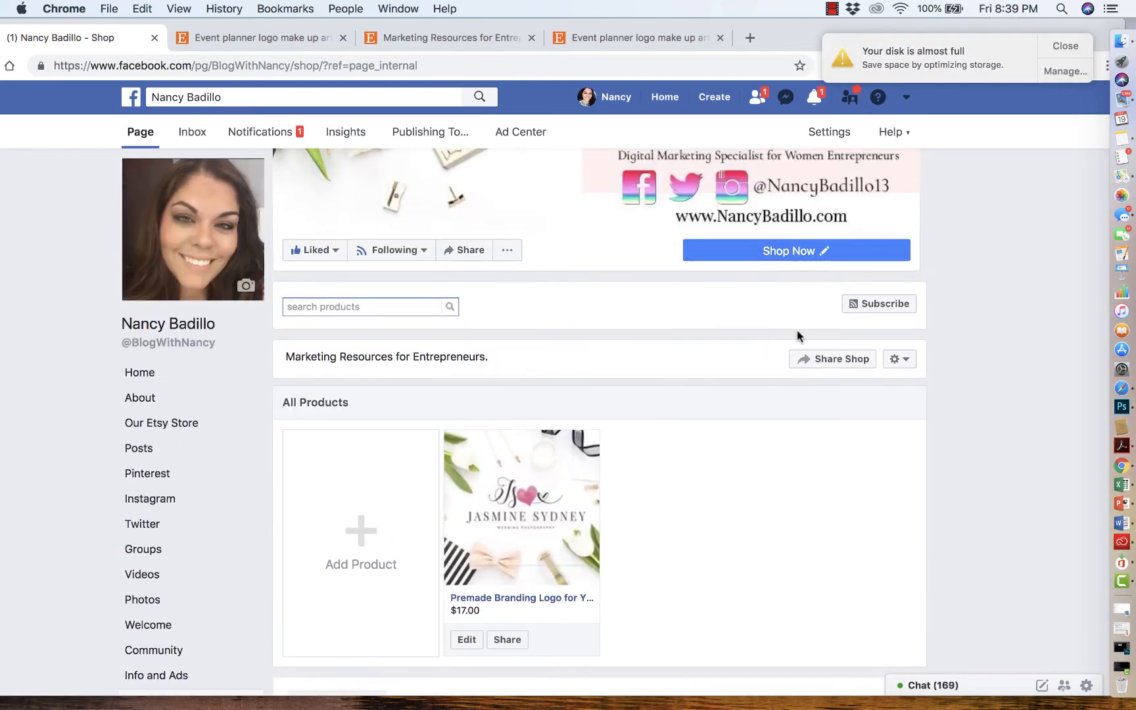
- Open Improve your shop from the shop settings and read the shop best-practices help page
{"action": "left_click", "coordinate": [904, 362]}
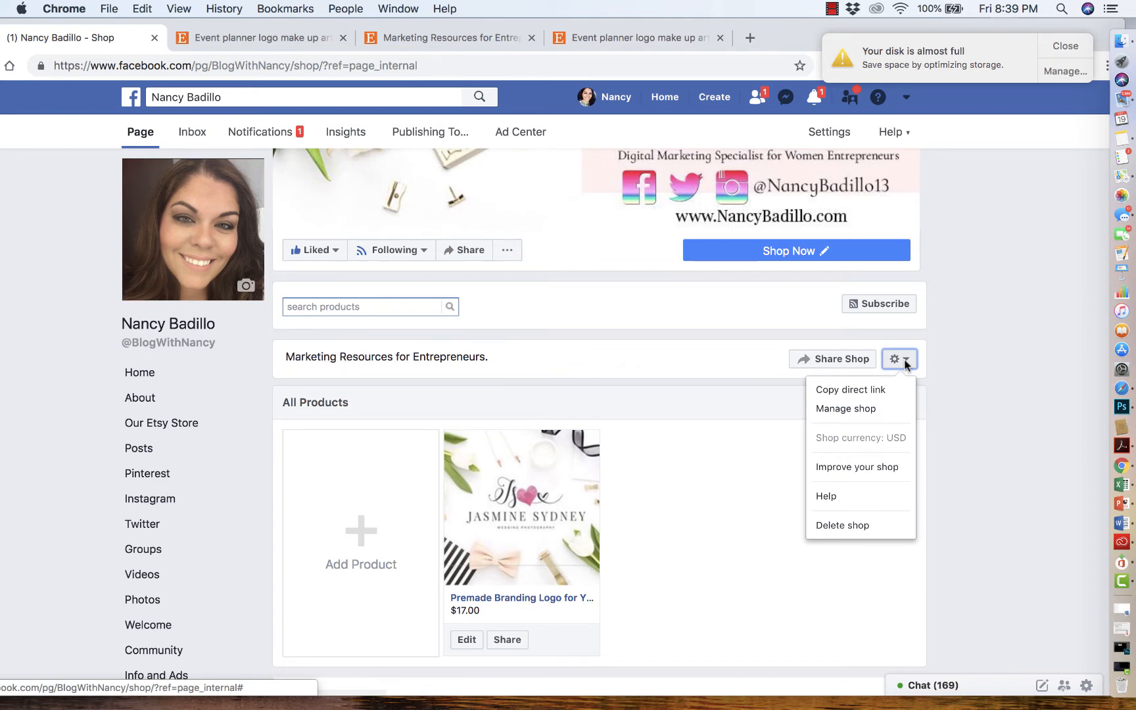
{"action": "left_click", "coordinate": [863, 468]}
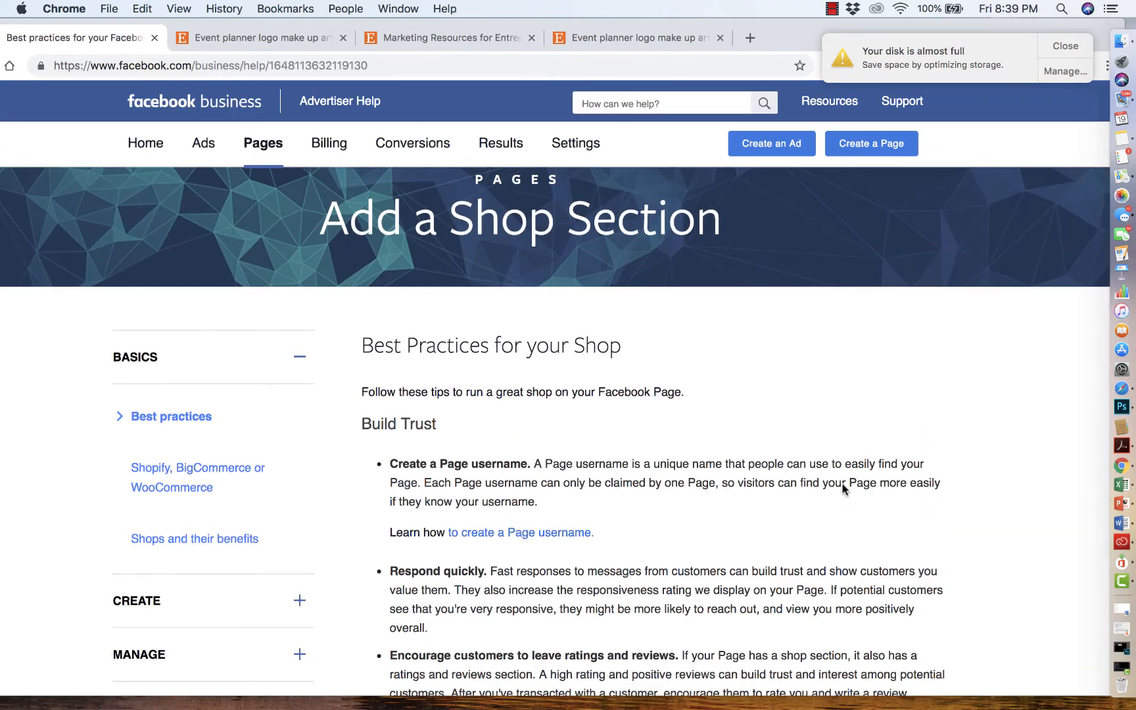
{"action": "scroll", "coordinate": [844, 490], "scroll_direction": "down", "scroll_amount": 5}
{"action": "scroll", "coordinate": [729, 434], "scroll_direction": "down", "scroll_amount": 5}
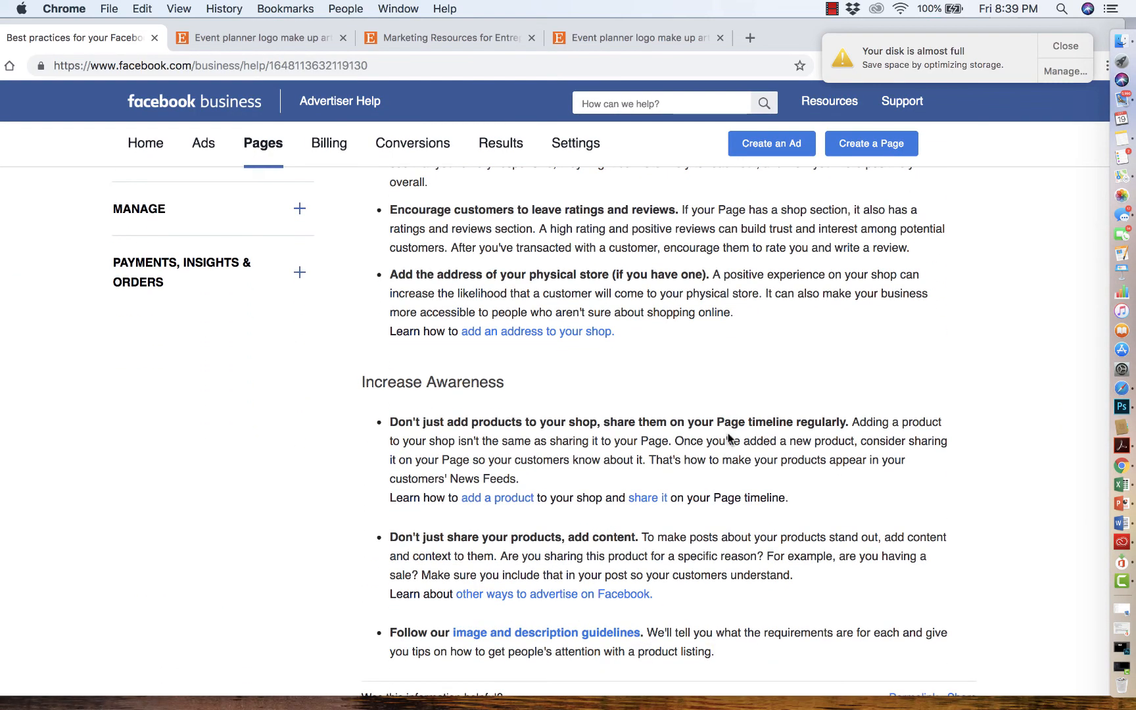
{"action": "scroll", "coordinate": [728, 439], "scroll_direction": "down", "scroll_amount": 5}
{"action": "scroll", "coordinate": [728, 438], "scroll_direction": "up", "scroll_amount": 15}
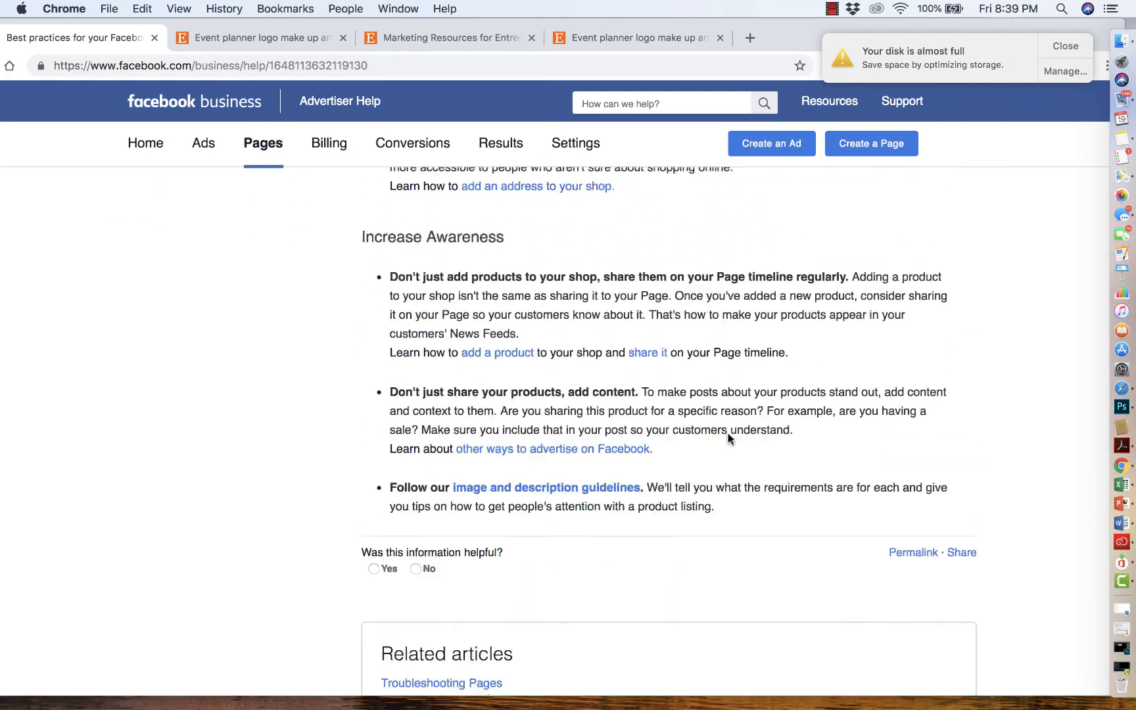
- Return to the Page's Shop section and scroll its product listing, dismissing the disk notice
{"action": "left_click_drag", "start_coordinate": [168, 26], "coordinate": [252, 12]}
{"action": "left_click", "coordinate": [18, 66]}
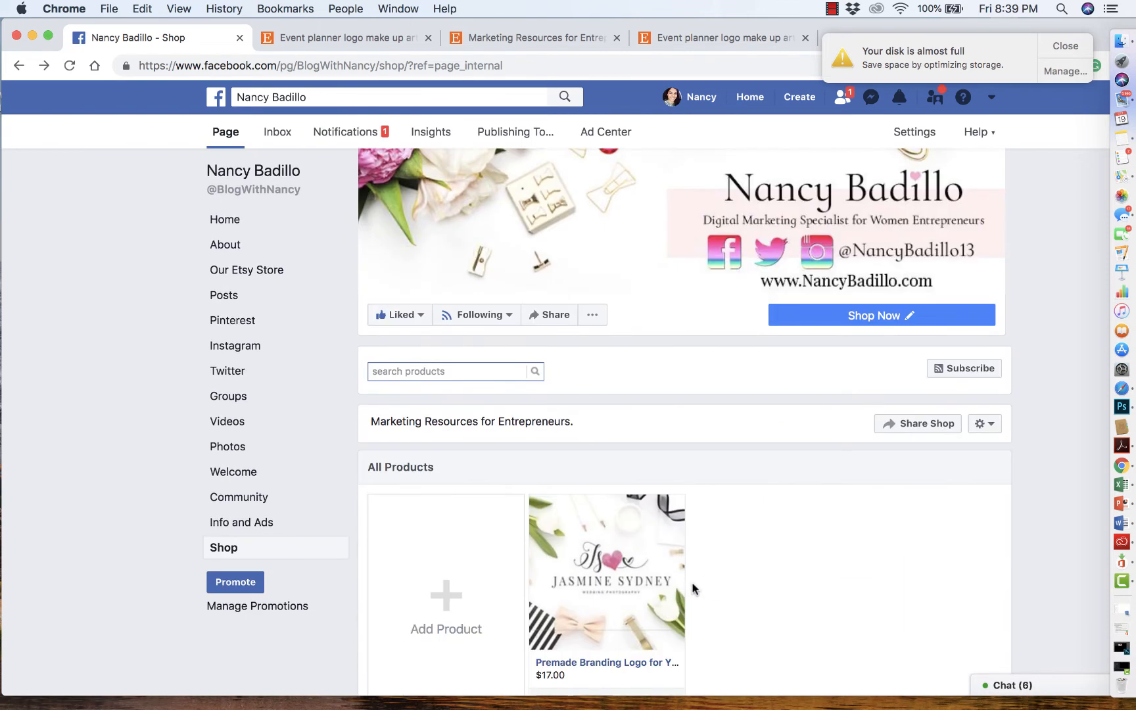
{"action": "scroll", "coordinate": [692, 587], "scroll_direction": "down", "scroll_amount": 4}
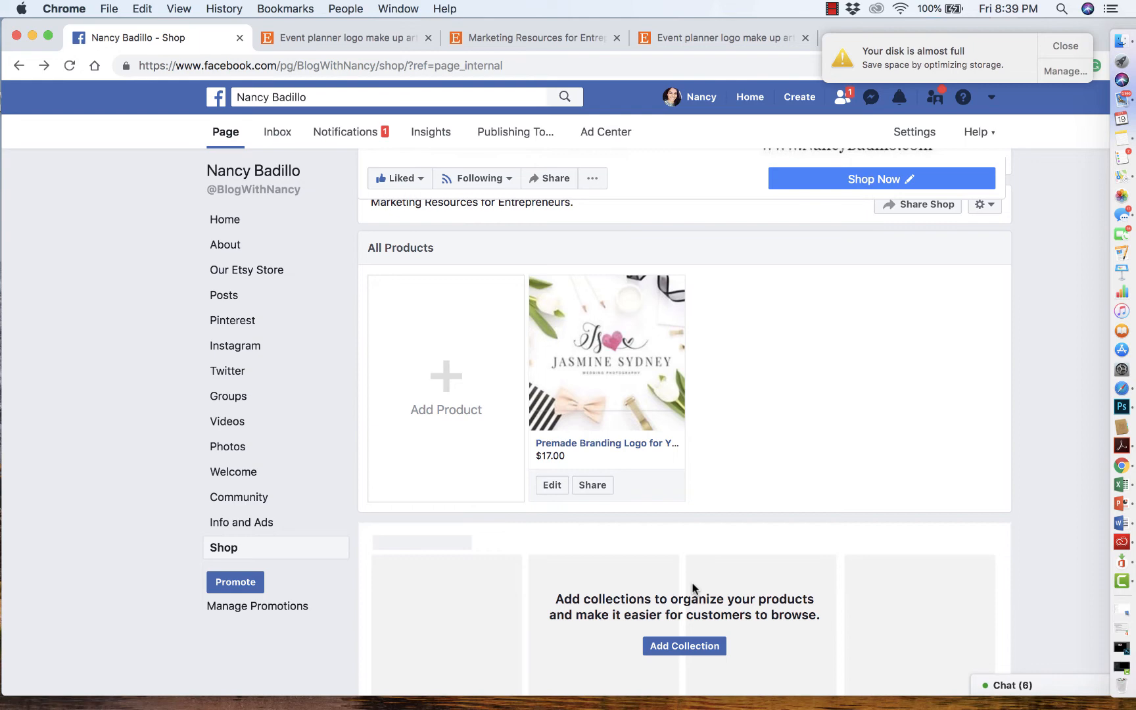
{"action": "scroll", "coordinate": [693, 587], "scroll_direction": "up", "scroll_amount": 2}
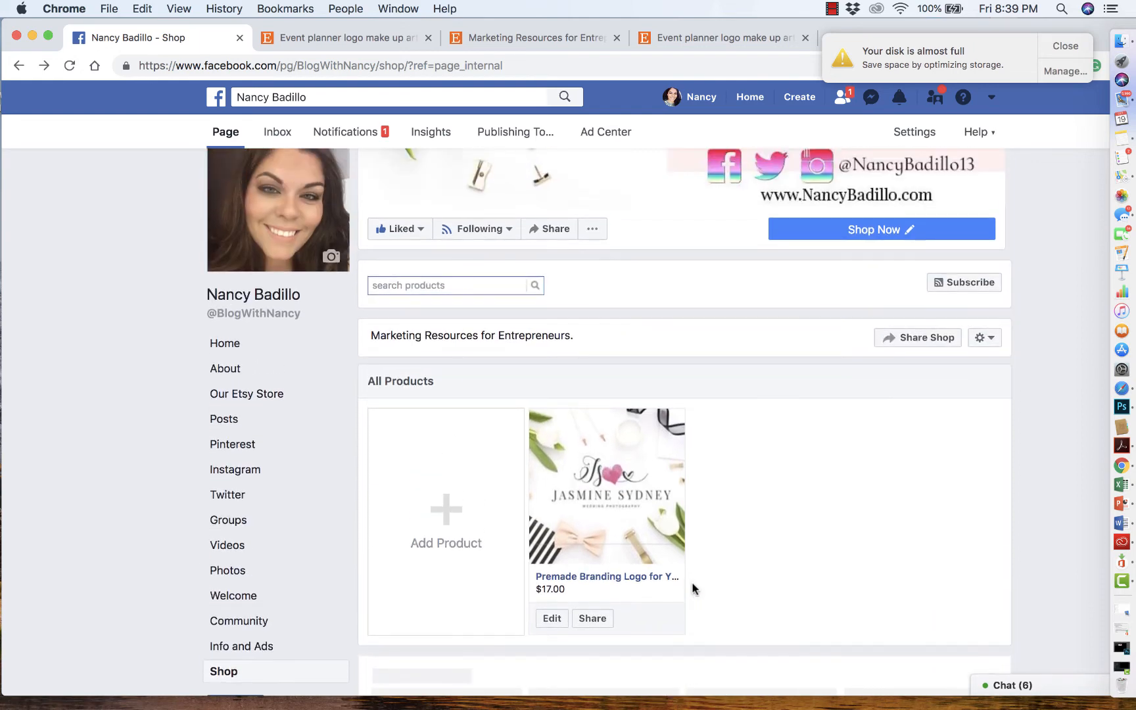
{"action": "scroll", "coordinate": [693, 587], "scroll_direction": "down", "scroll_amount": 1}
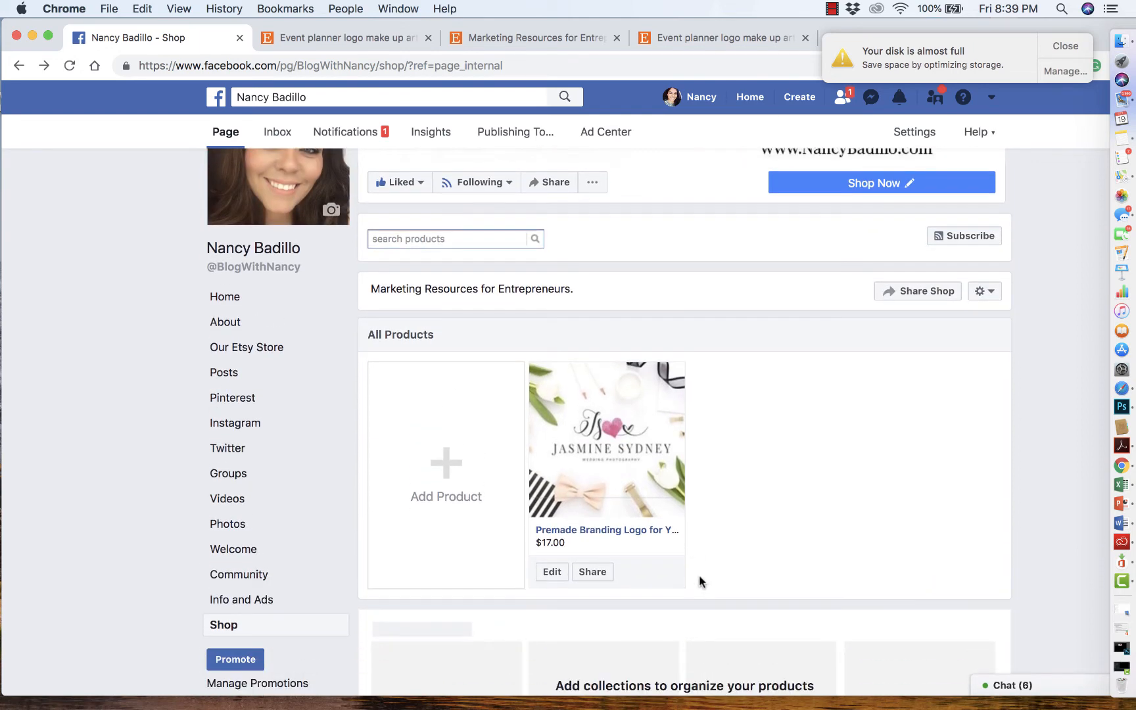
{"action": "left_click", "coordinate": [1074, 51]}
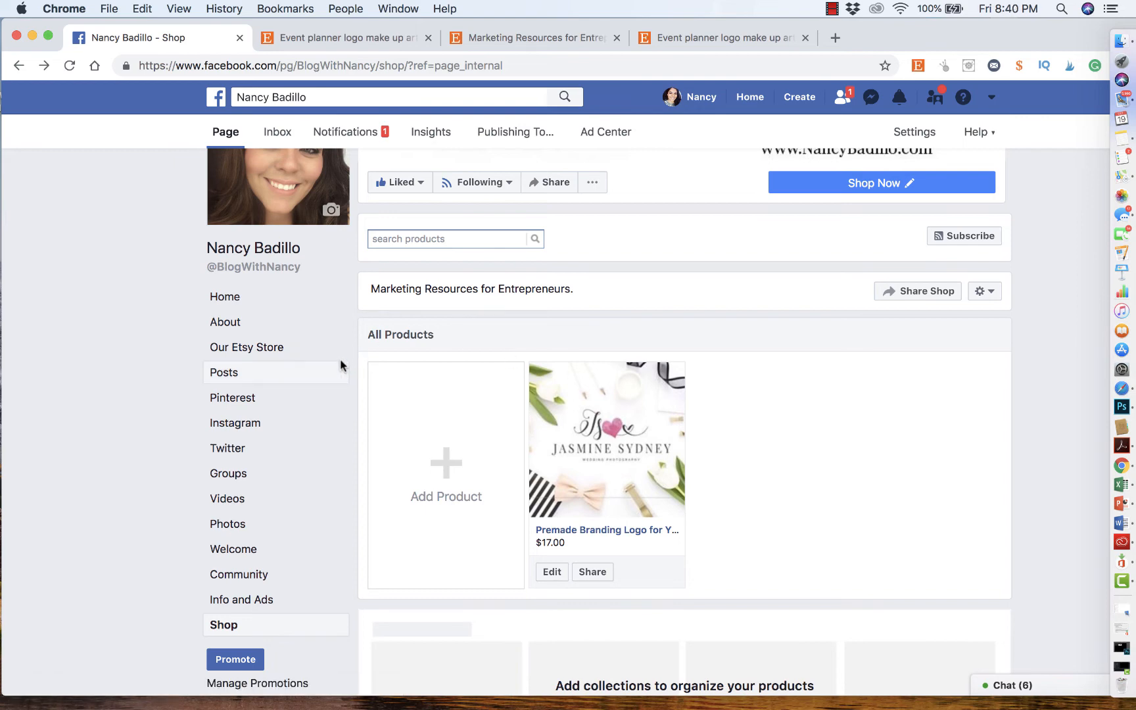
- Open the Our Etsy Store section and browse its grid of Etsy products
{"action": "left_click", "coordinate": [290, 353]}
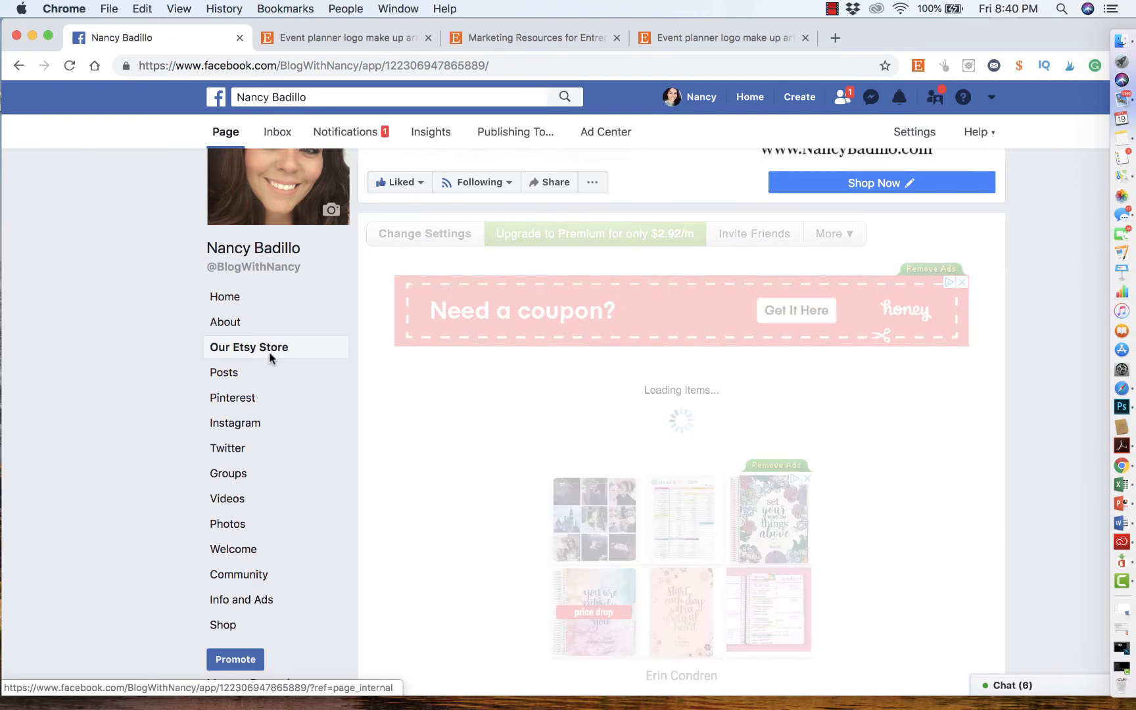
{"action": "scroll", "coordinate": [441, 483], "scroll_direction": "down", "scroll_amount": 3}
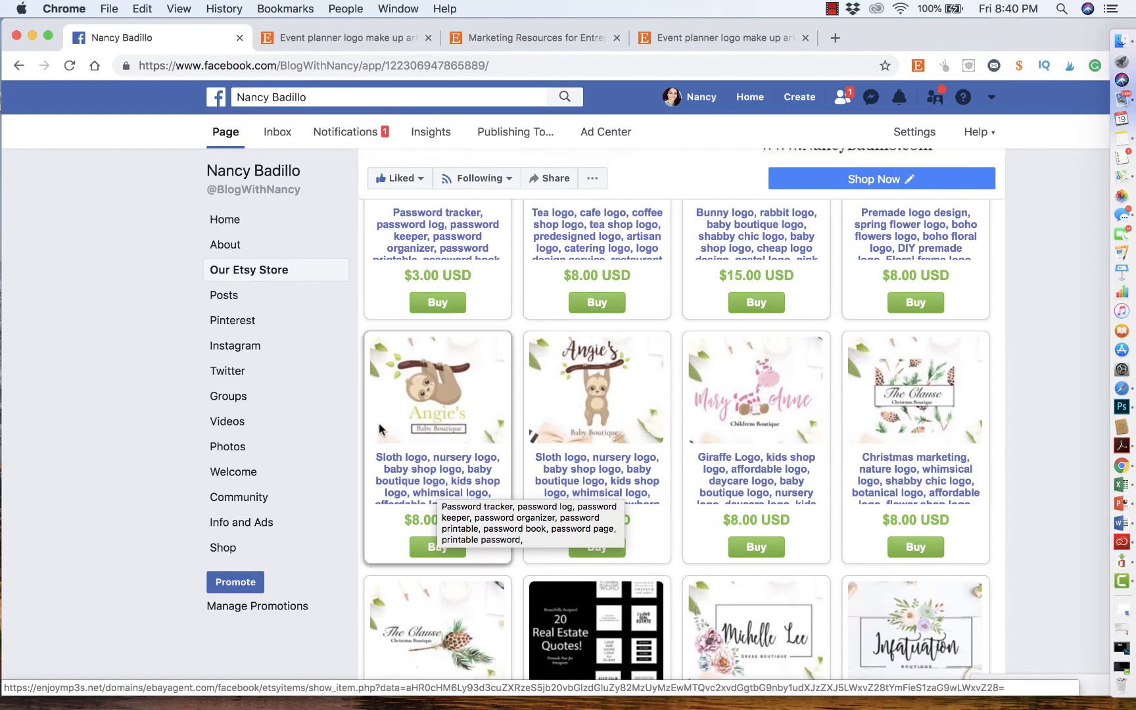
{"action": "scroll", "coordinate": [381, 380], "scroll_direction": "up", "scroll_amount": 3}
{"action": "scroll", "coordinate": [381, 380], "scroll_direction": "up", "scroll_amount": 5}
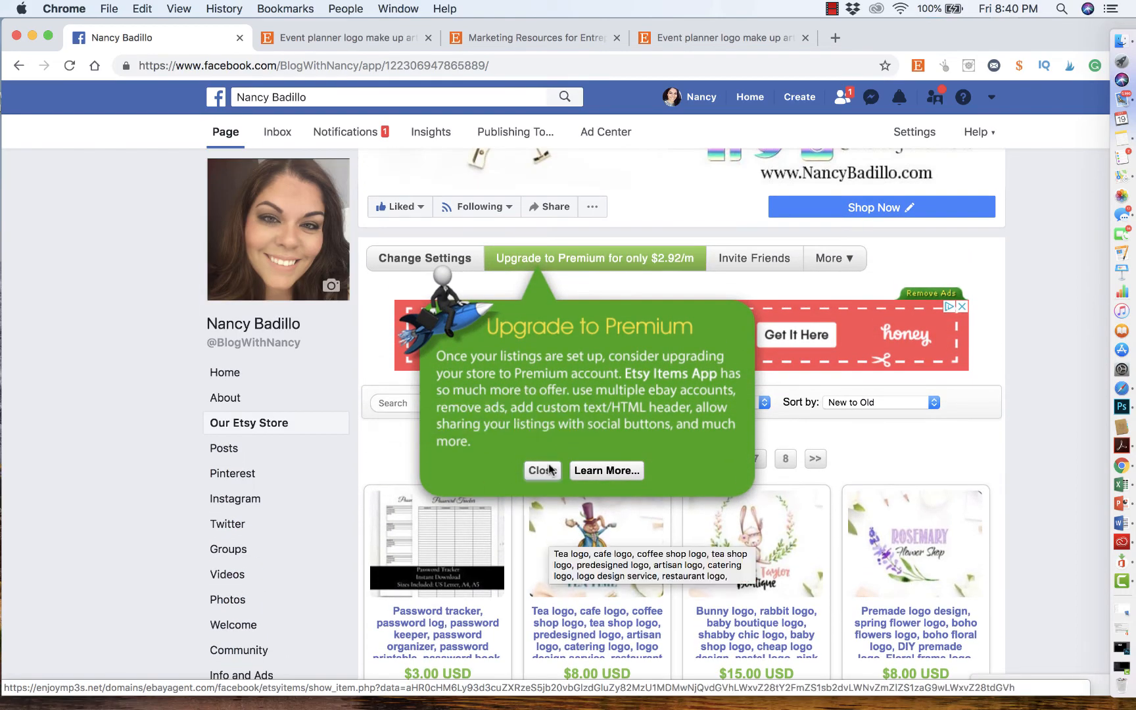
- Close the Upgrade to Premium popup and scroll through the Etsy store's product listings
{"action": "left_click", "coordinate": [545, 481]}
{"action": "scroll", "coordinate": [558, 539], "scroll_direction": "down", "scroll_amount": 15}
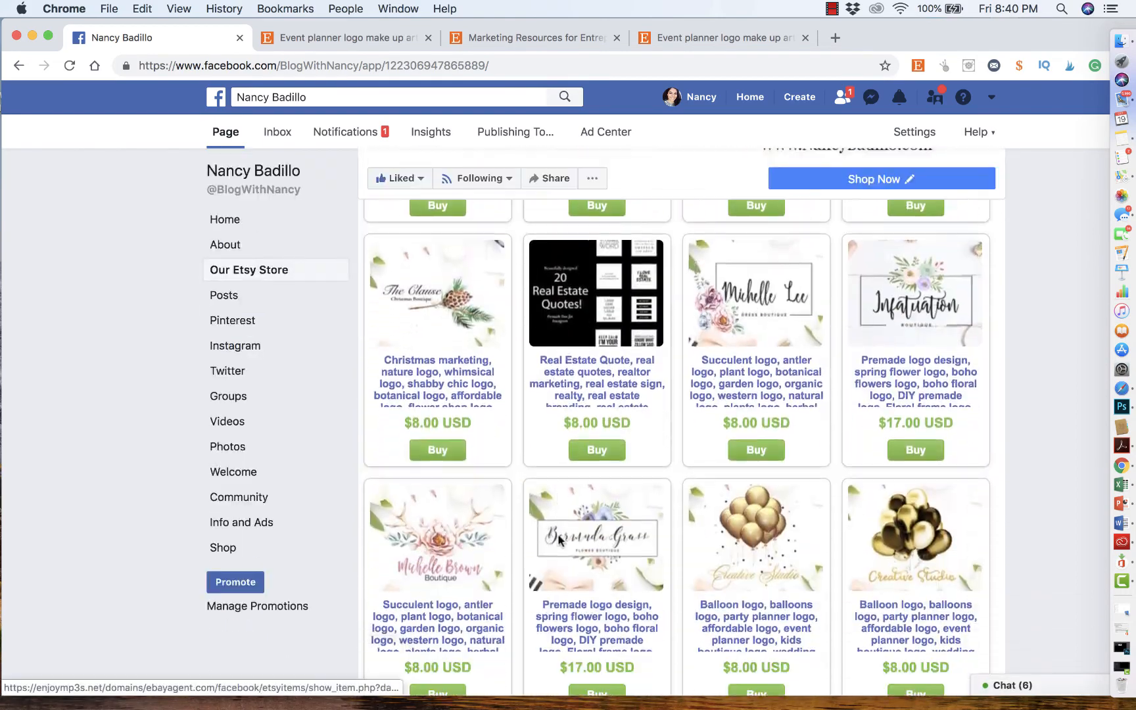
{"action": "scroll", "coordinate": [558, 539], "scroll_direction": "up", "scroll_amount": 10}
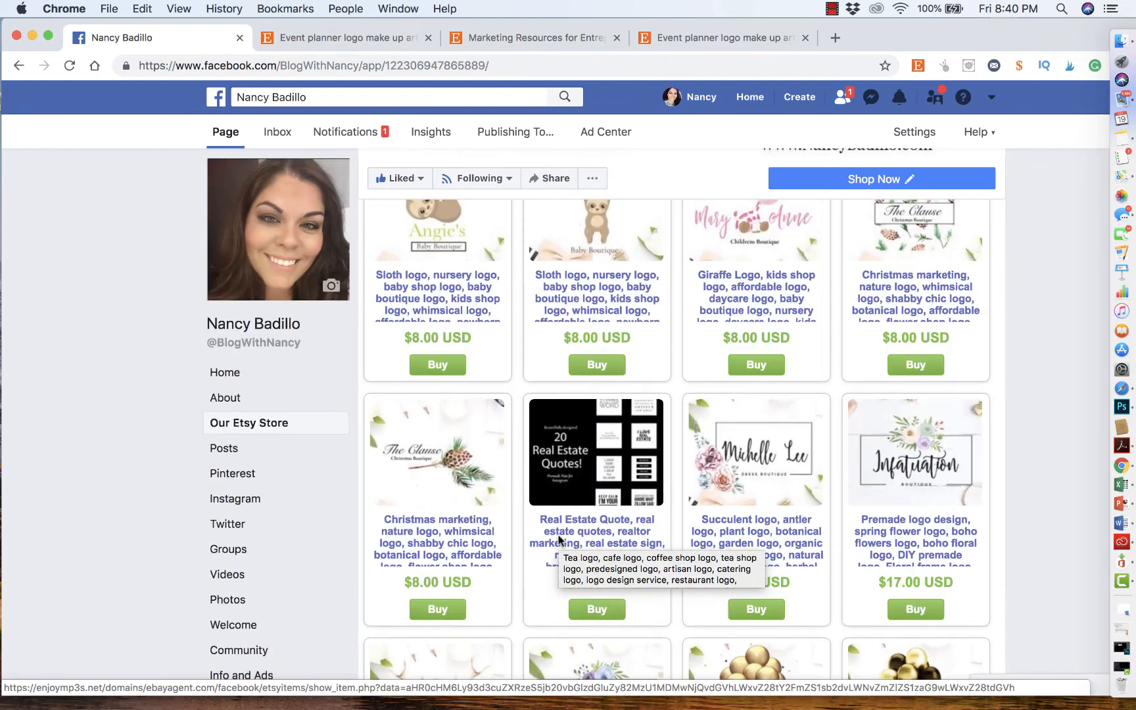
{"action": "scroll", "coordinate": [558, 539], "scroll_direction": "up", "scroll_amount": 3}
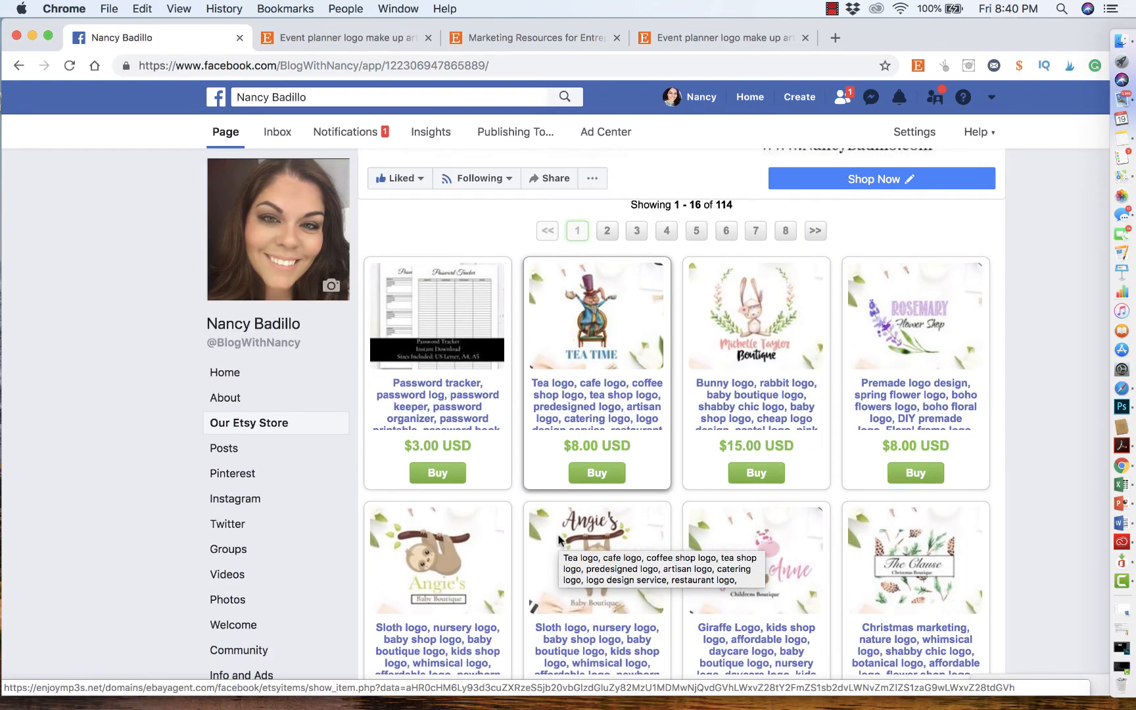
{"action": "scroll", "coordinate": [558, 539], "scroll_direction": "up", "scroll_amount": 3}
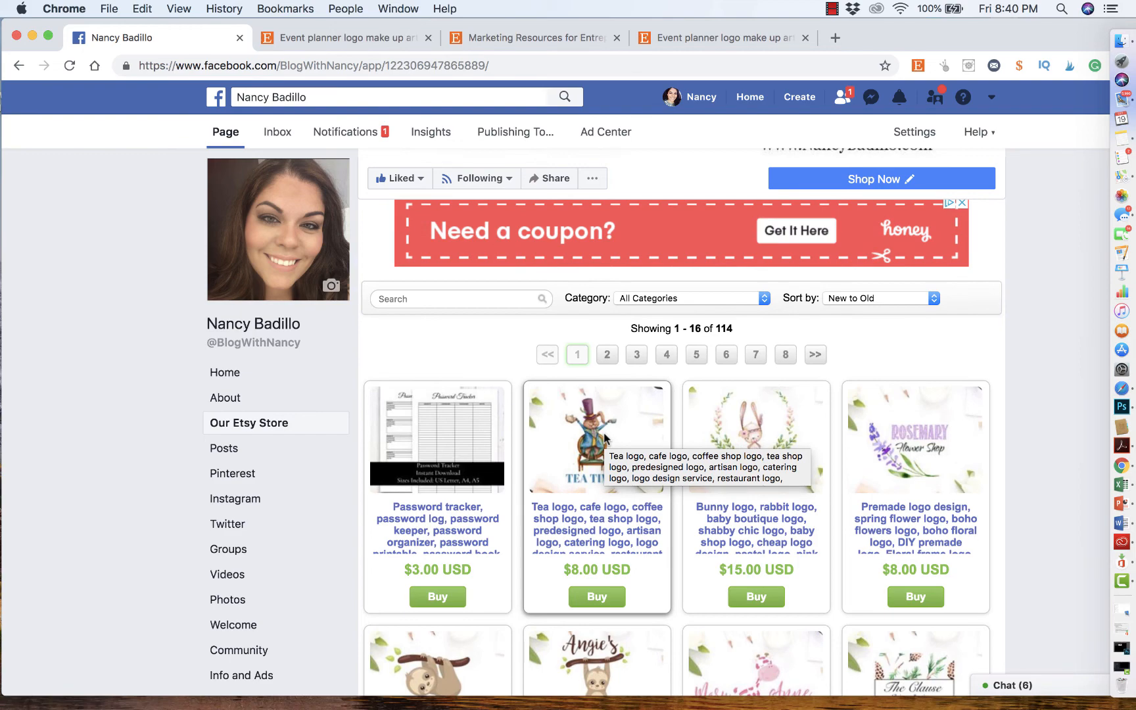
- Scroll to the end of the Etsy store product grid and its pagination, then back up through the listings
{"action": "scroll", "coordinate": [604, 439], "scroll_direction": "down", "scroll_amount": 10}
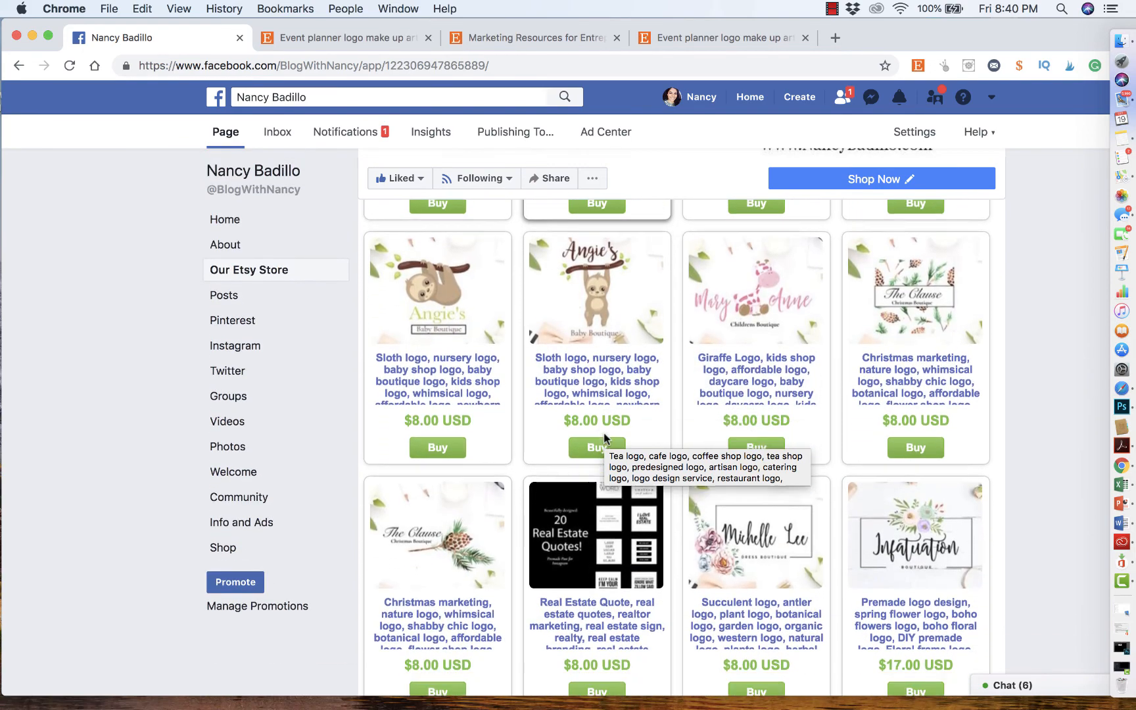
{"action": "scroll", "coordinate": [604, 438], "scroll_direction": "down", "scroll_amount": 5}
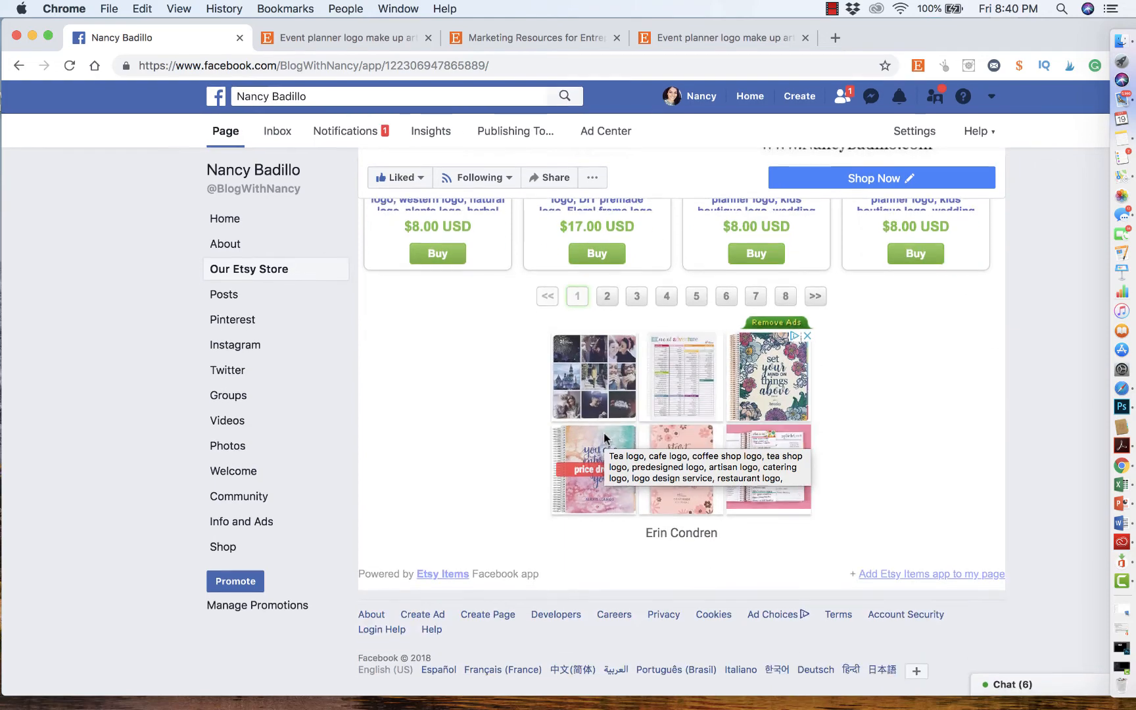
{"action": "scroll", "coordinate": [604, 438], "scroll_direction": "up", "scroll_amount": 8}
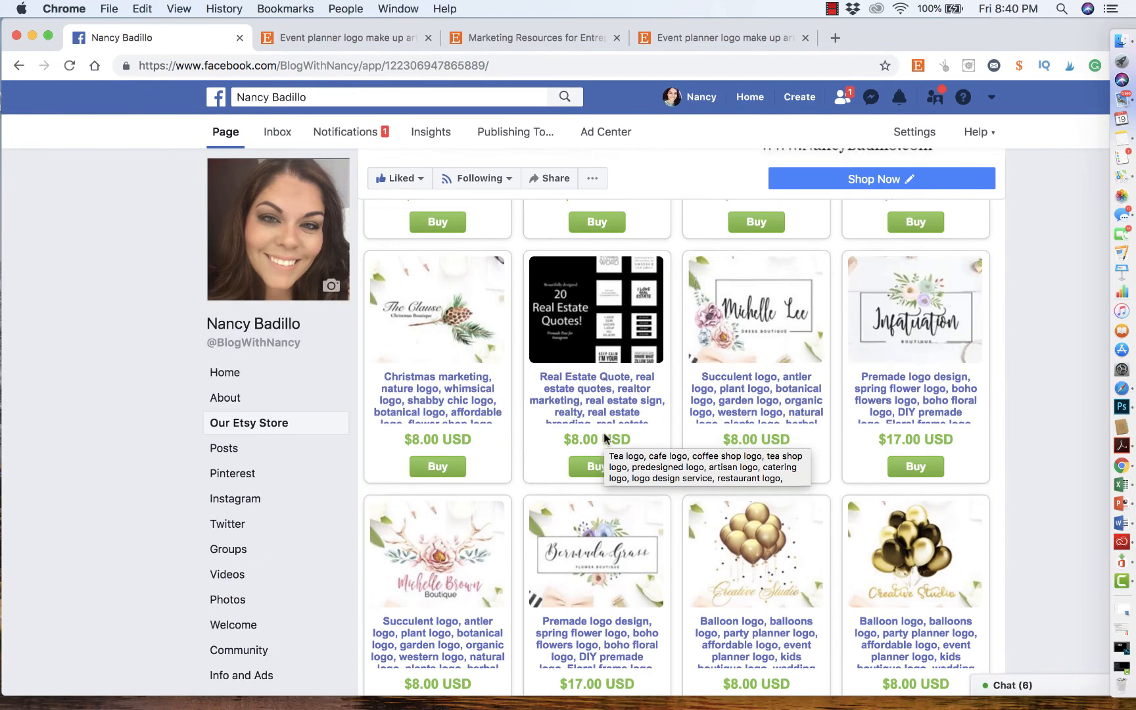
{"action": "scroll", "coordinate": [604, 438], "scroll_direction": "up", "scroll_amount": 1}
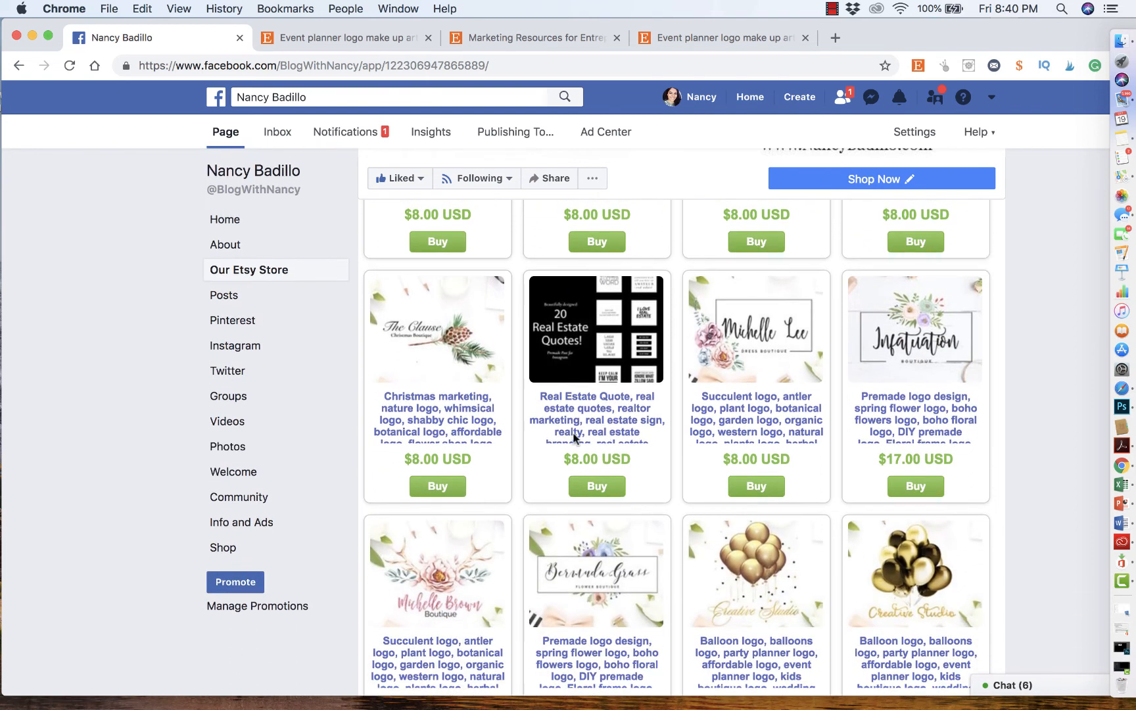
- Open the Page's Shop section and scroll over its cover, Shop Now button and All Products listing
{"action": "left_click", "coordinate": [247, 538]}
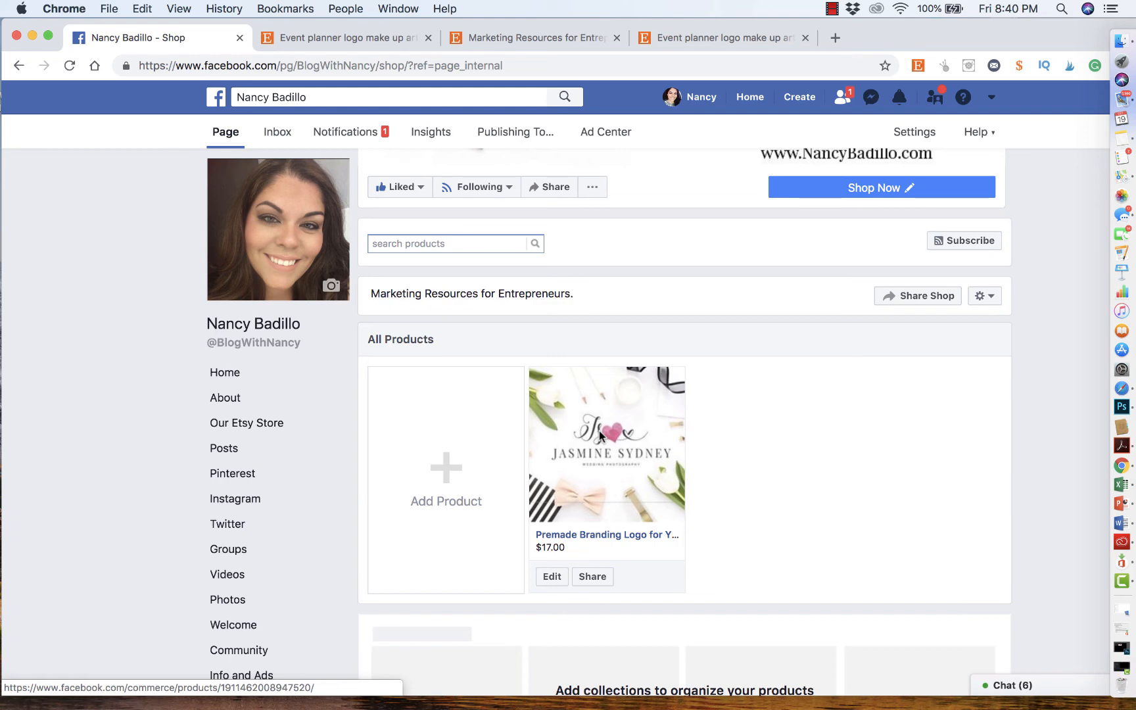
{"action": "scroll", "coordinate": [599, 434], "scroll_direction": "up", "scroll_amount": 5}
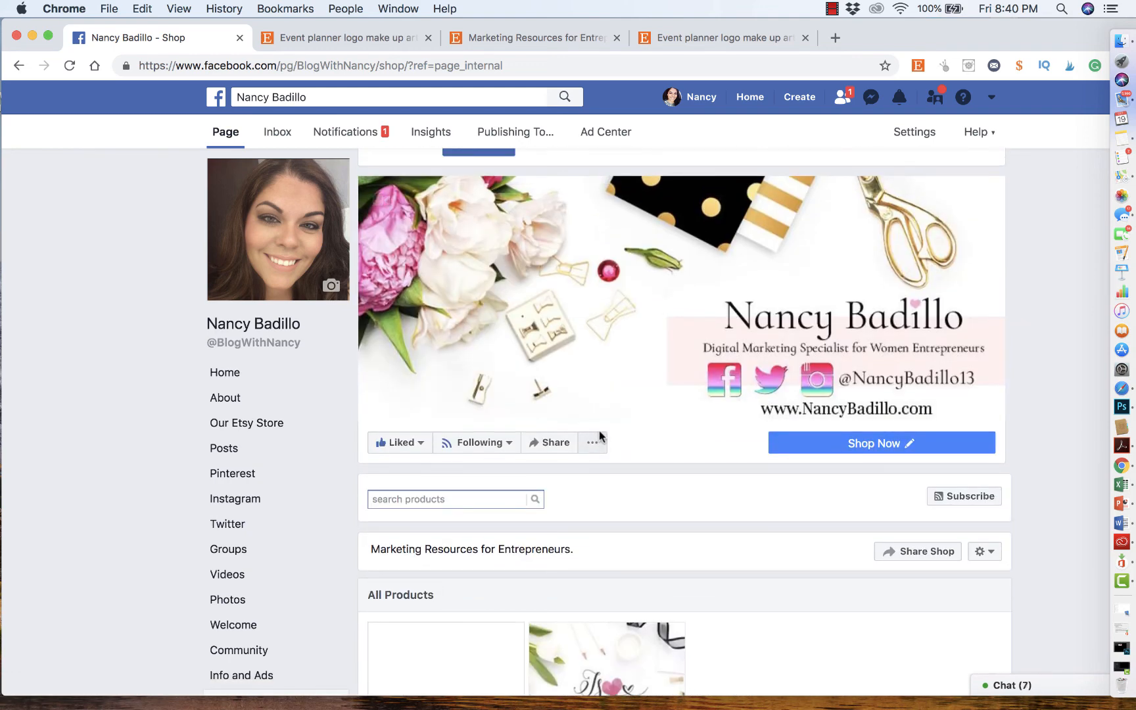
{"action": "scroll", "coordinate": [600, 435], "scroll_direction": "down", "scroll_amount": 4}
{"action": "scroll", "coordinate": [599, 434], "scroll_direction": "down", "scroll_amount": 3}
{"action": "scroll", "coordinate": [599, 434], "scroll_direction": "up", "scroll_amount": 7}
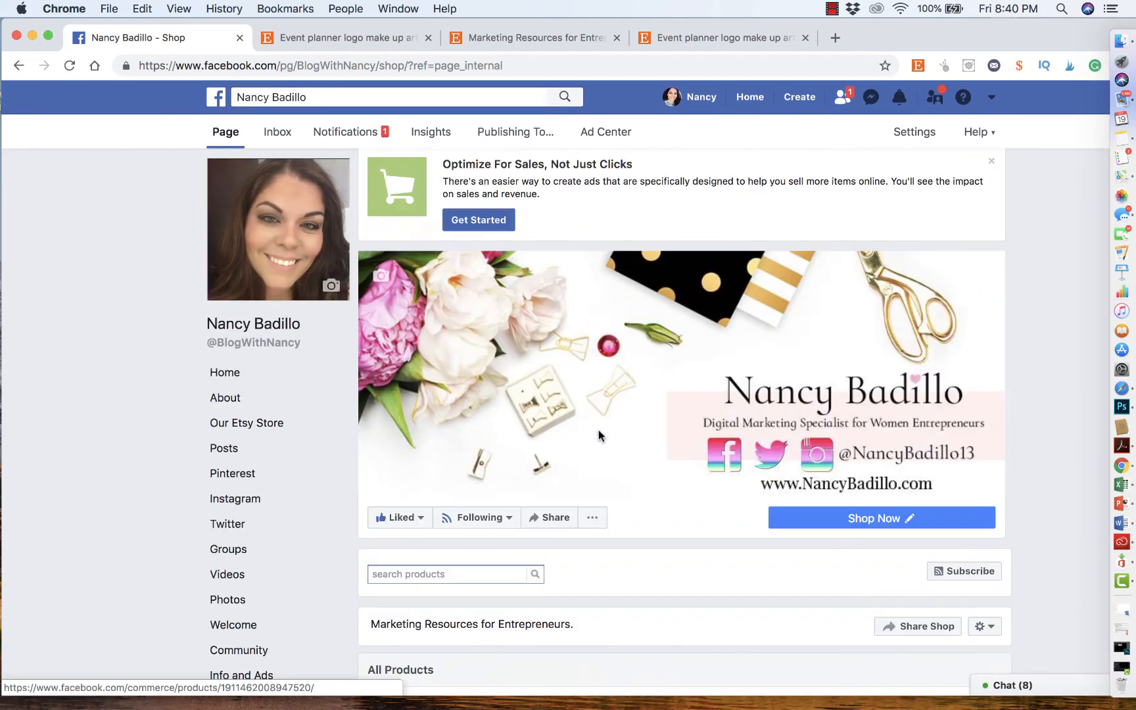
{"action": "scroll", "coordinate": [599, 433], "scroll_direction": "down", "scroll_amount": 2}
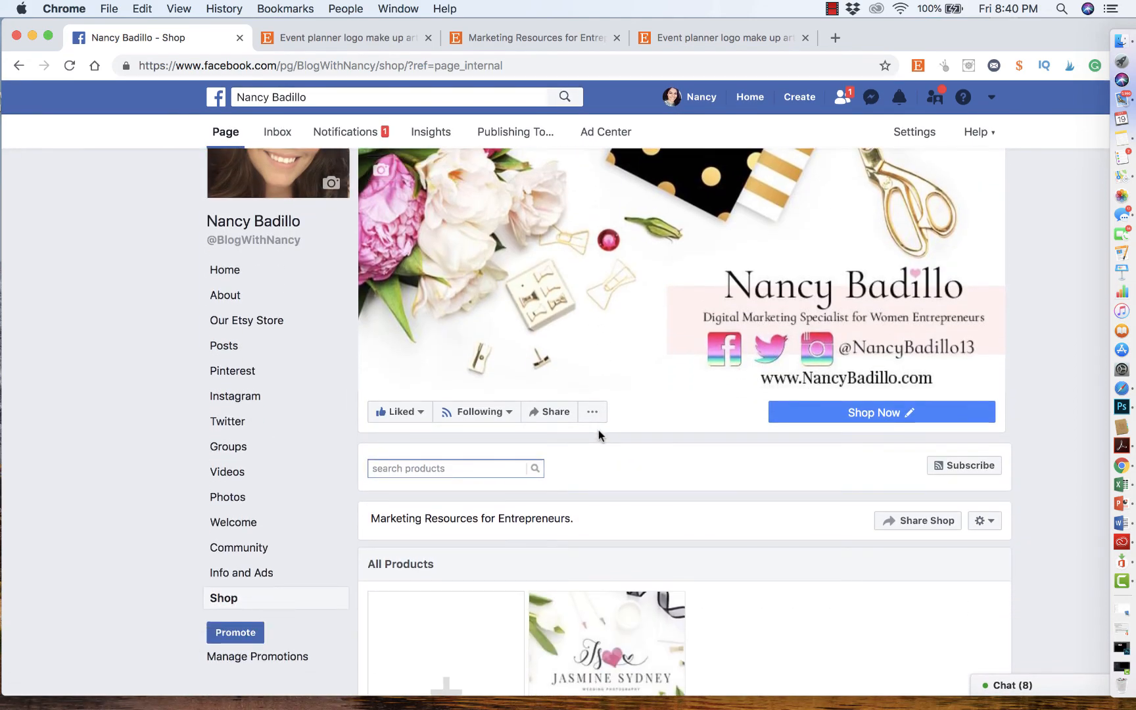
{"action": "scroll", "coordinate": [599, 434], "scroll_direction": "up", "scroll_amount": 3}
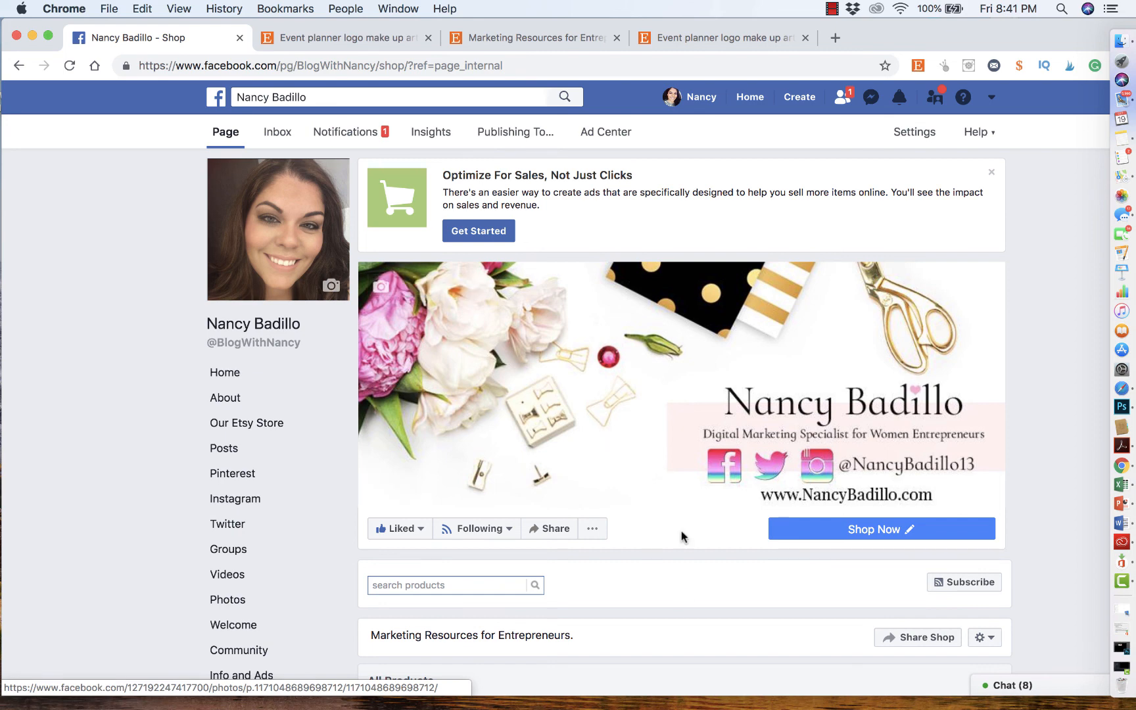
{"action": "scroll", "coordinate": [692, 393], "scroll_direction": "down", "scroll_amount": 3}
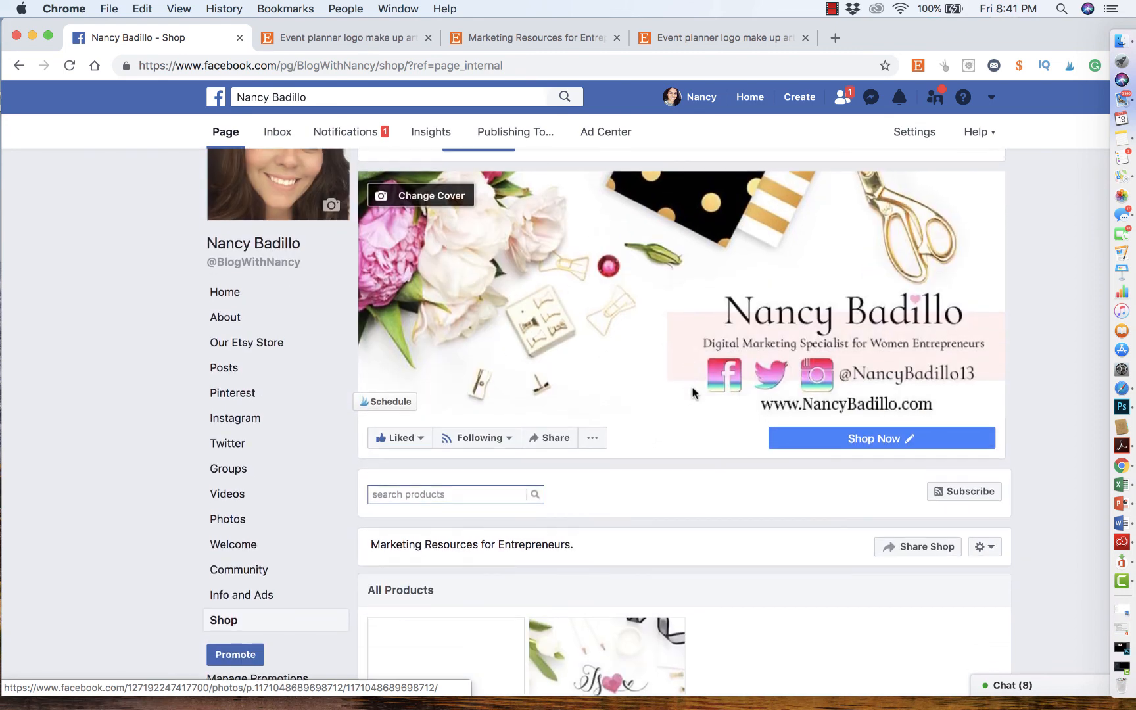
{"action": "scroll", "coordinate": [692, 388], "scroll_direction": "down", "scroll_amount": 5}
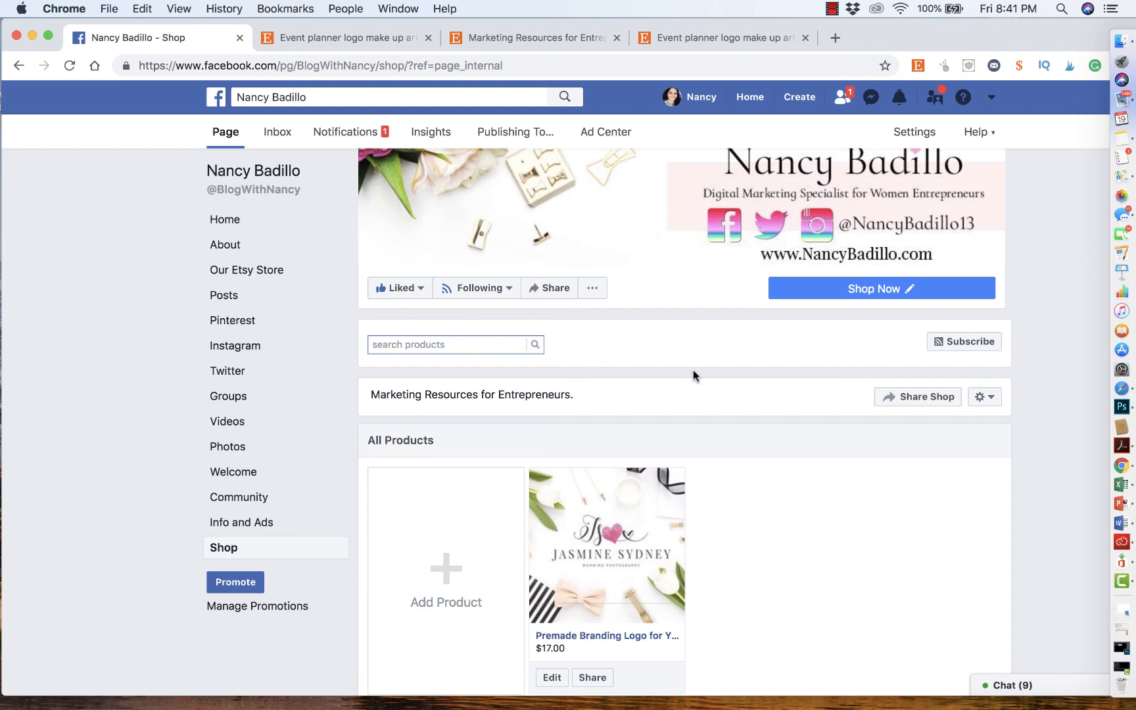
{"action": "scroll", "coordinate": [694, 375], "scroll_direction": "up", "scroll_amount": 5}
{"action": "scroll", "coordinate": [693, 376], "scroll_direction": "down", "scroll_amount": 3}
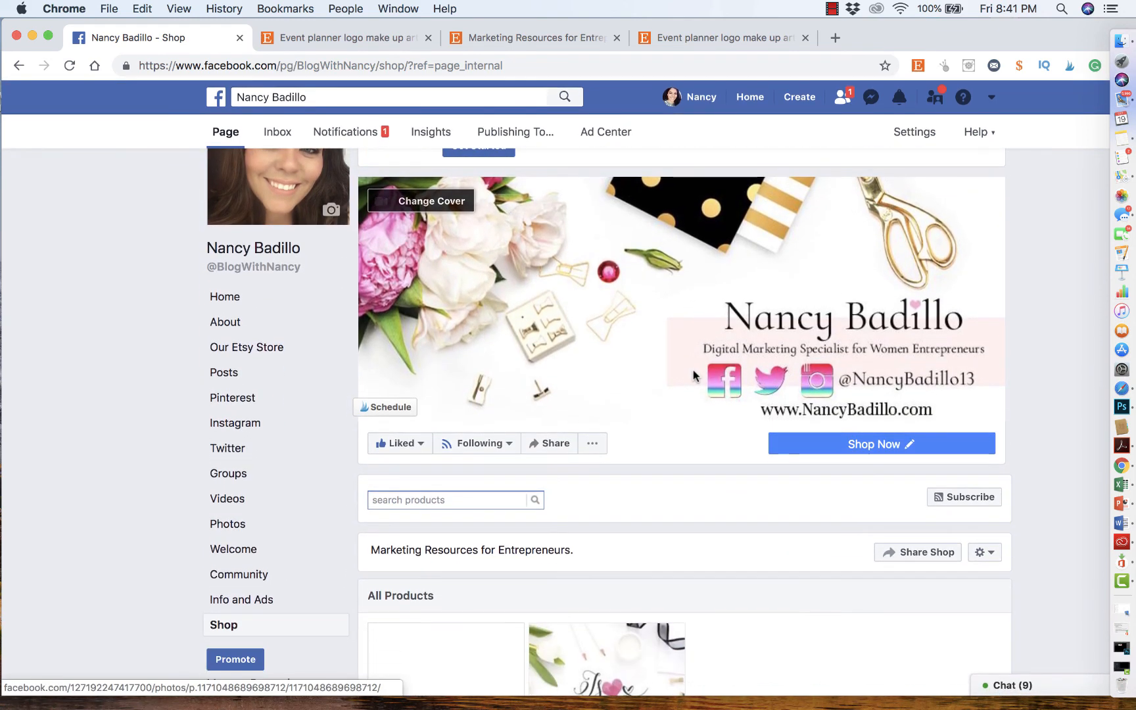